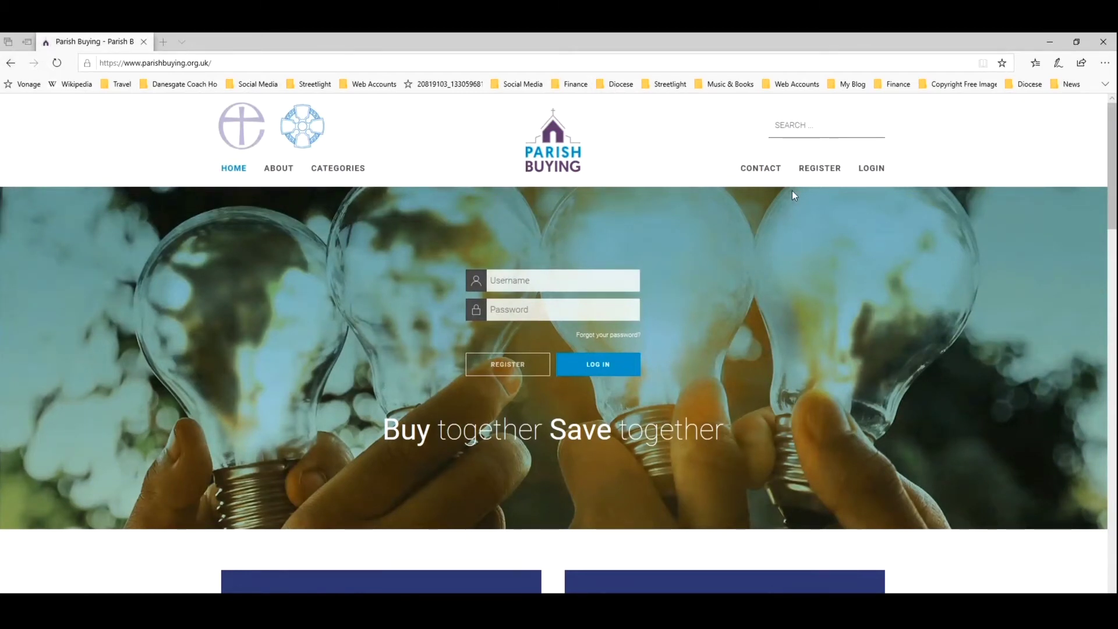
Start a new registration and search Find your church for 'sutton on trent'
{"action": "left_click", "coordinate": [813, 170]}
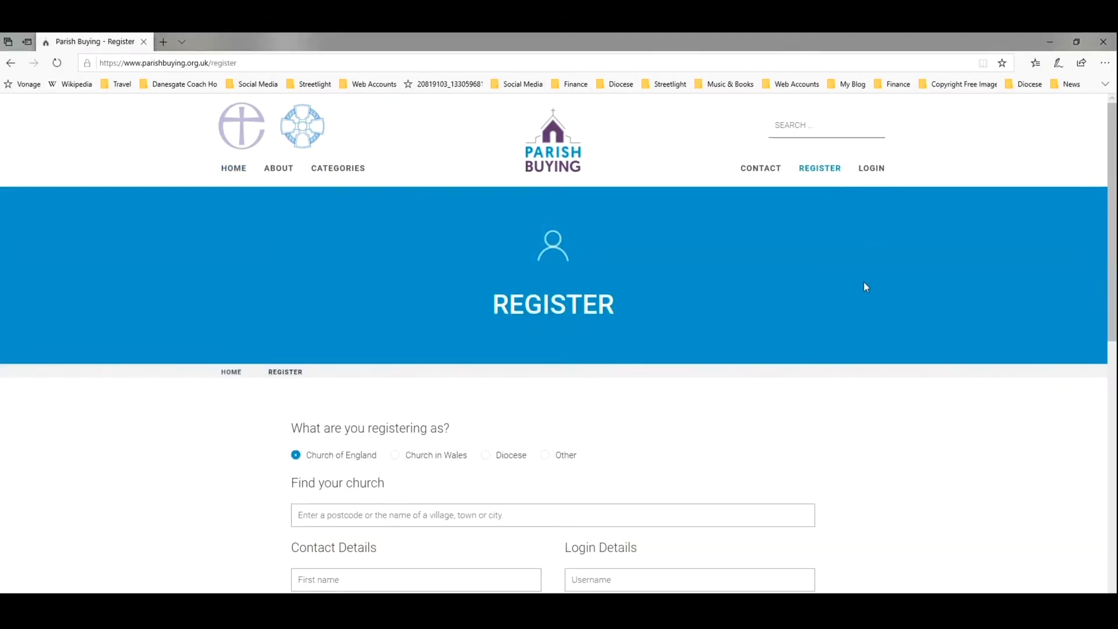
{"action": "scroll", "coordinate": [864, 282], "scroll_direction": "down", "scroll_amount": 4}
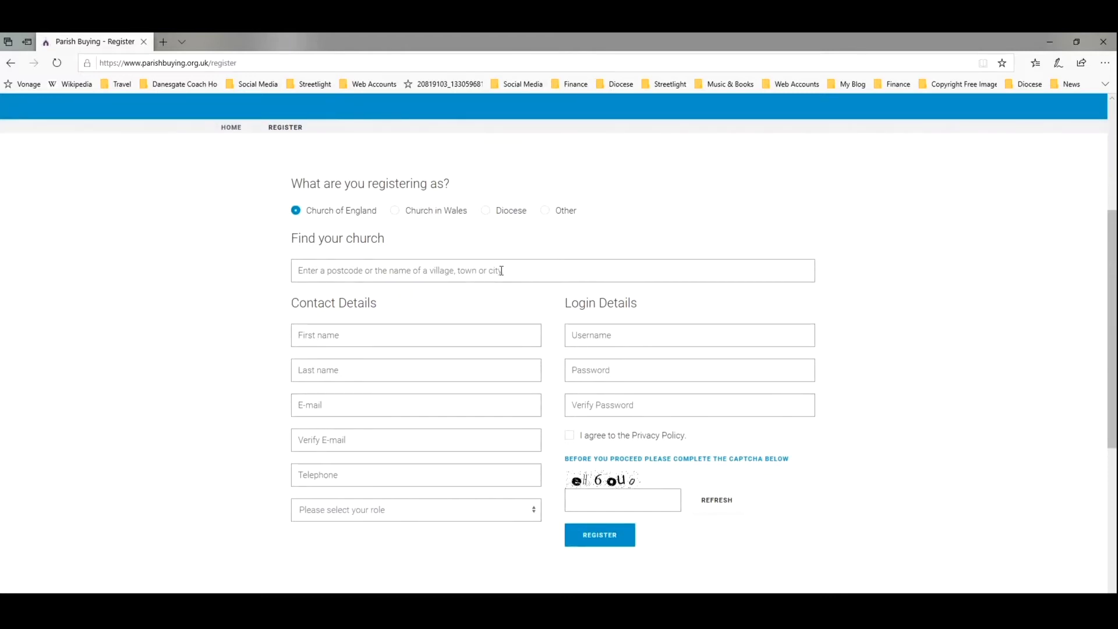
{"action": "left_click", "coordinate": [501, 271]}
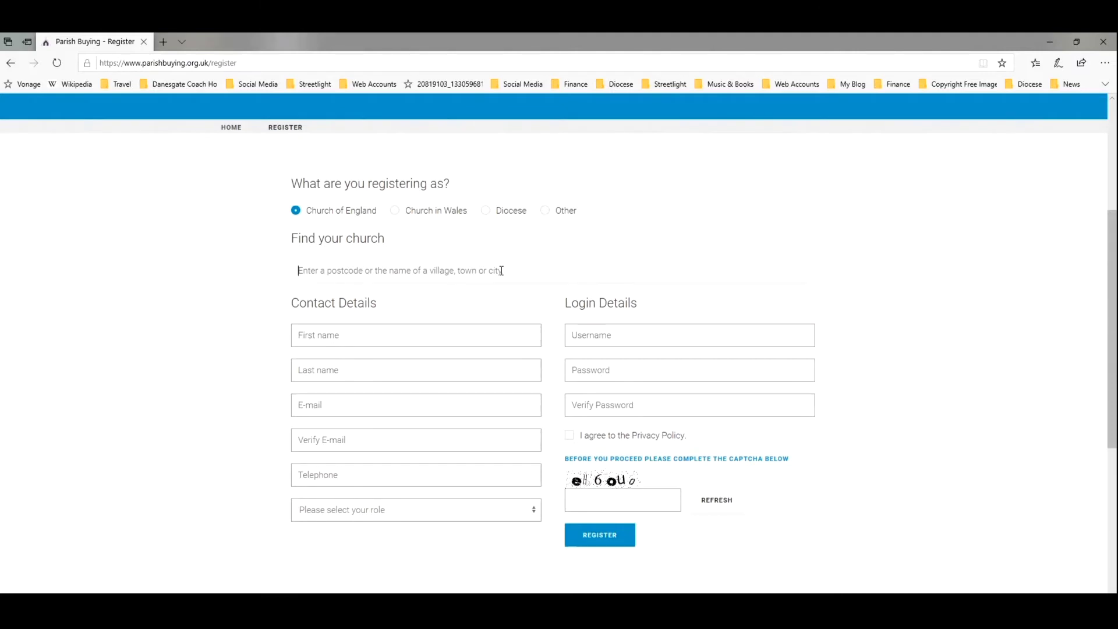
{"action": "type", "text": "s"}
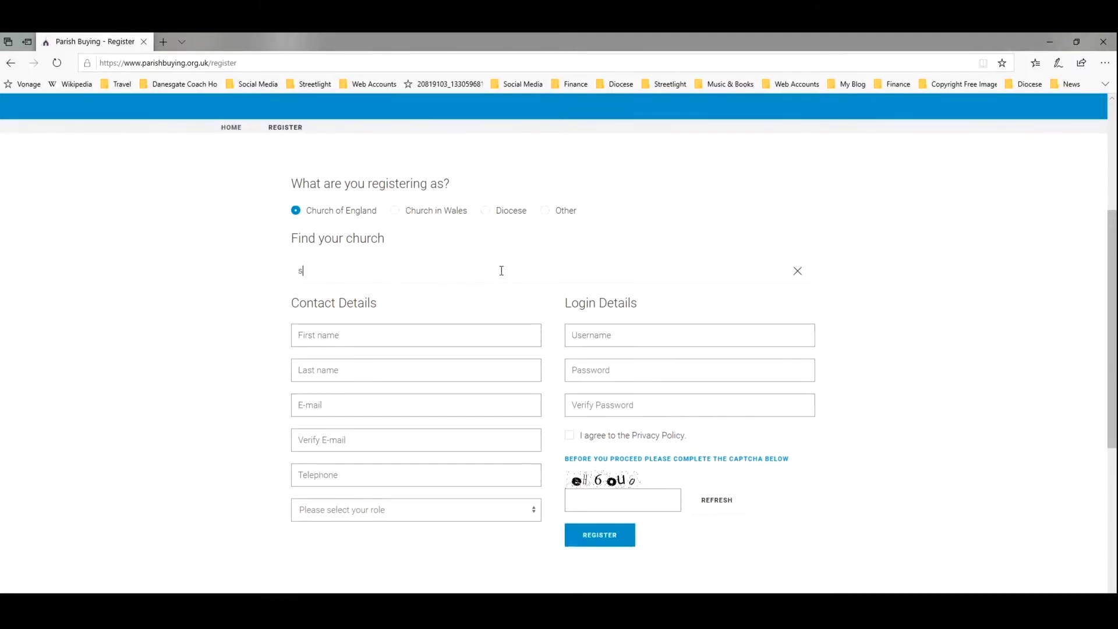
{"action": "type", "text": "ut"}
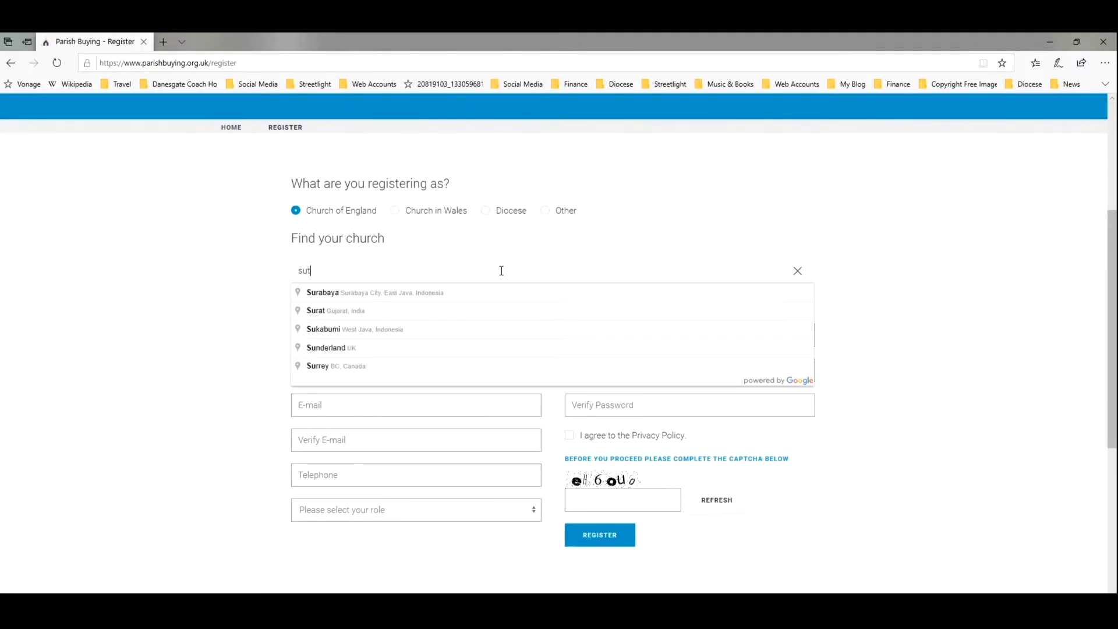
{"action": "type", "text": "ton on"}
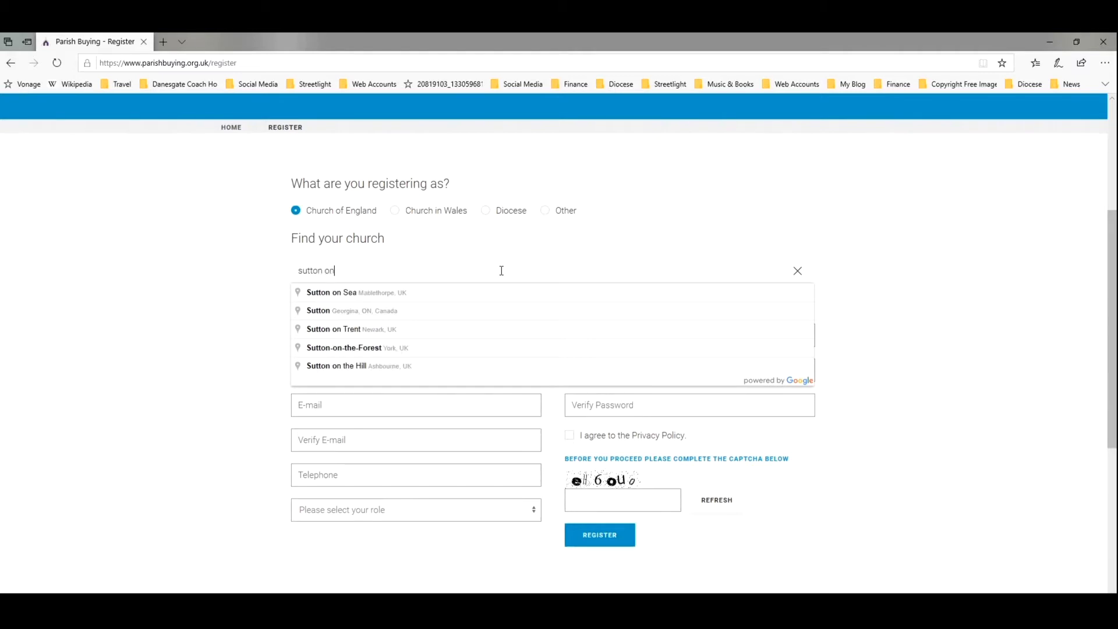
{"action": "type", "text": " tre"}
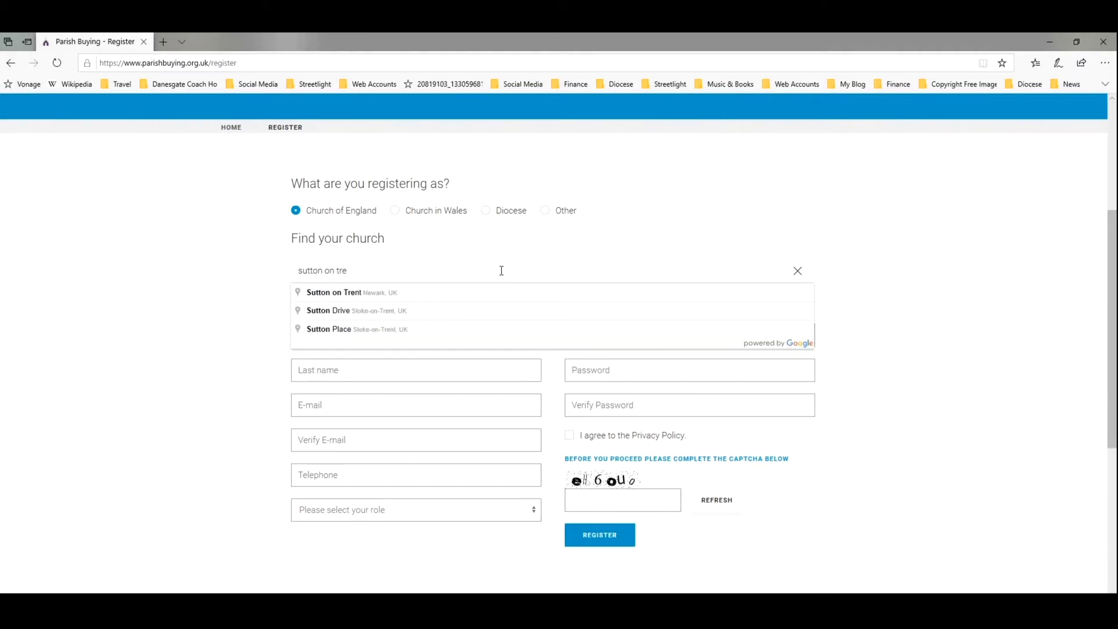
{"action": "type", "text": "nt"}
{"action": "left_click", "coordinate": [338, 292]}
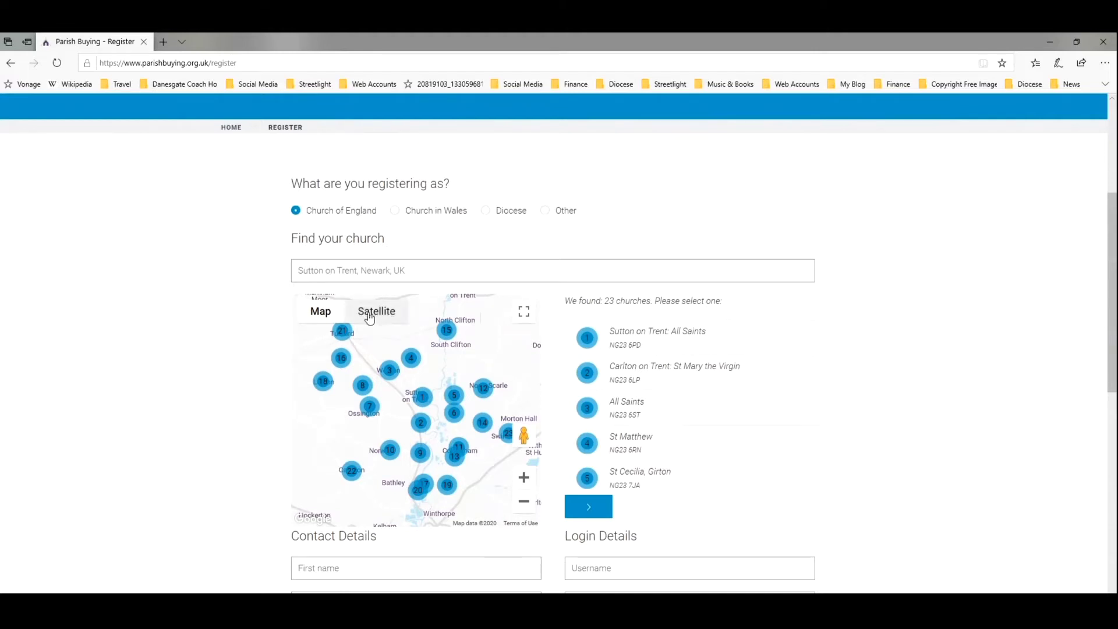
Zoom the map in twice and choose Sutton on Trent: All Saints as the church
{"action": "left_click", "coordinate": [525, 479]}
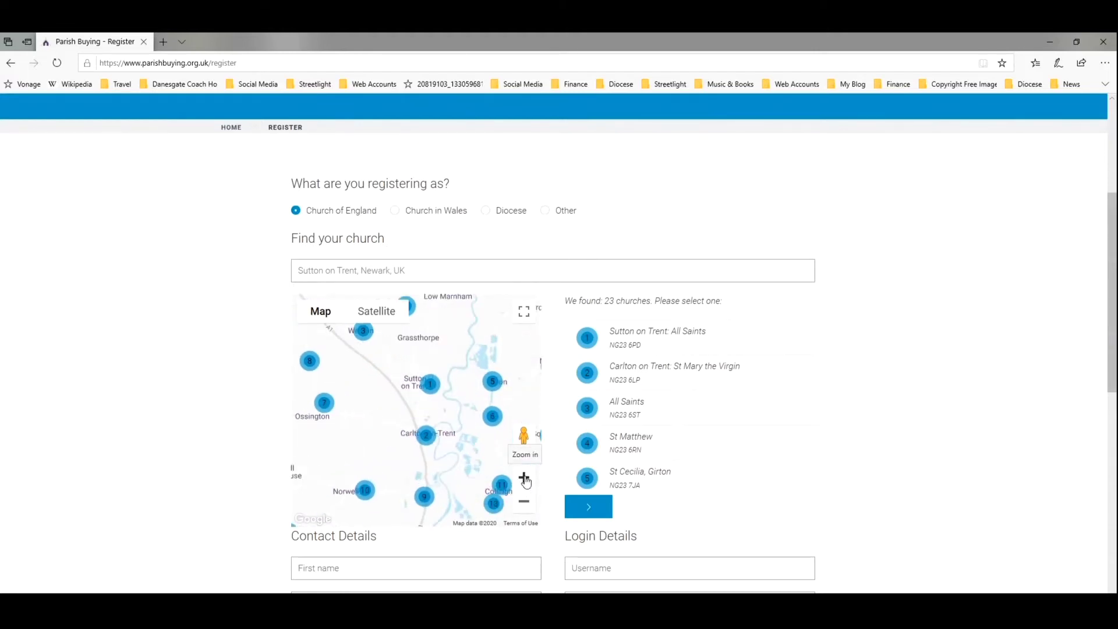
{"action": "left_click", "coordinate": [525, 479]}
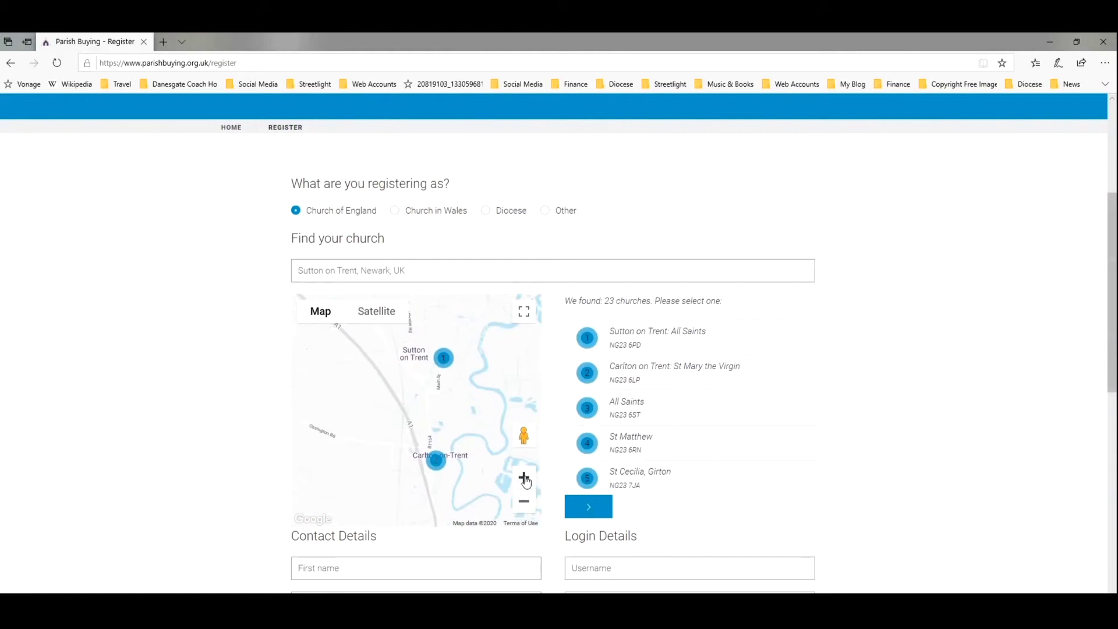
{"action": "left_click", "coordinate": [444, 359]}
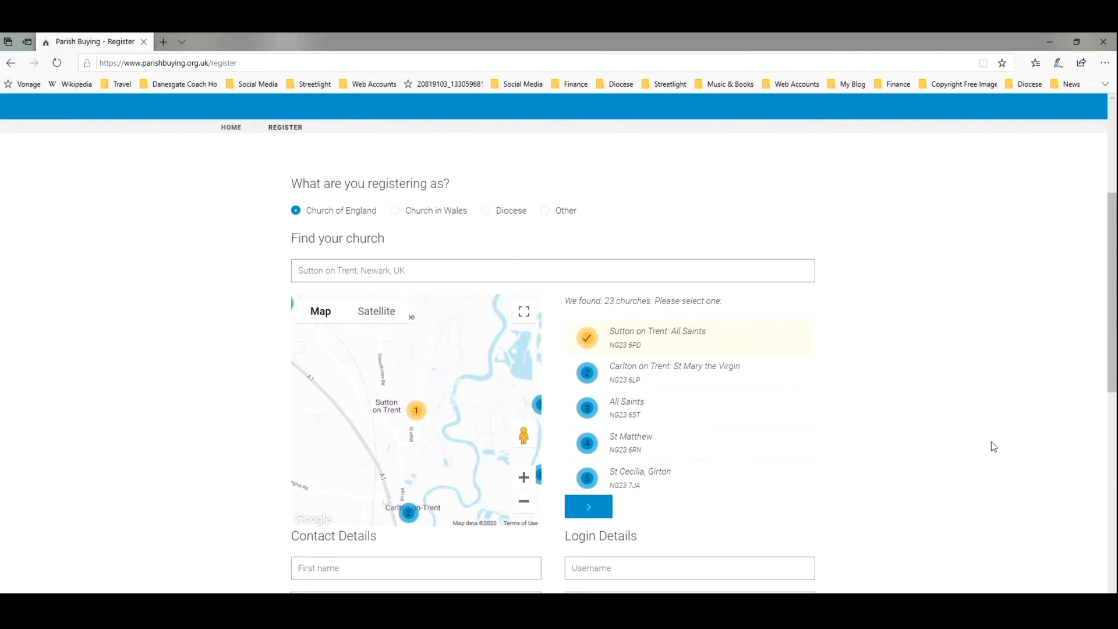
{"action": "scroll", "coordinate": [990, 441], "scroll_direction": "down", "scroll_amount": 3}
Set the role to Vicar / Minister and submit the registration
{"action": "scroll", "coordinate": [991, 446], "scroll_direction": "down", "scroll_amount": 3}
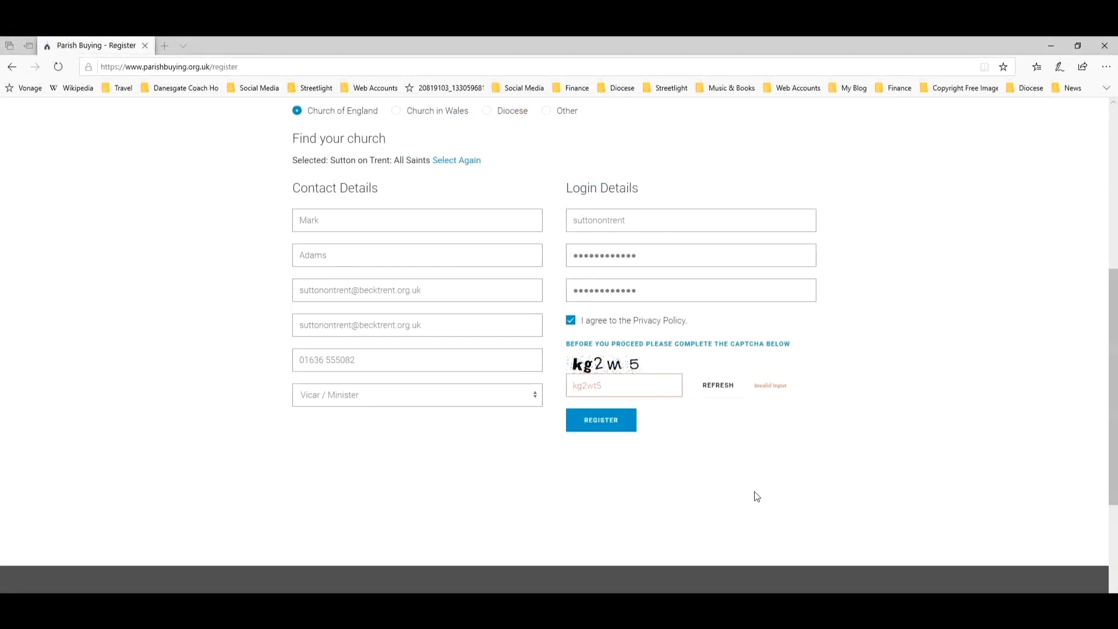
{"action": "left_click", "coordinate": [535, 395]}
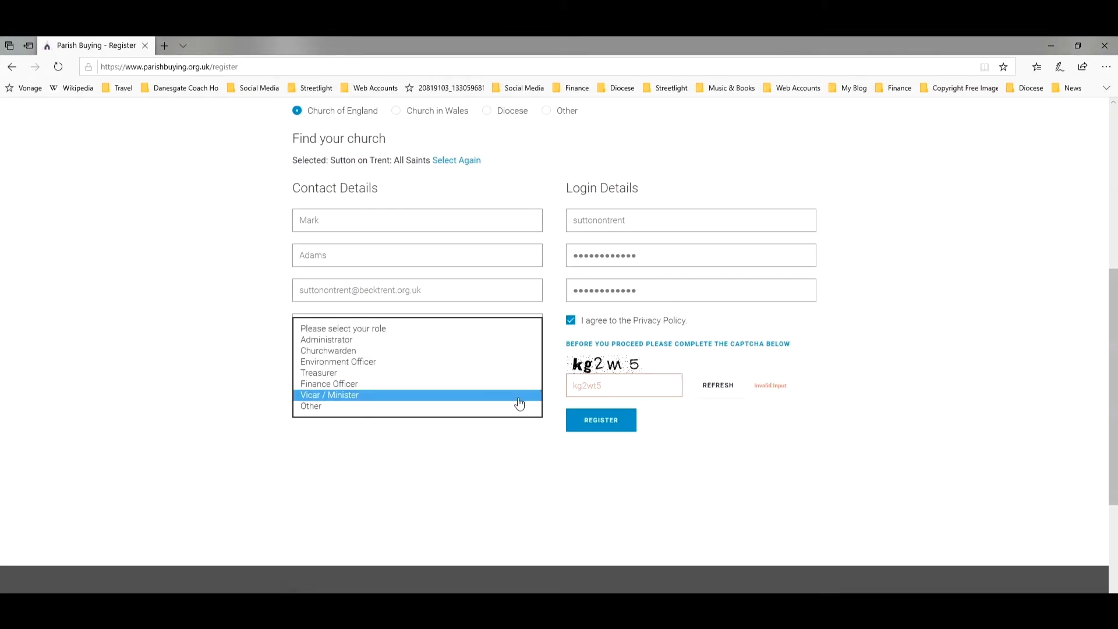
{"action": "left_click", "coordinate": [518, 400]}
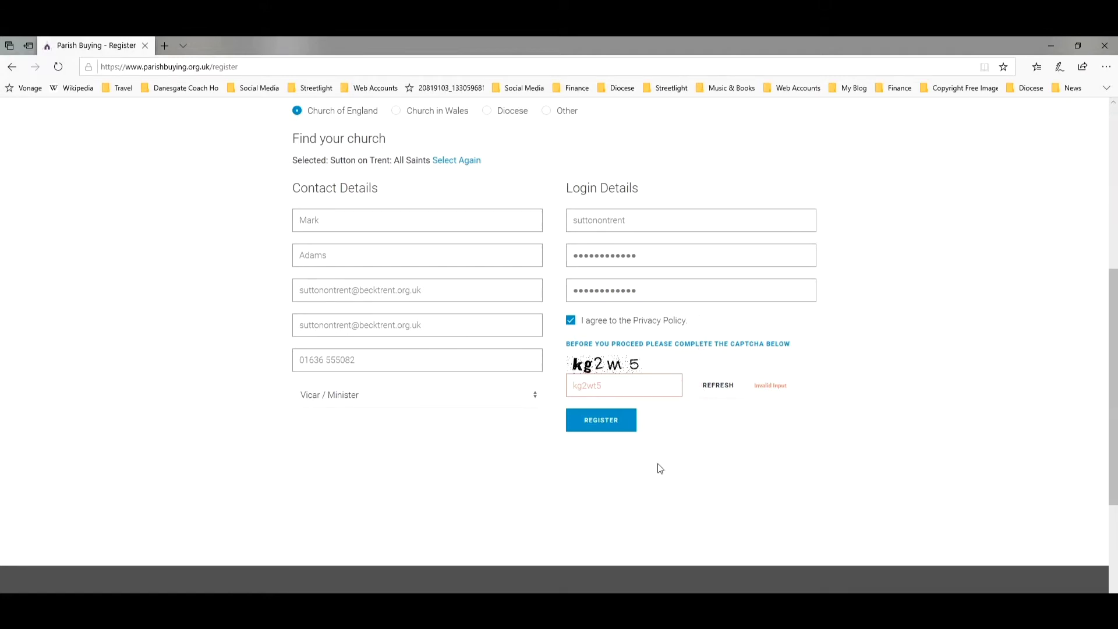
{"action": "left_click", "coordinate": [609, 428]}
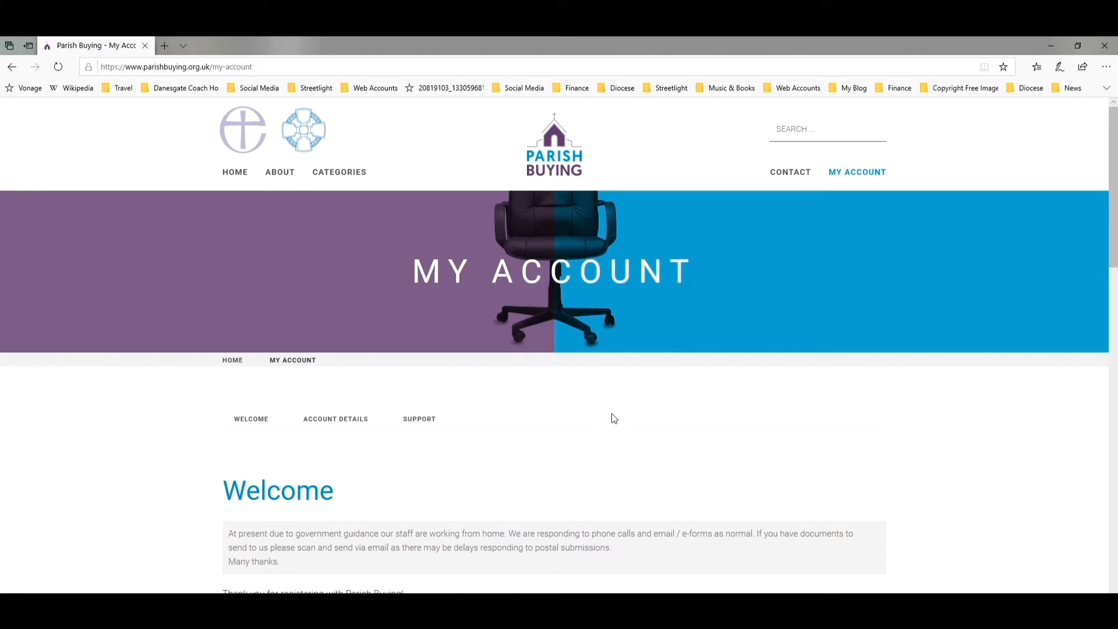
Tick Contactless Card Readers interest and My diocese as the referral source, then submit
{"action": "scroll", "coordinate": [792, 415], "scroll_direction": "down", "scroll_amount": 1}
{"action": "scroll", "coordinate": [792, 415], "scroll_direction": "down", "scroll_amount": 2}
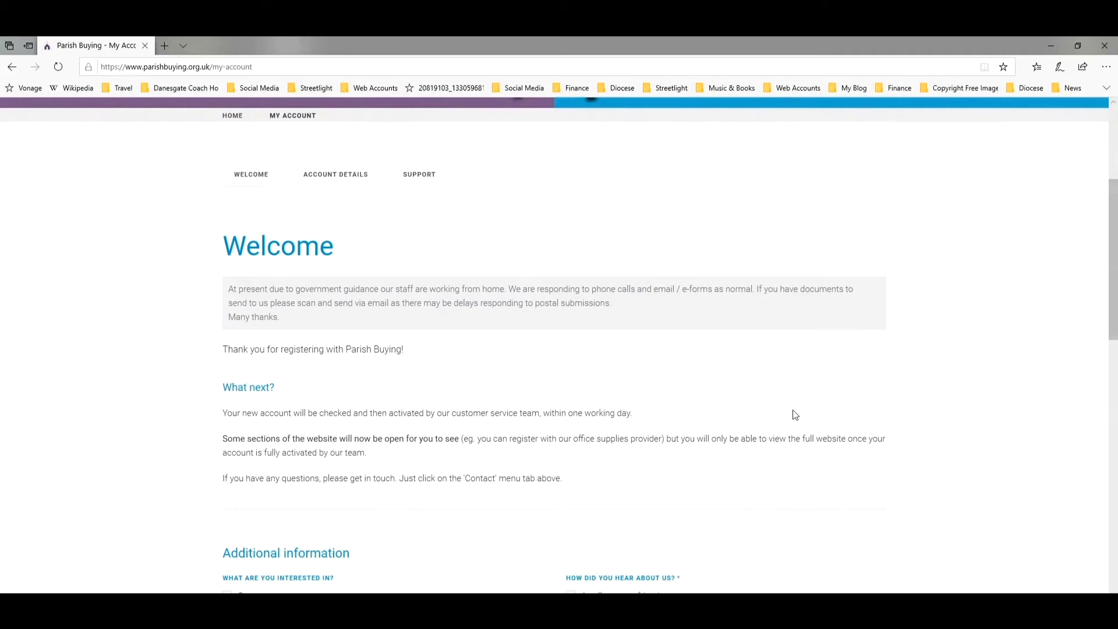
{"action": "scroll", "coordinate": [796, 415], "scroll_direction": "down", "scroll_amount": 4}
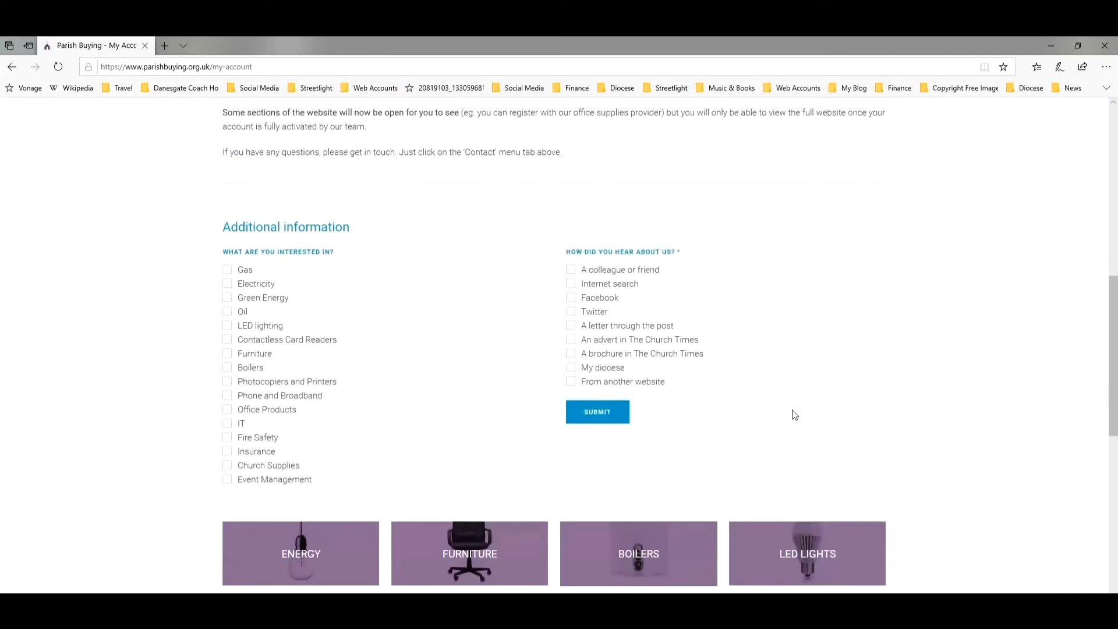
{"action": "scroll", "coordinate": [795, 415], "scroll_direction": "down", "scroll_amount": 1}
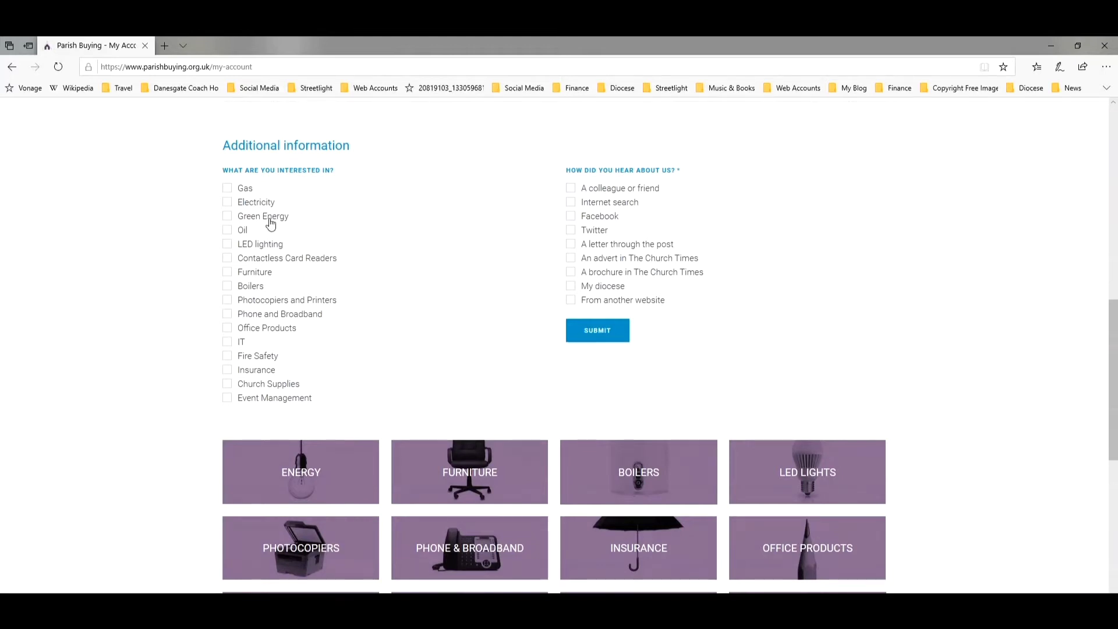
{"action": "left_click", "coordinate": [228, 260]}
{"action": "left_click", "coordinate": [571, 289]}
{"action": "left_click", "coordinate": [587, 334]}
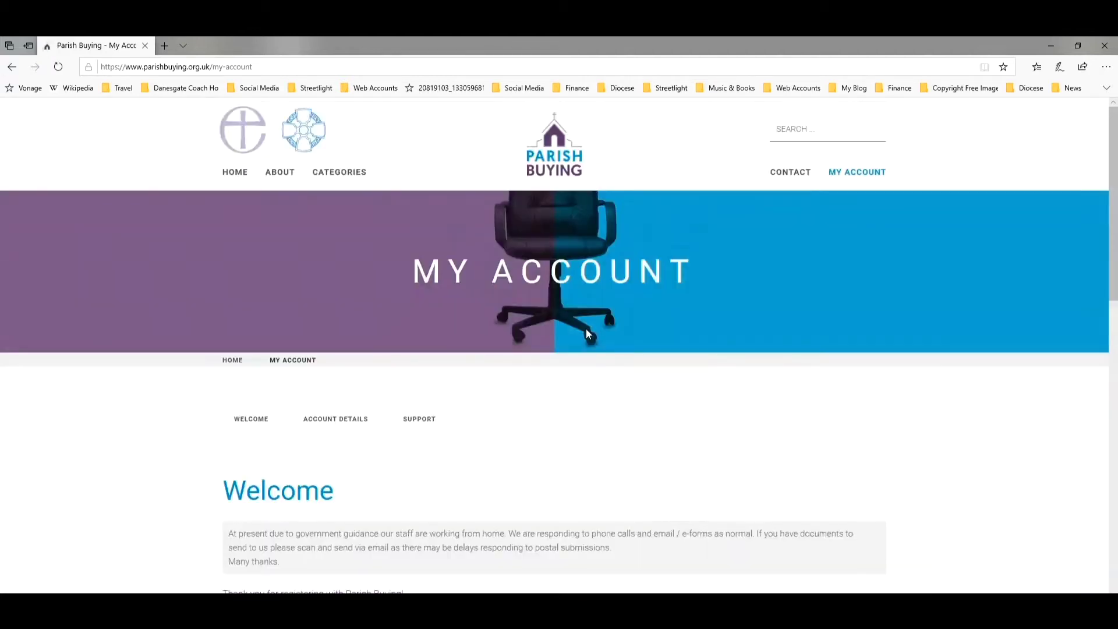
{"action": "scroll", "coordinate": [723, 342], "scroll_direction": "down", "scroll_amount": 7}
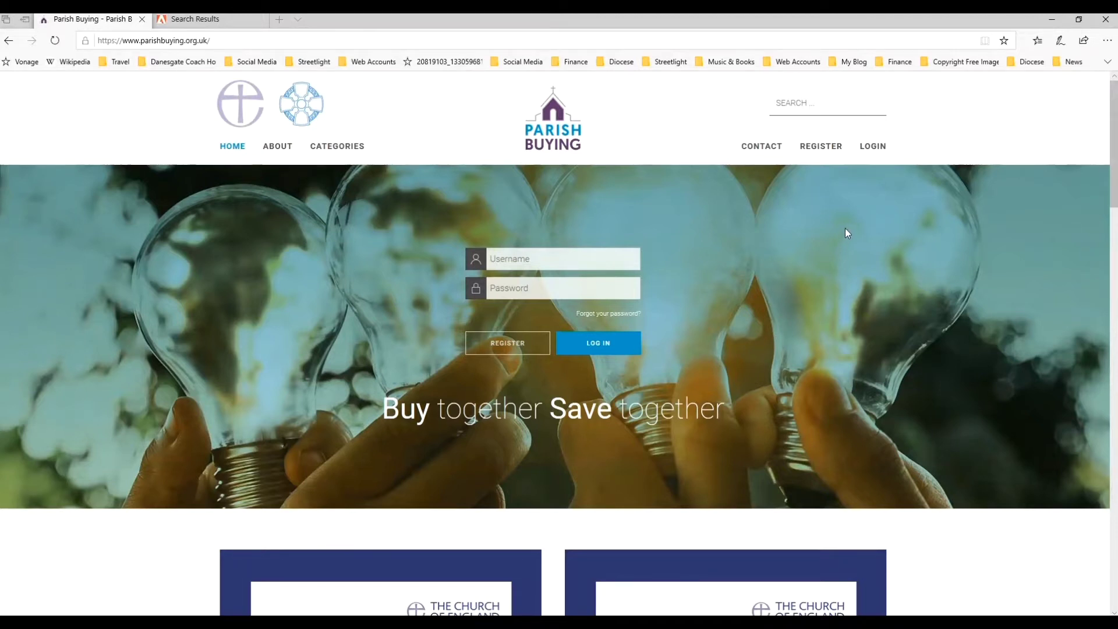
Log in with the saved username and password, with Remember me ticked
{"action": "left_click", "coordinate": [872, 148]}
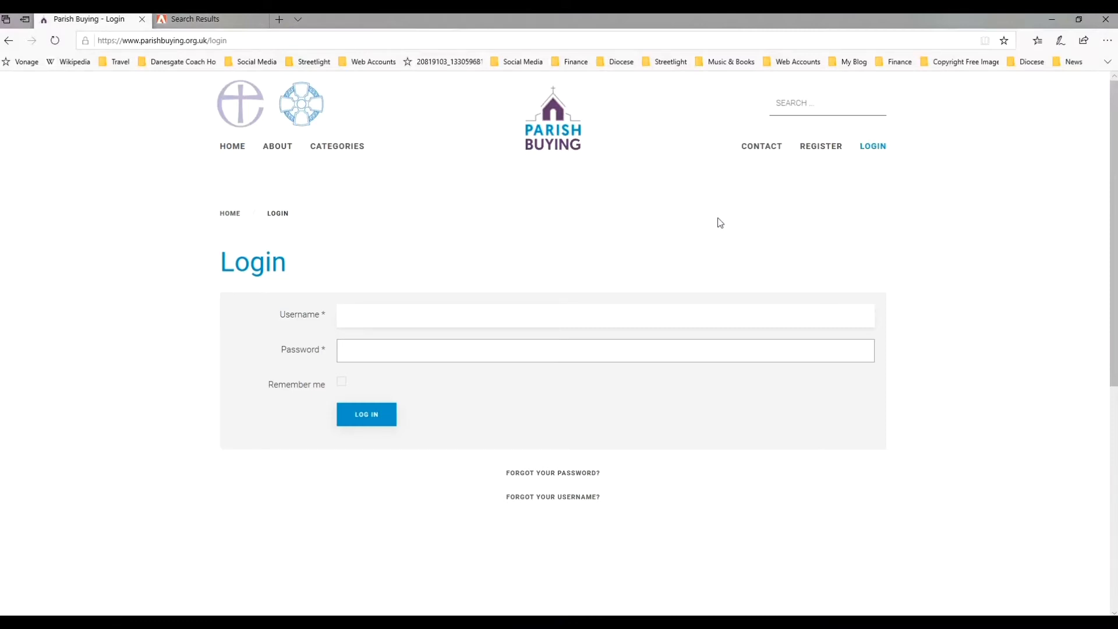
{"action": "type", "text": "s"}
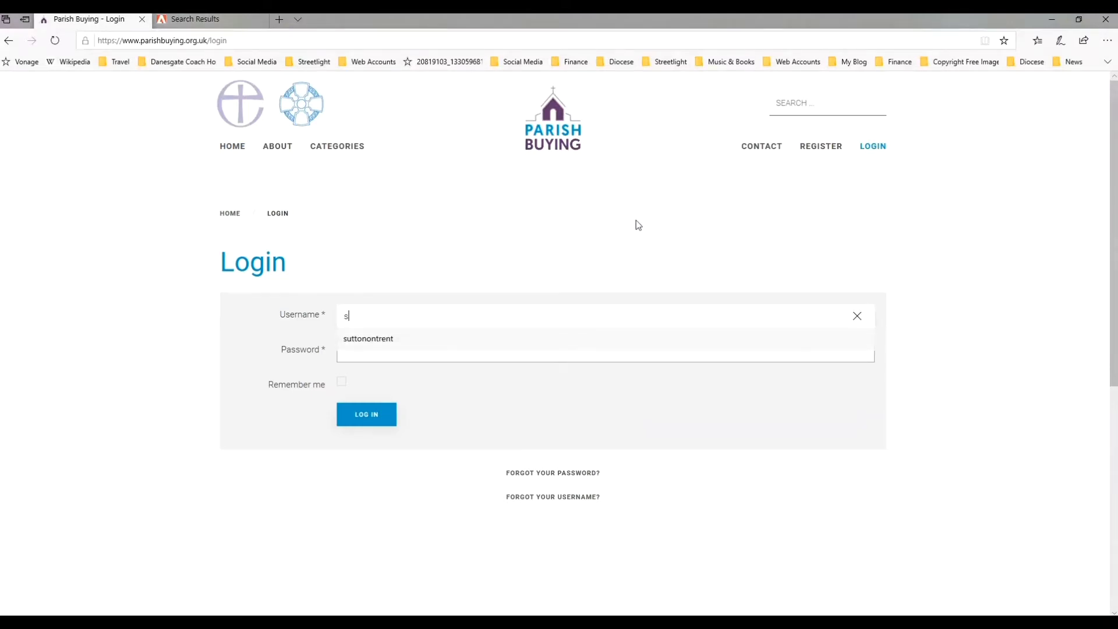
{"action": "type", "text": "u"}
{"action": "left_click", "coordinate": [375, 339]}
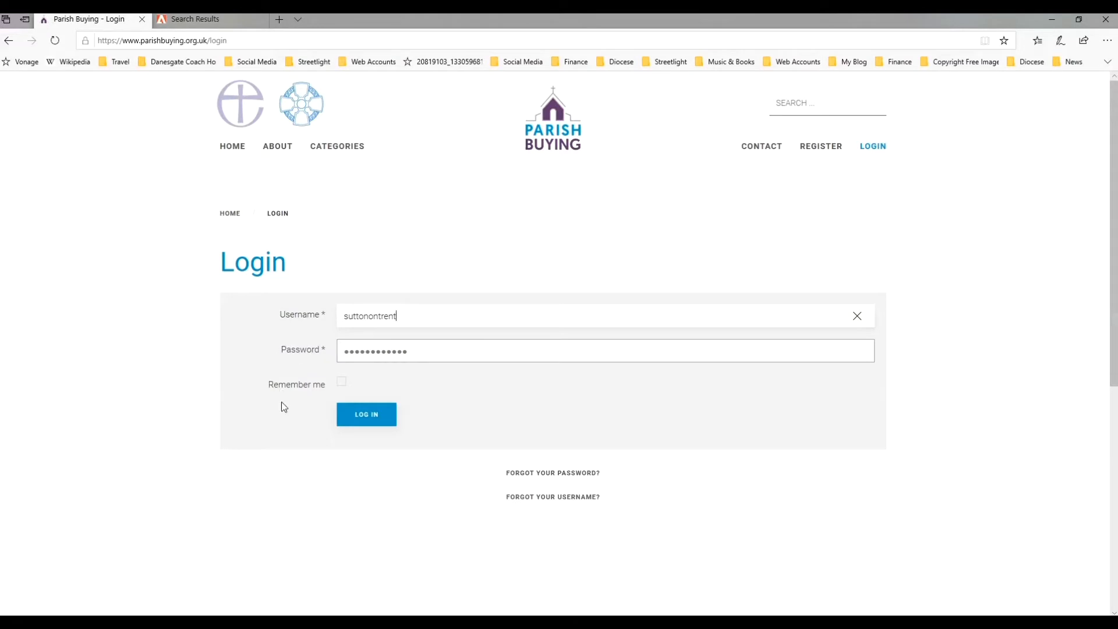
{"action": "left_click", "coordinate": [342, 385]}
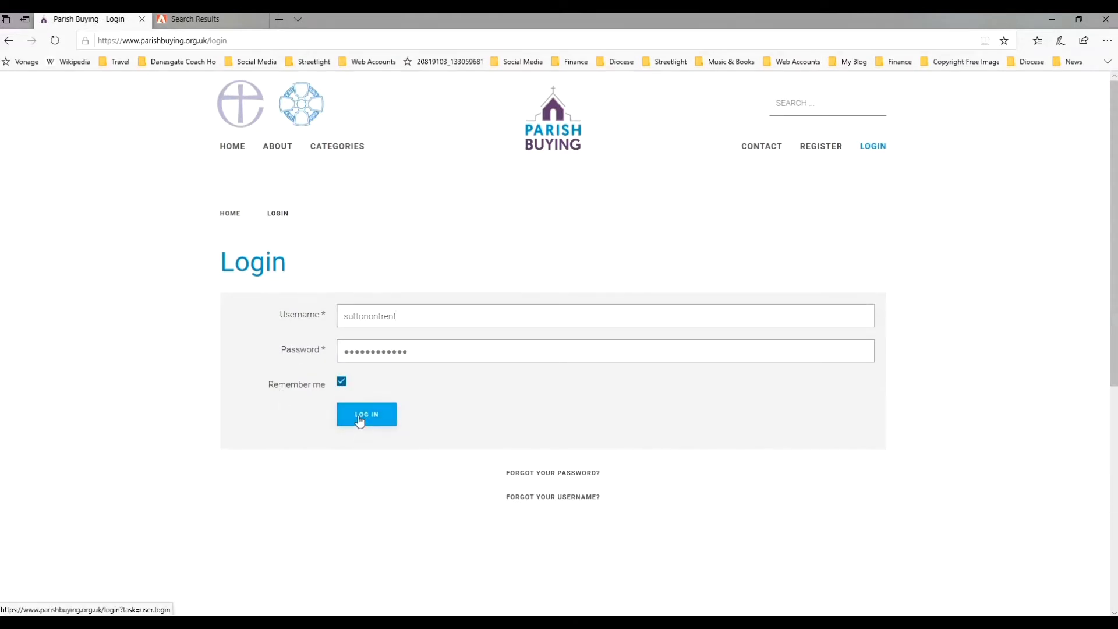
{"action": "left_click", "coordinate": [360, 421]}
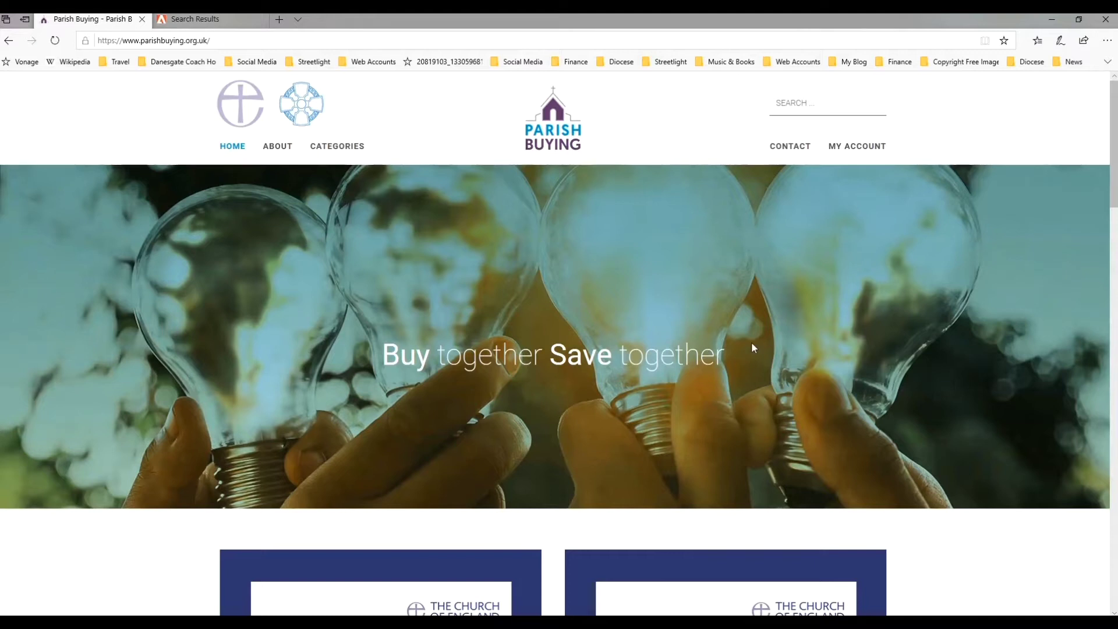
{"action": "mouse_move", "coordinate": [816, 139]}
{"action": "mouse_move", "coordinate": [340, 151]}
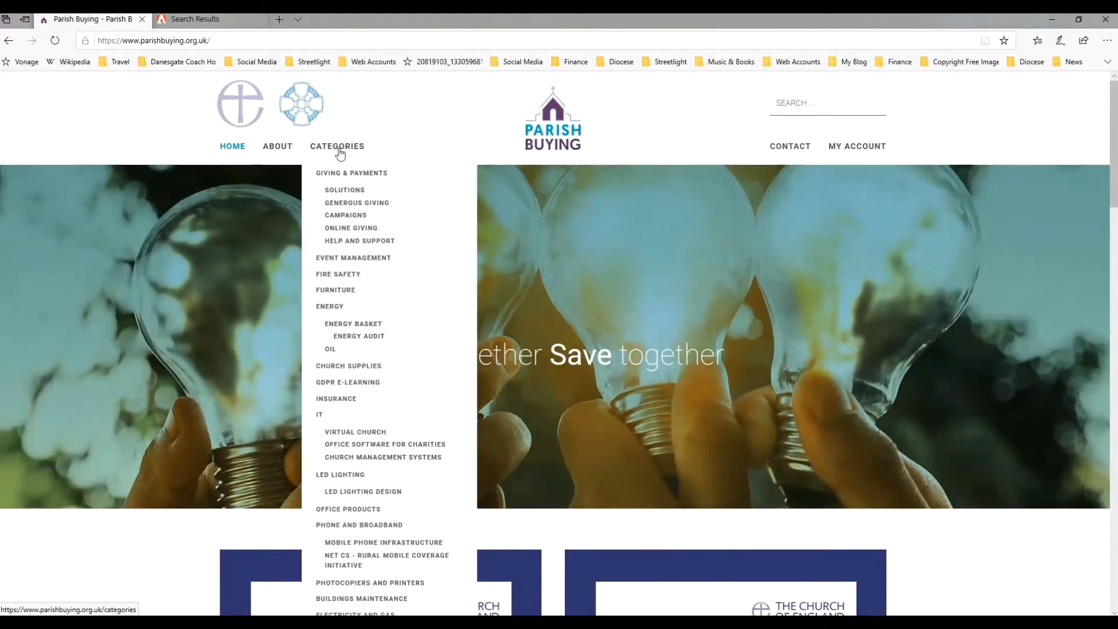
{"action": "left_click", "coordinate": [344, 229]}
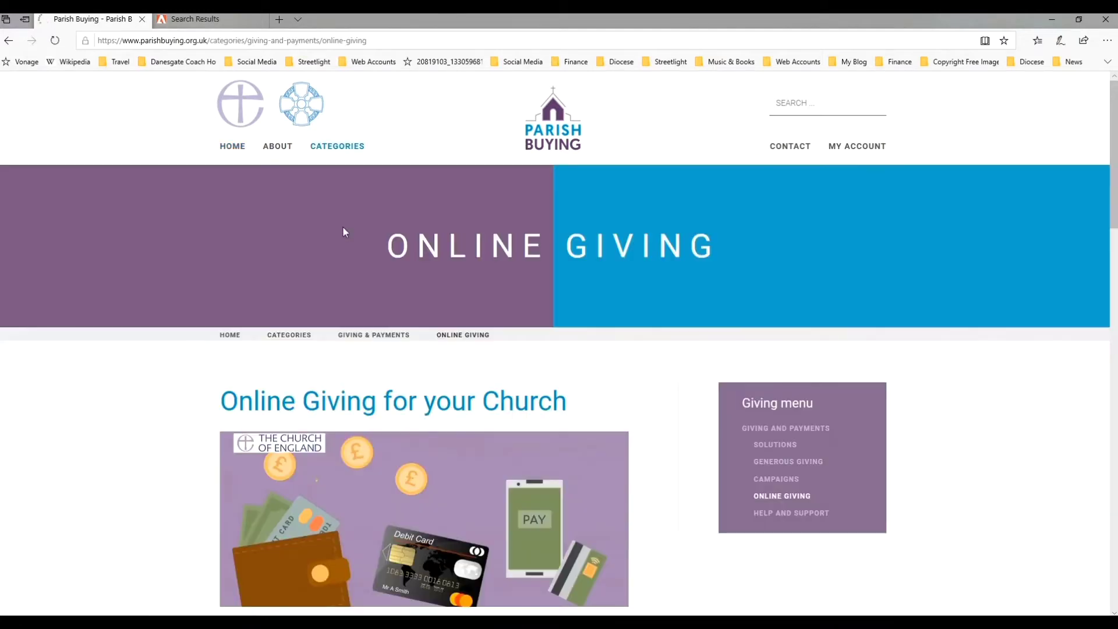
{"action": "scroll", "coordinate": [343, 231], "scroll_direction": "down", "scroll_amount": 6}
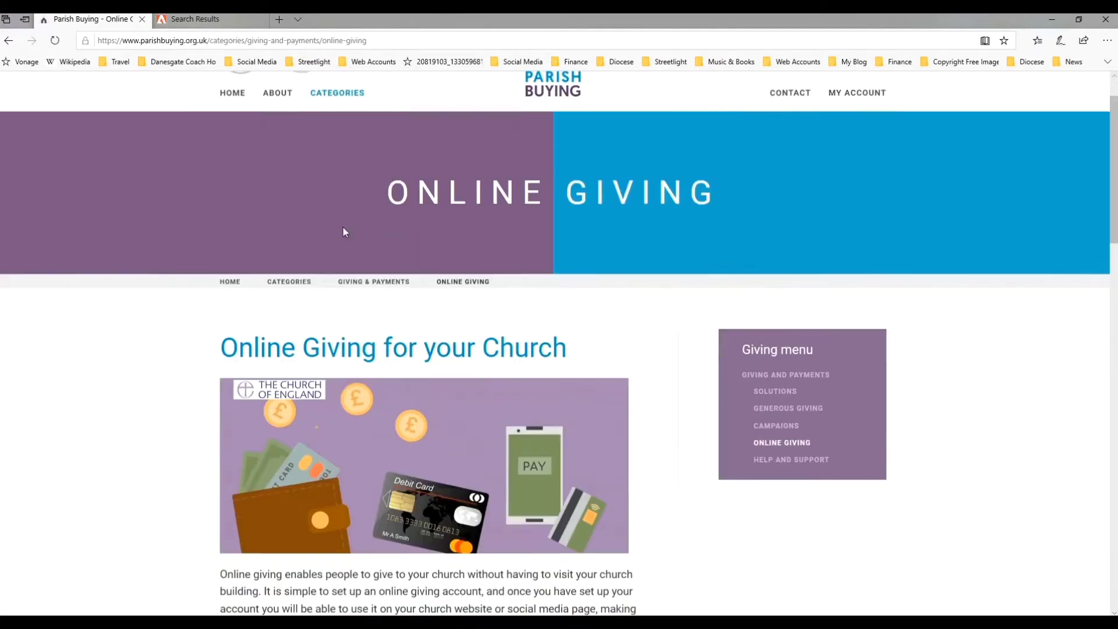
{"action": "scroll", "coordinate": [343, 231], "scroll_direction": "down", "scroll_amount": 2}
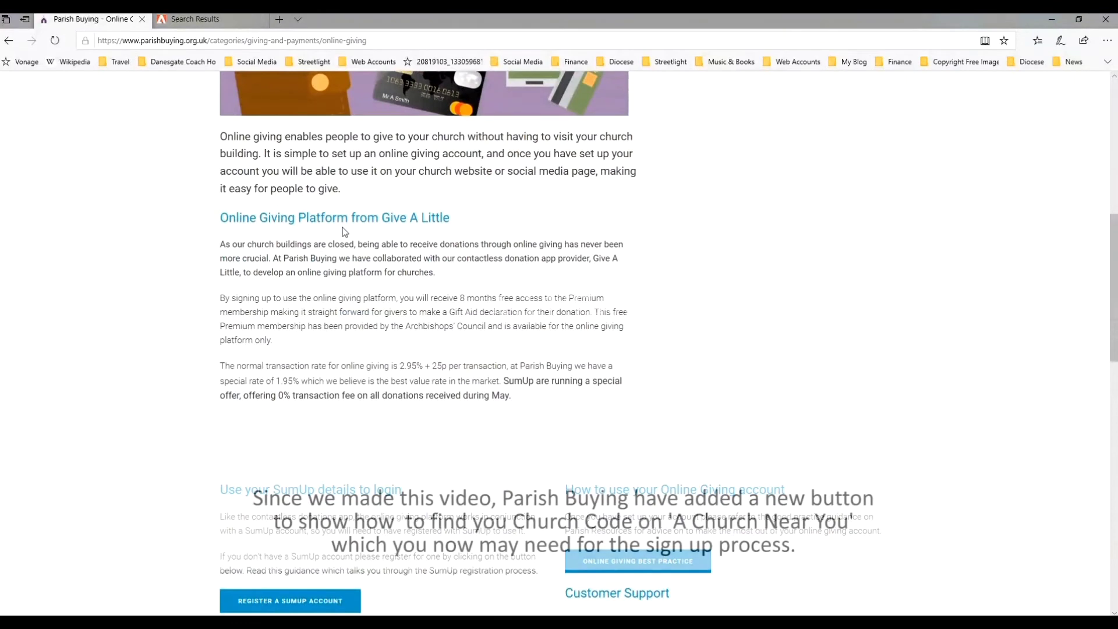
{"action": "scroll", "coordinate": [205, 268], "scroll_direction": "down", "scroll_amount": 3}
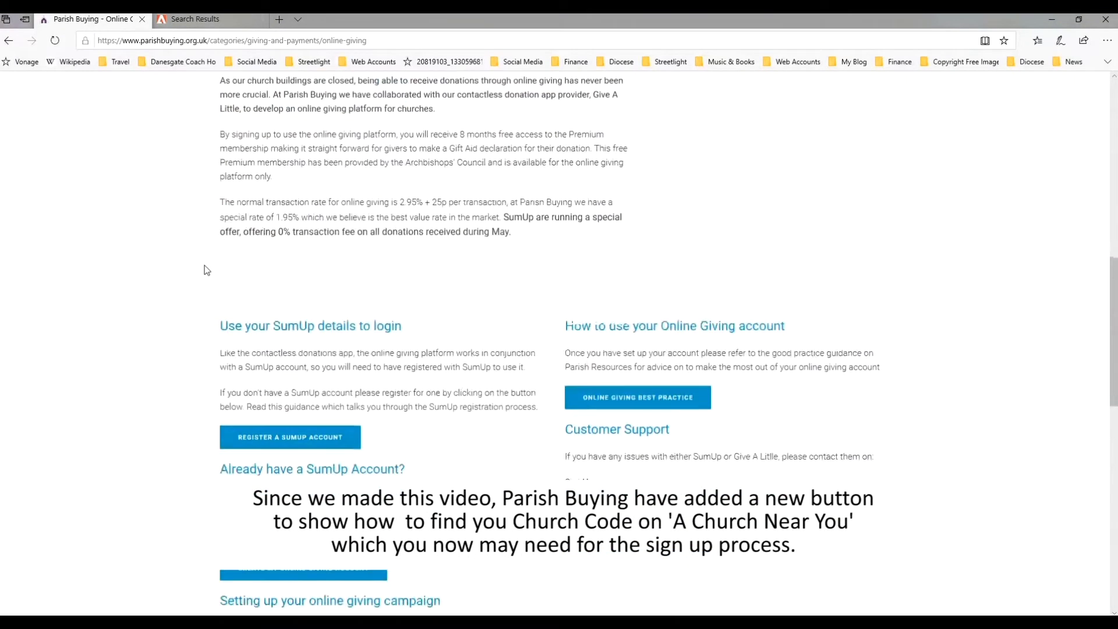
{"action": "scroll", "coordinate": [176, 267], "scroll_direction": "down", "scroll_amount": 3}
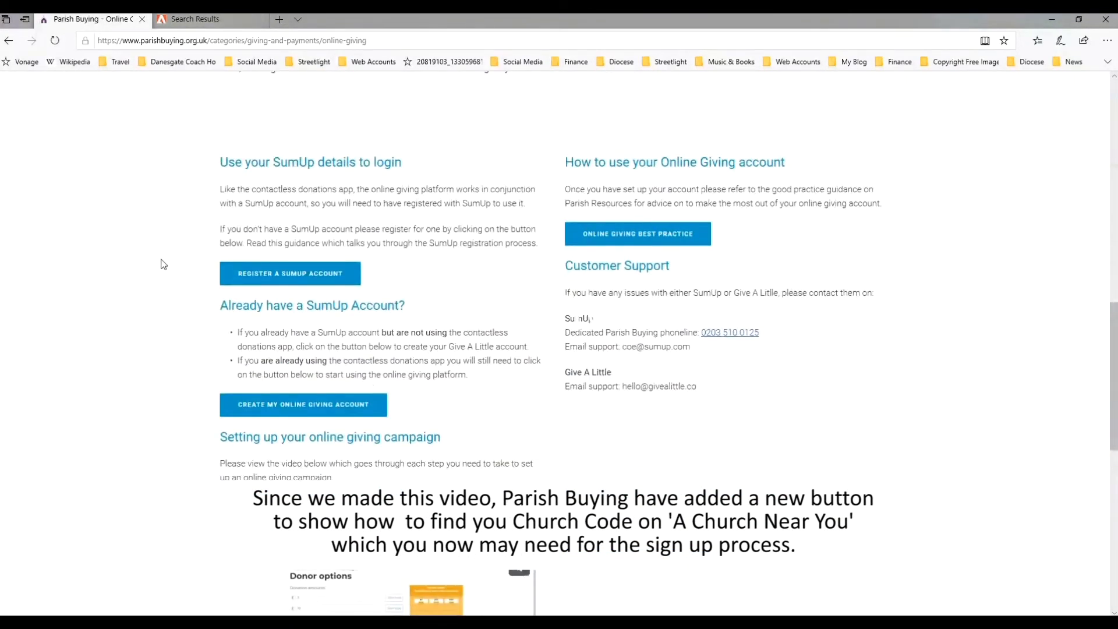
{"action": "left_click", "coordinate": [298, 278]}
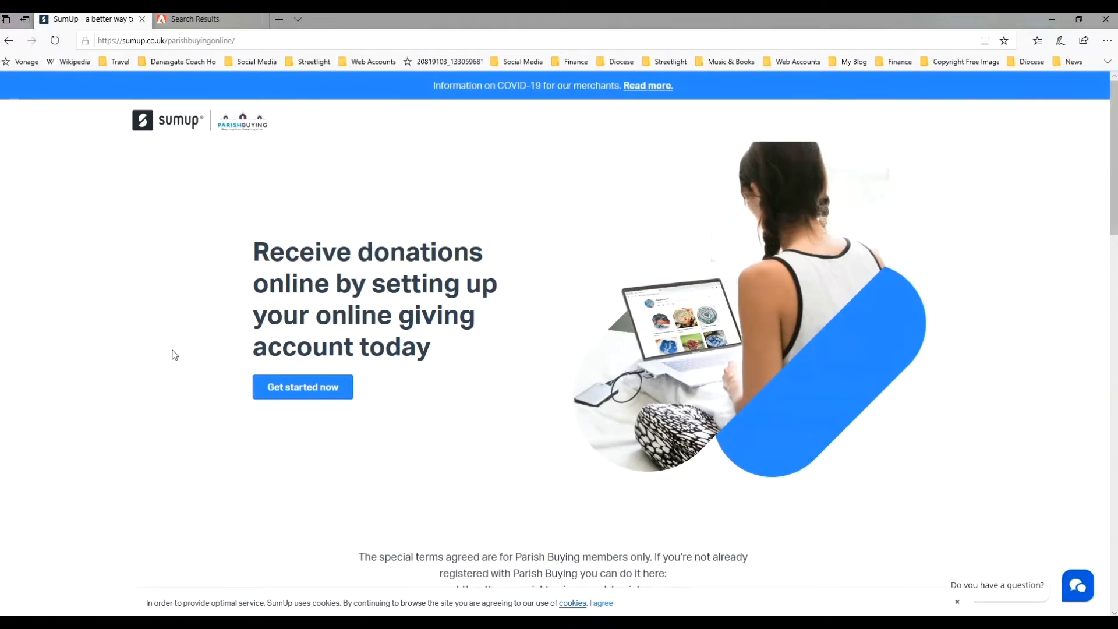
Browse the SumUp Parish Buying offer page and start registering a SumUp account
{"action": "scroll", "coordinate": [176, 354], "scroll_direction": "down", "scroll_amount": 5}
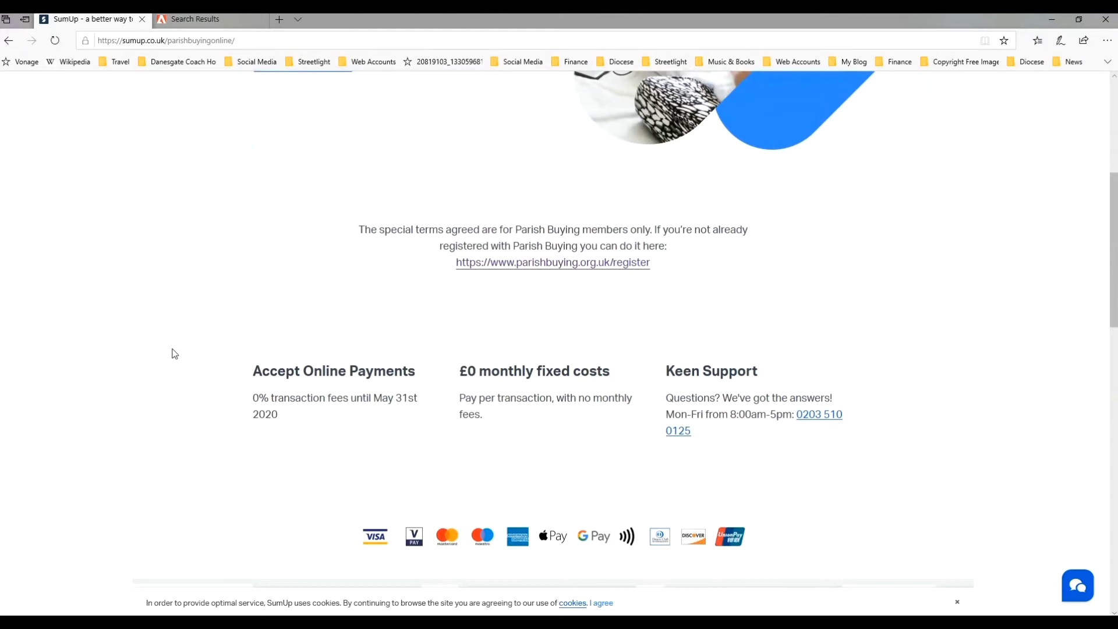
{"action": "scroll", "coordinate": [175, 354], "scroll_direction": "up", "scroll_amount": 1}
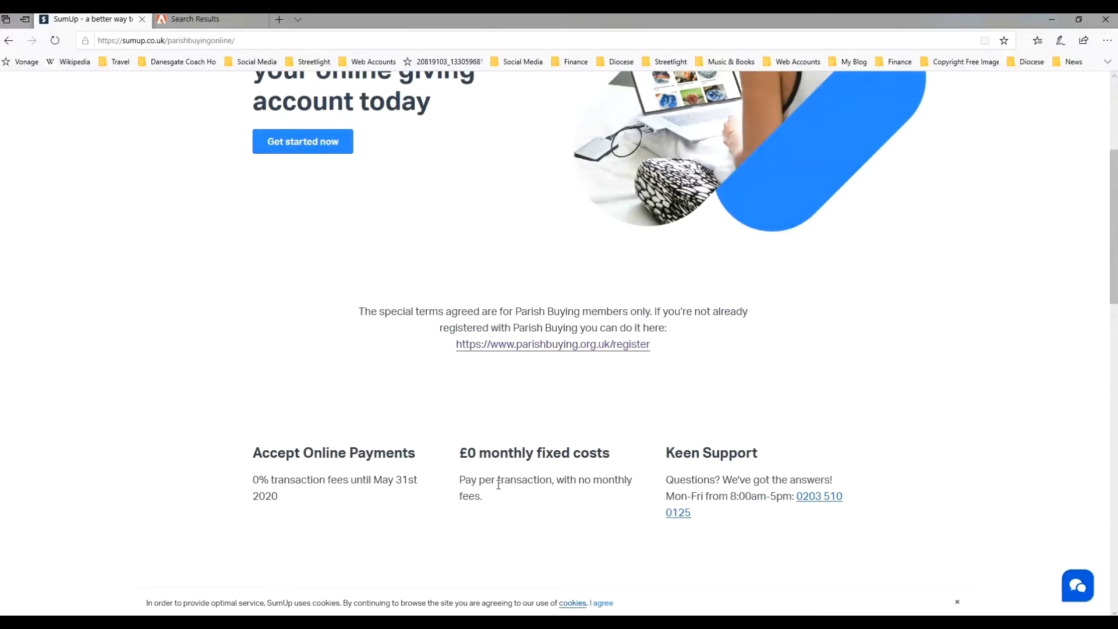
{"action": "scroll", "coordinate": [320, 361], "scroll_direction": "up", "scroll_amount": 4}
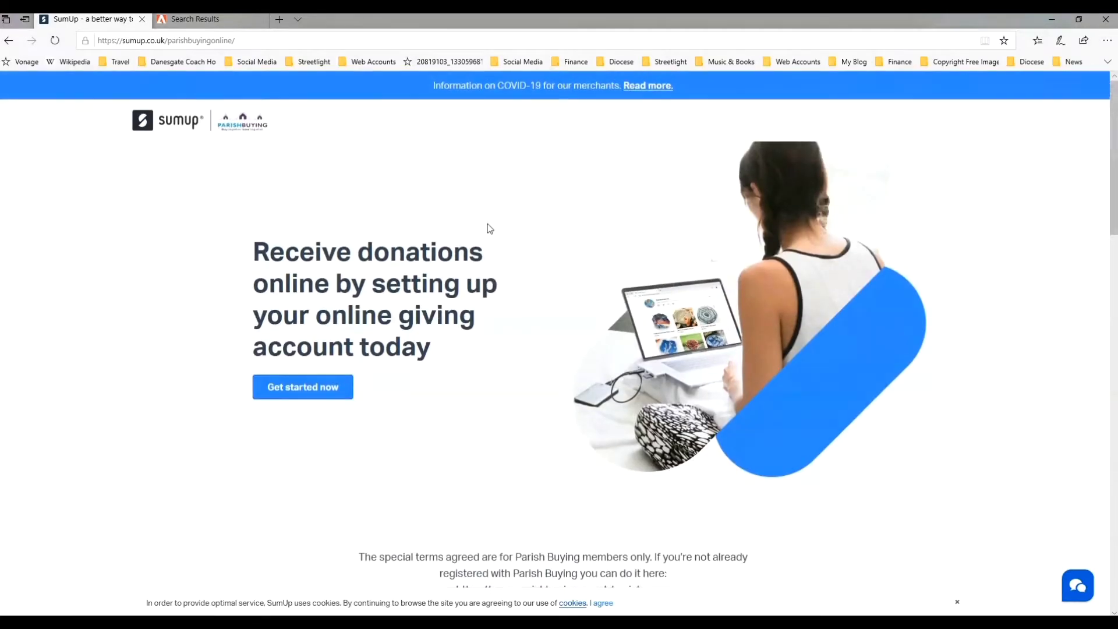
{"action": "left_click", "coordinate": [305, 390]}
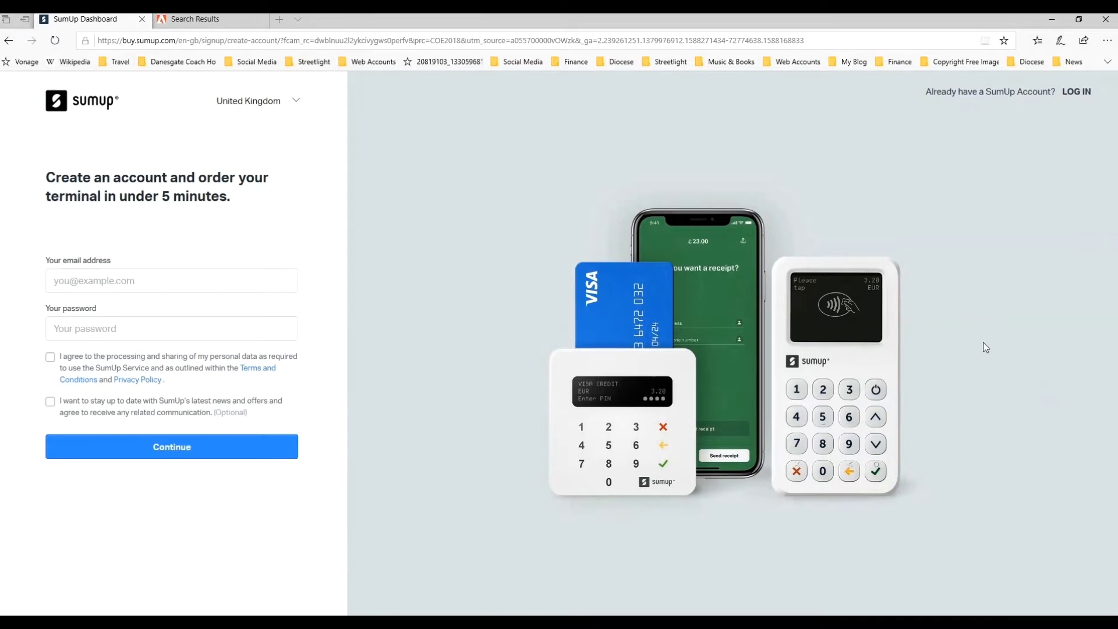
Sign up with the parish e-mail address and a password, accepting the data-processing terms
{"action": "left_click", "coordinate": [166, 280]}
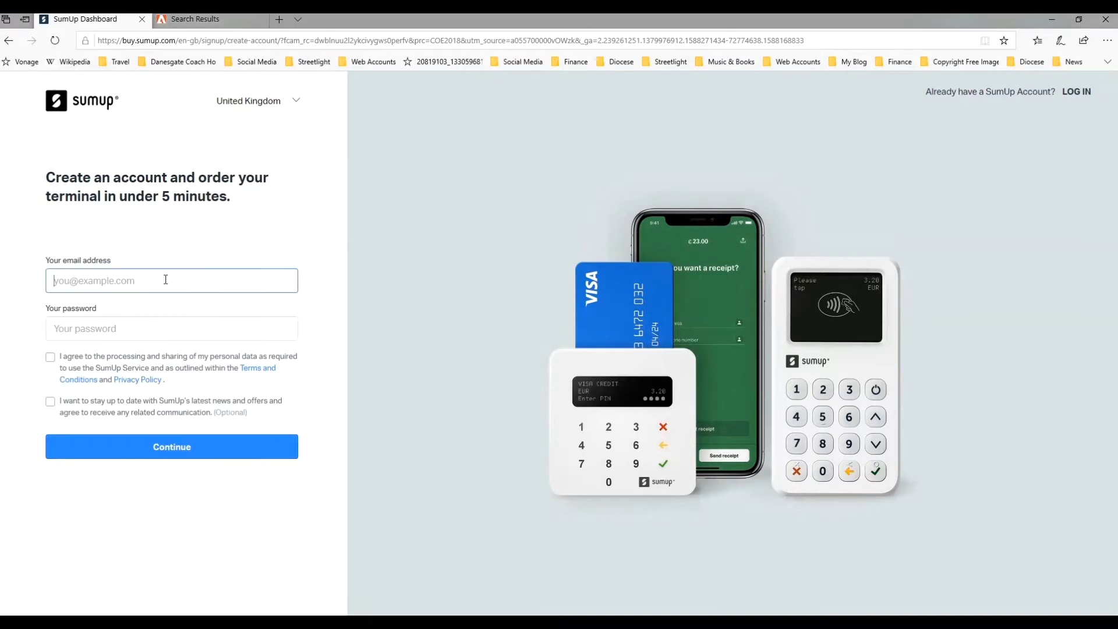
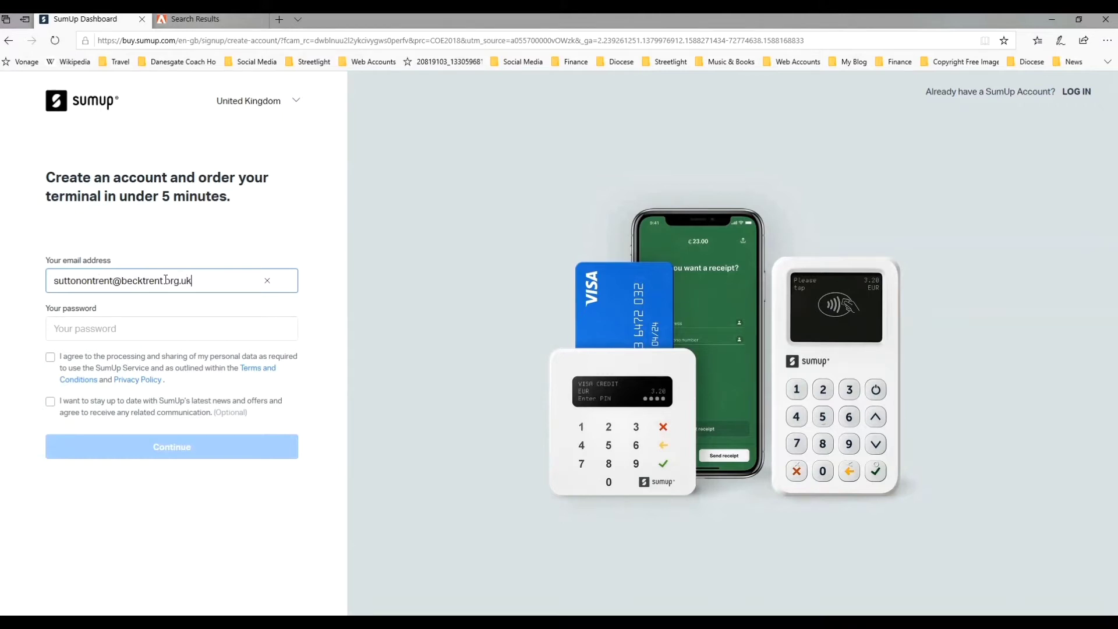
{"action": "left_click", "coordinate": [116, 328]}
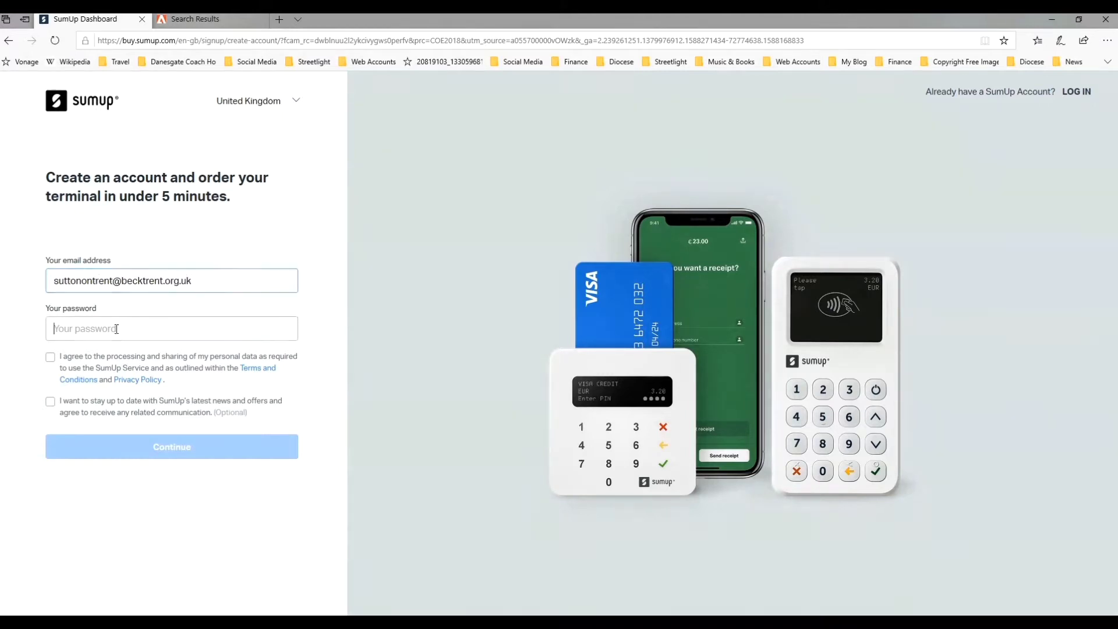
{"action": "type", "text": "**"}
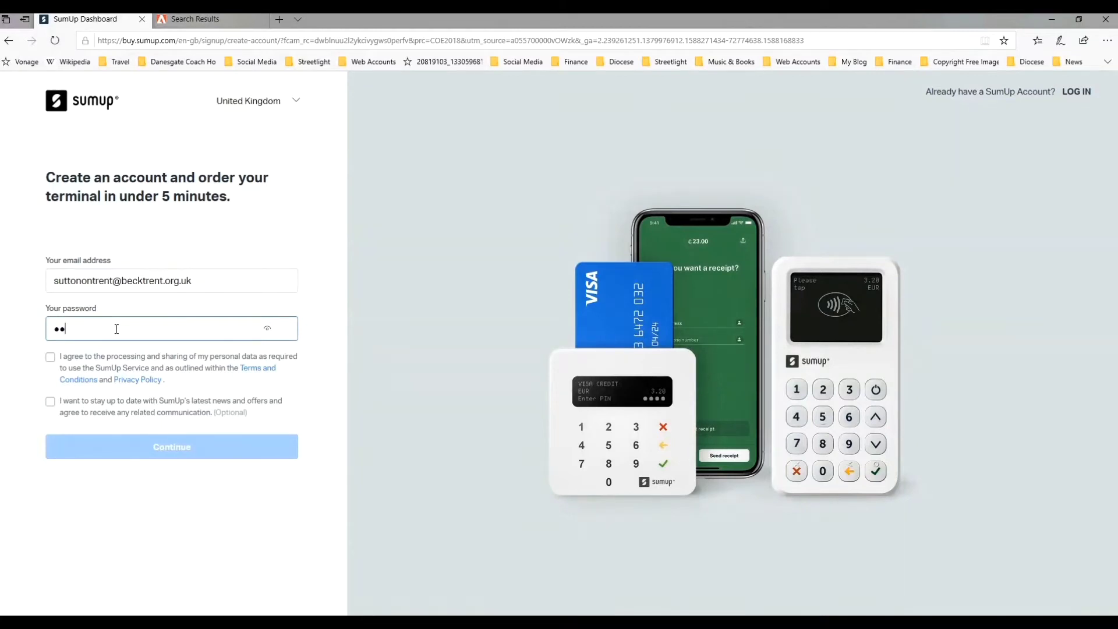
{"action": "type", "text": "**********"}
{"action": "left_click", "coordinate": [51, 358]}
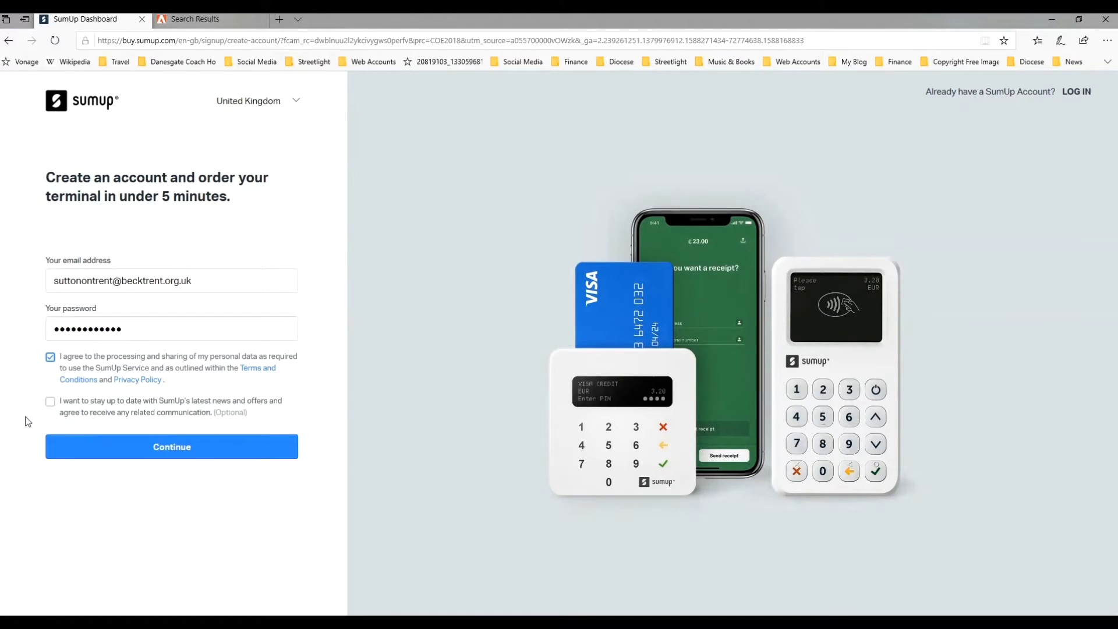
{"action": "left_click", "coordinate": [90, 452]}
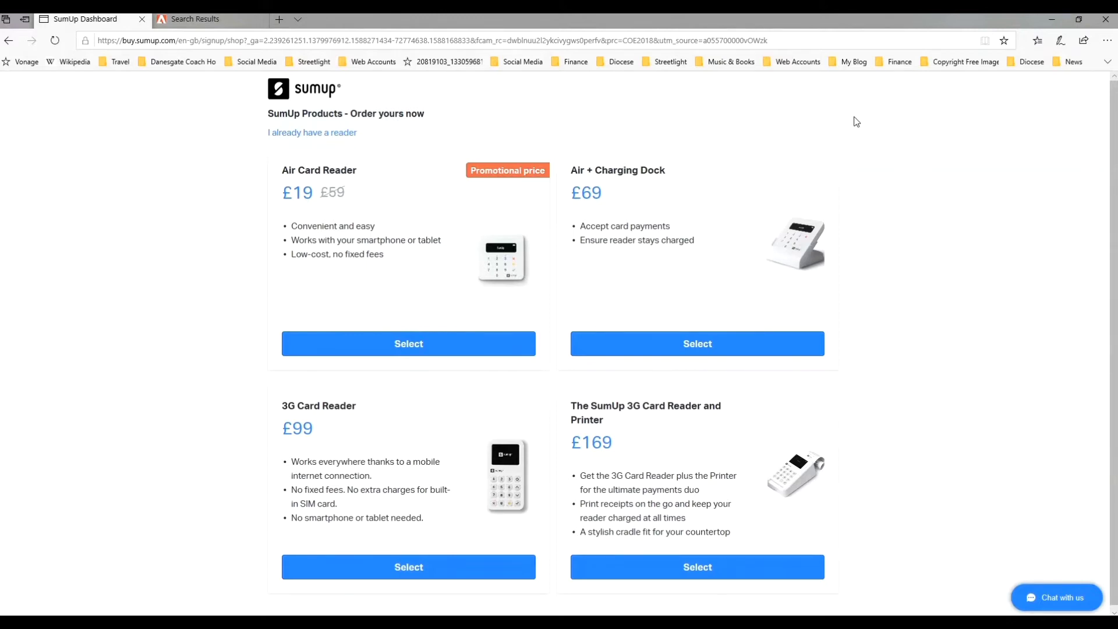
Choose 'I already have a reader' and continue to the dashboard
{"action": "left_click", "coordinate": [315, 138]}
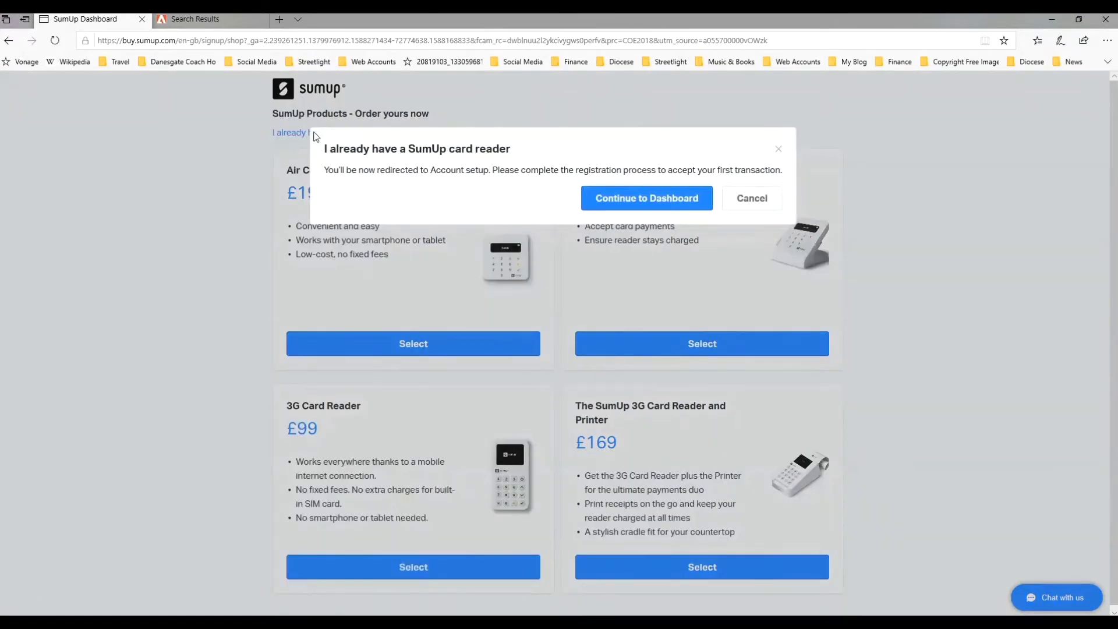
{"action": "left_click", "coordinate": [637, 202]}
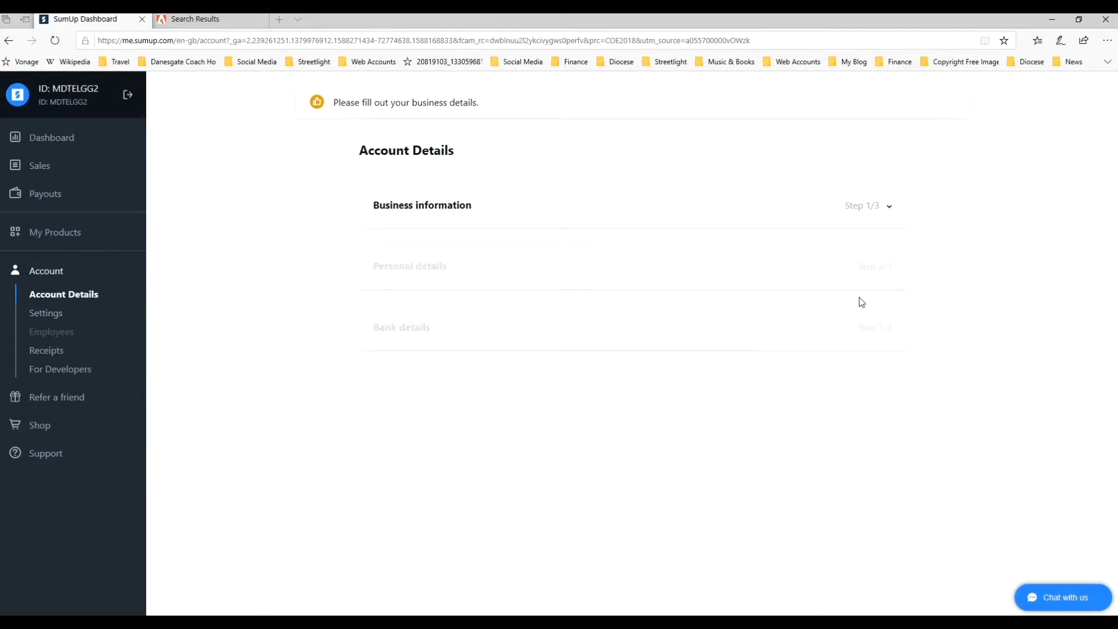
Set the legal type to Other, business type Other, and category Charitable Organisation
{"action": "left_click", "coordinate": [888, 209]}
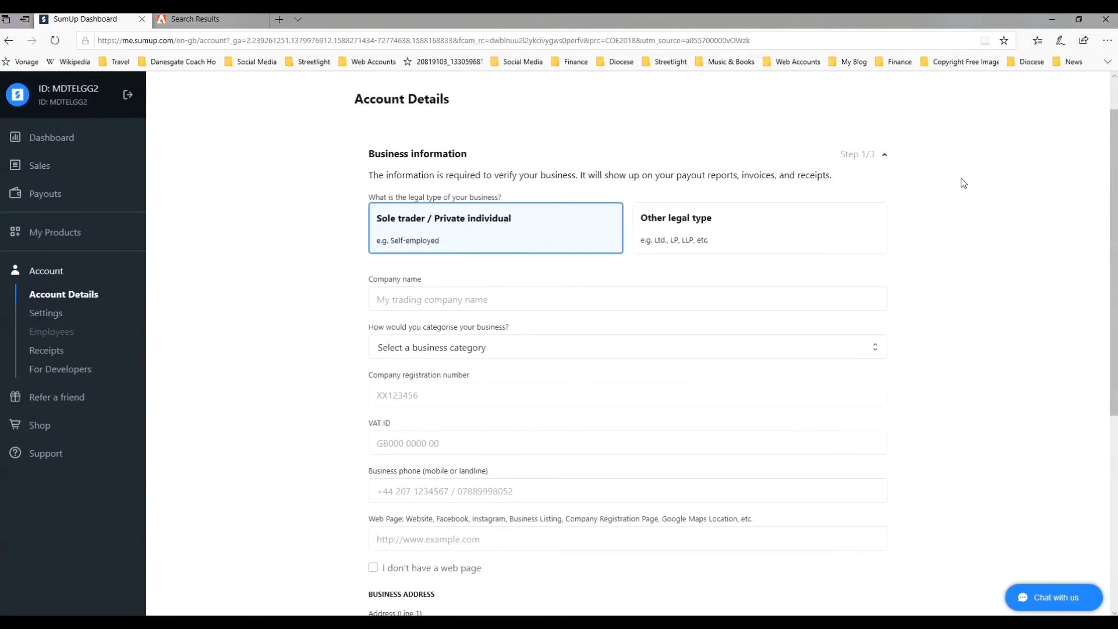
{"action": "left_click", "coordinate": [691, 231]}
{"action": "left_click", "coordinate": [691, 231]}
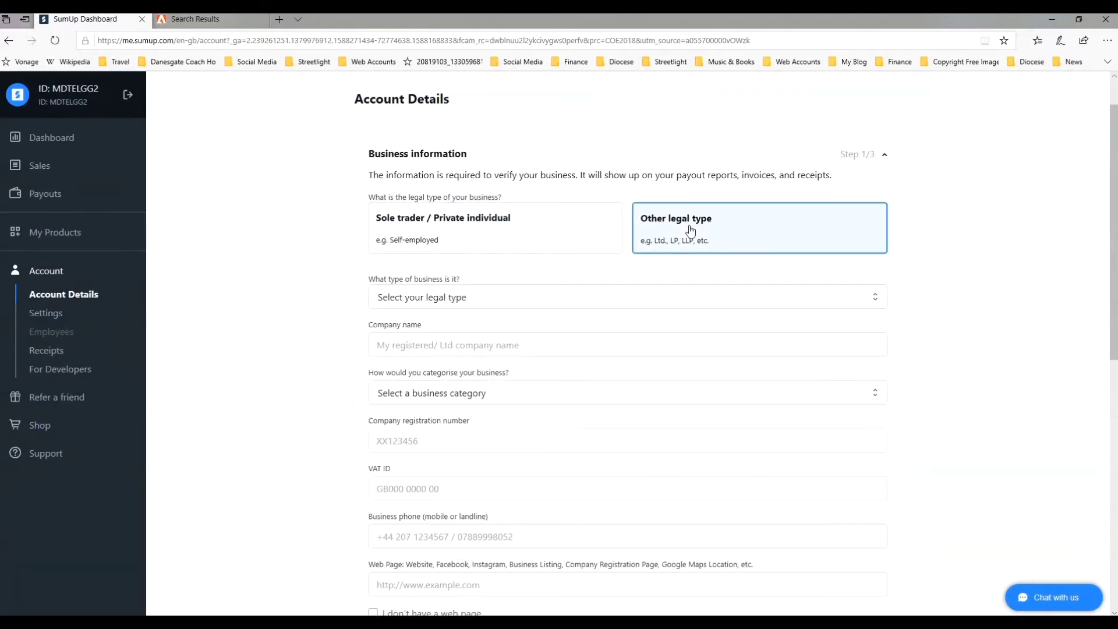
{"action": "left_click", "coordinate": [467, 300]}
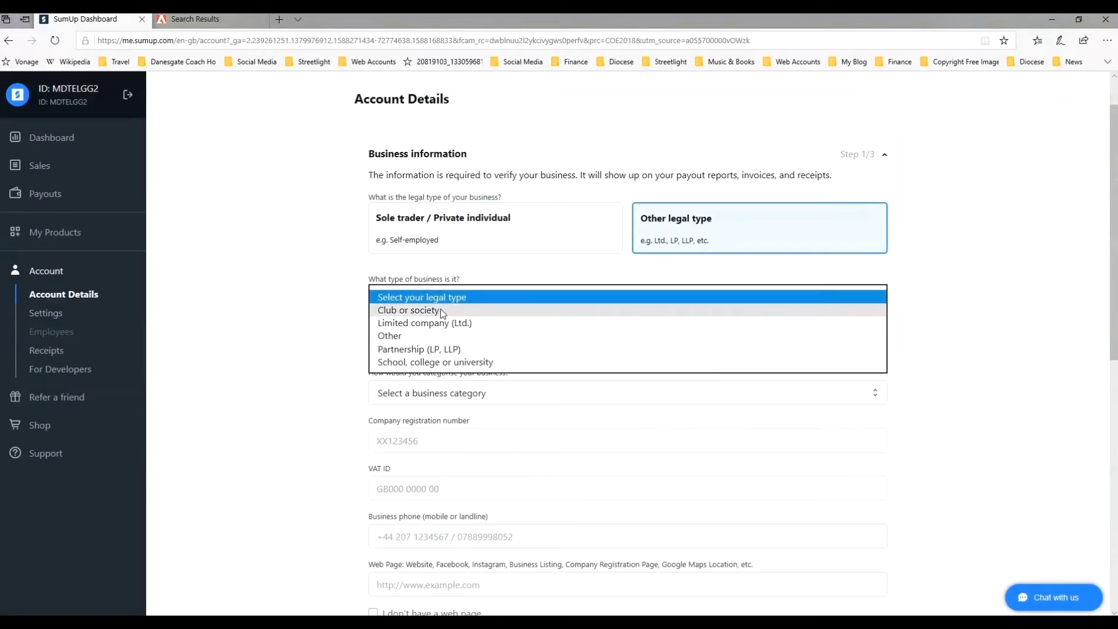
{"action": "left_click", "coordinate": [400, 337]}
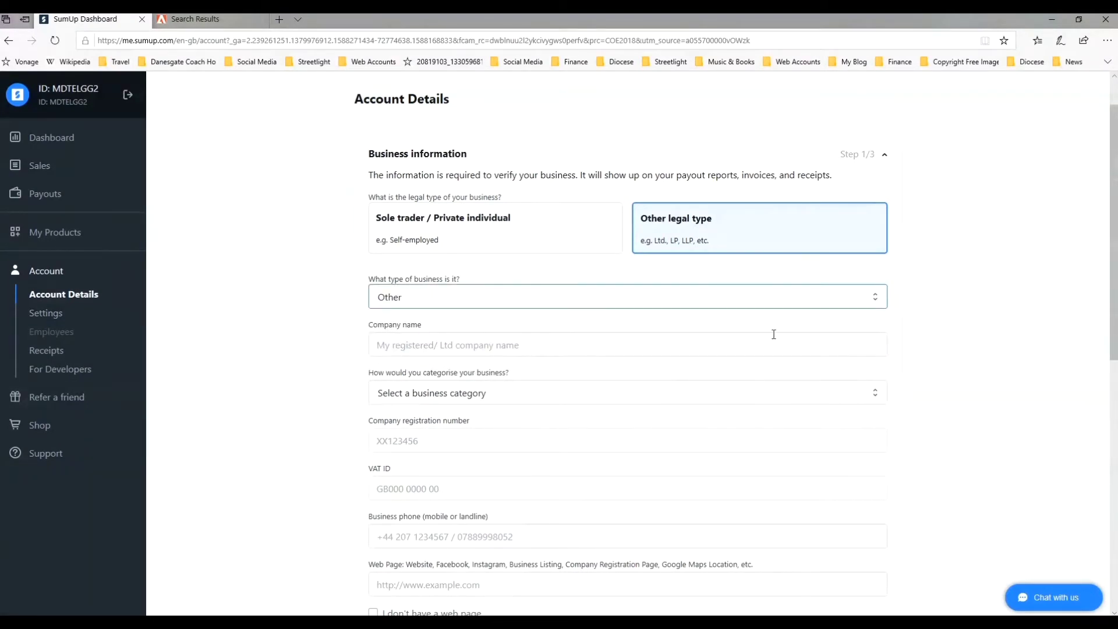
{"action": "left_click", "coordinate": [767, 391]}
{"action": "scroll", "coordinate": [701, 406], "scroll_direction": "down", "scroll_amount": 2}
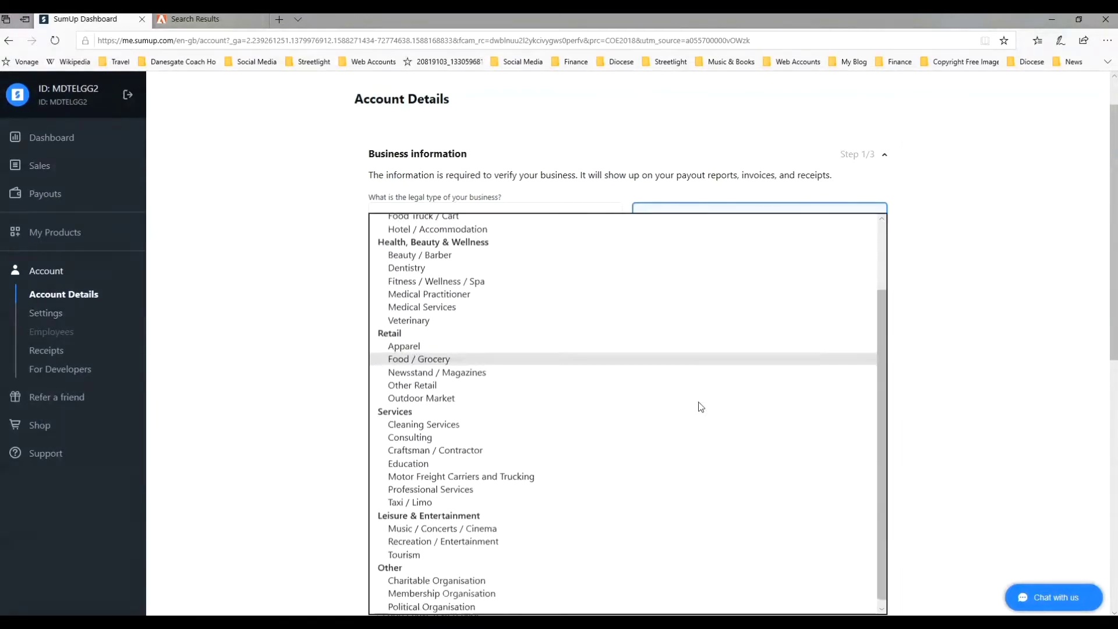
{"action": "left_click", "coordinate": [435, 576]}
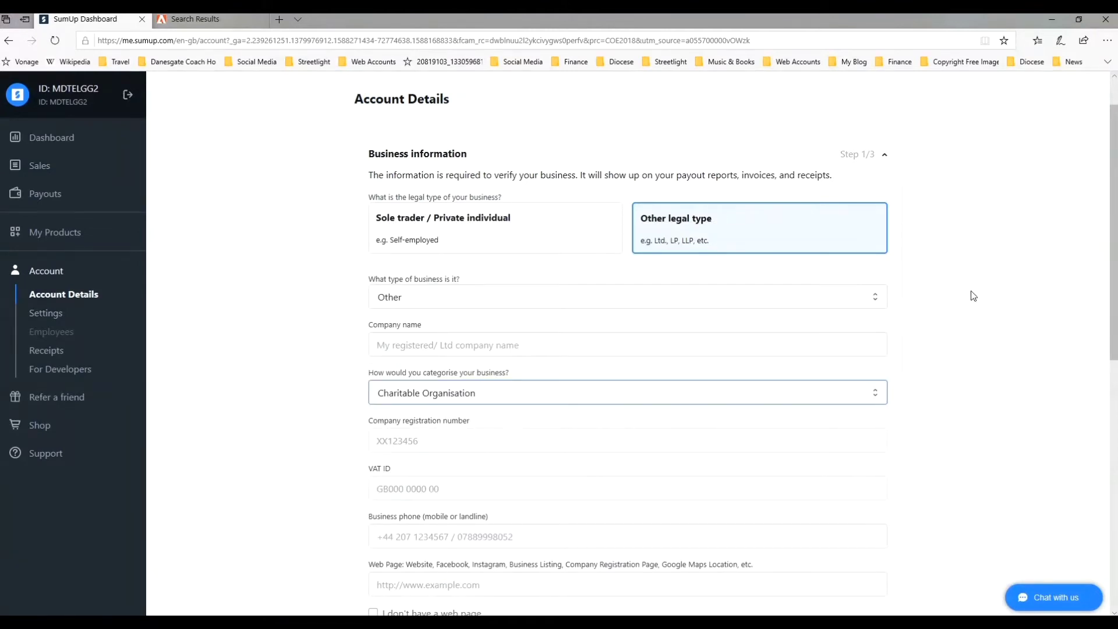
Go through the company, contact, address and trustee details and save the business information
{"action": "scroll", "coordinate": [971, 296], "scroll_direction": "down", "scroll_amount": 5}
{"action": "scroll", "coordinate": [970, 295], "scroll_direction": "up", "scroll_amount": 4}
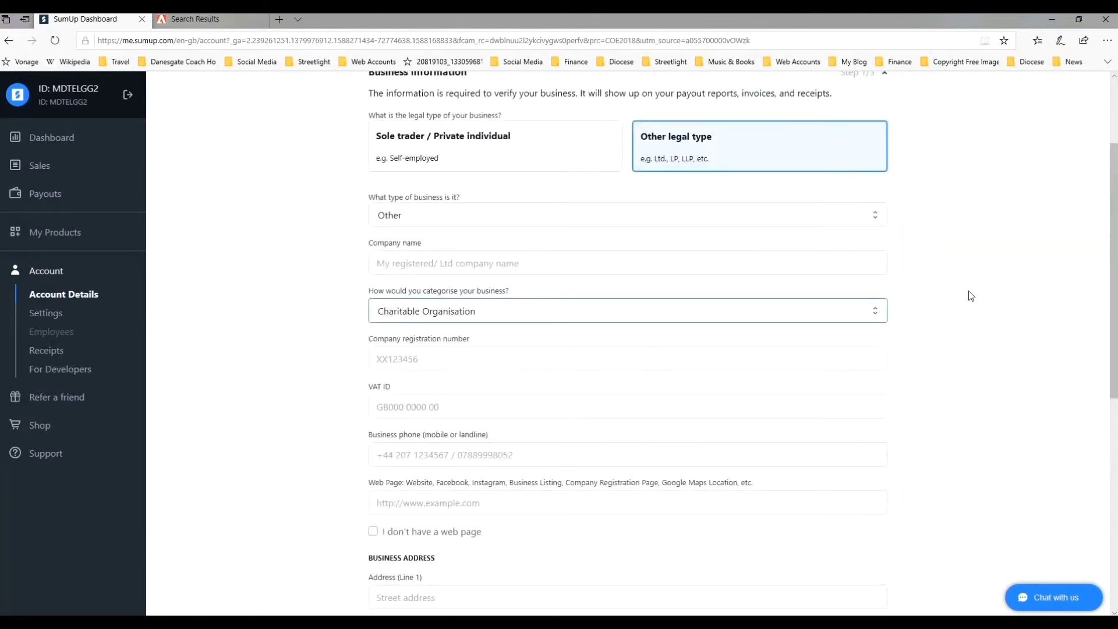
{"action": "scroll", "coordinate": [968, 291], "scroll_direction": "down", "scroll_amount": 3}
{"action": "scroll", "coordinate": [969, 291], "scroll_direction": "down", "scroll_amount": 3}
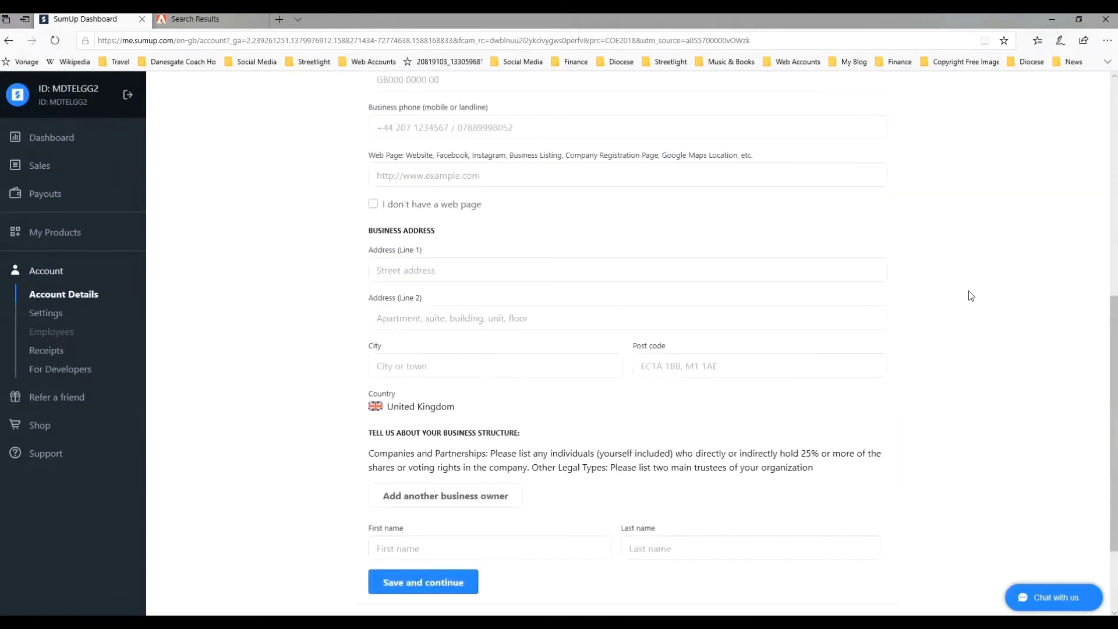
{"action": "scroll", "coordinate": [969, 296], "scroll_direction": "down", "scroll_amount": 2}
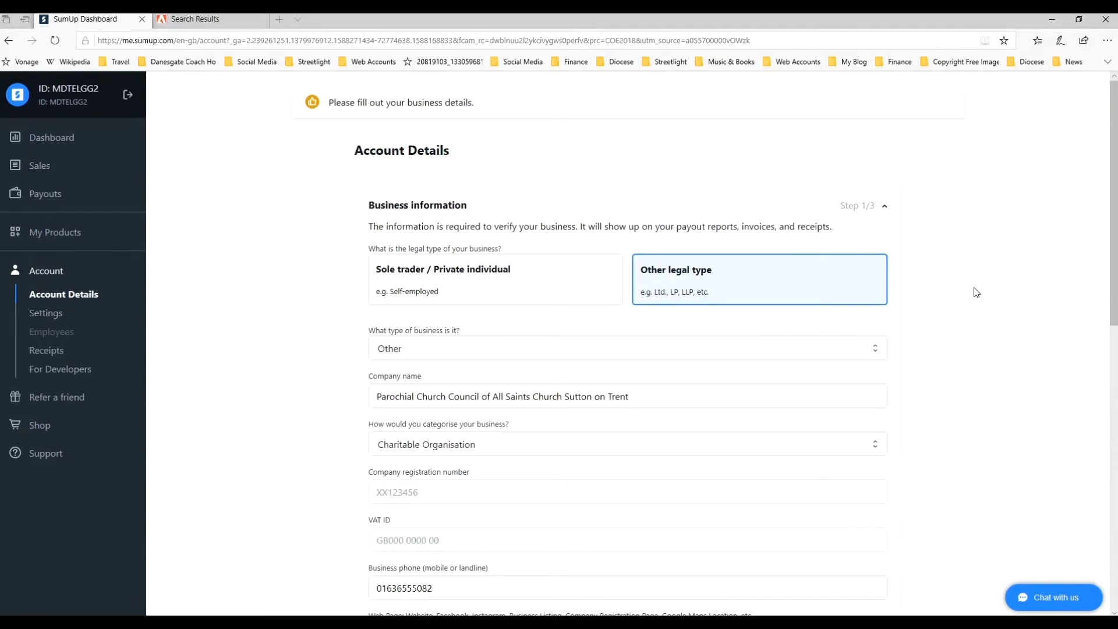
{"action": "scroll", "coordinate": [976, 292], "scroll_direction": "down", "scroll_amount": 2}
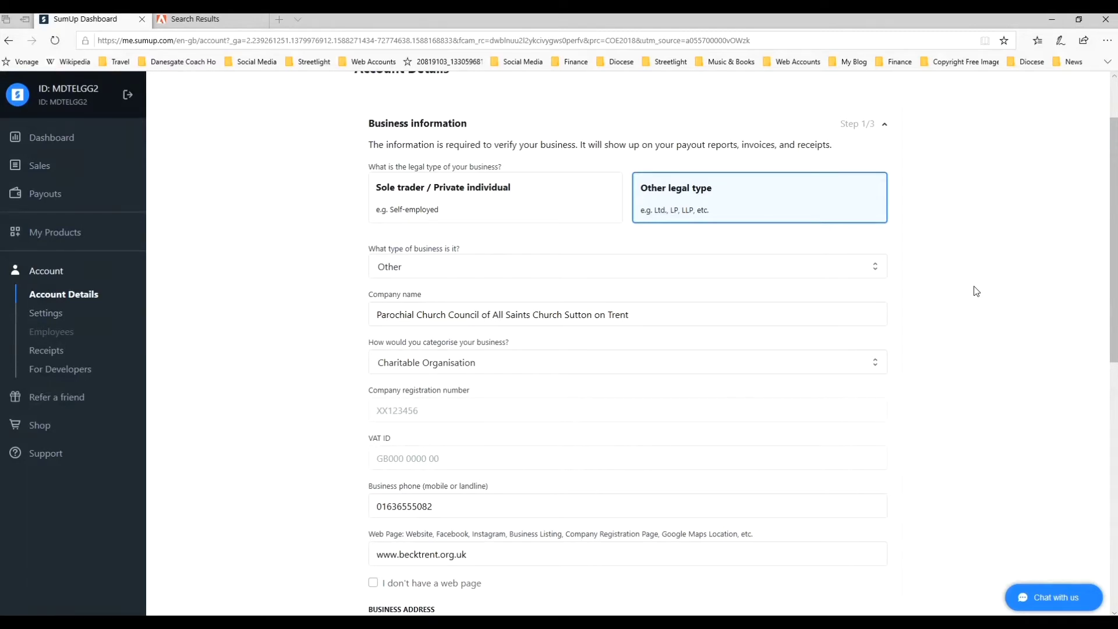
{"action": "scroll", "coordinate": [975, 291], "scroll_direction": "down", "scroll_amount": 4}
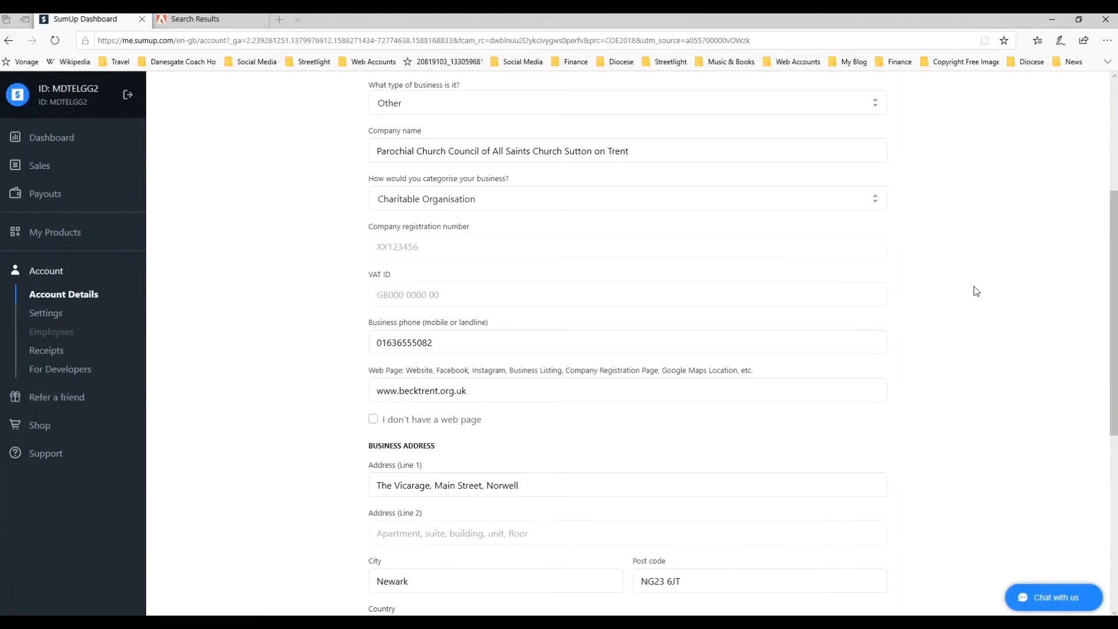
{"action": "scroll", "coordinate": [952, 330], "scroll_direction": "down", "scroll_amount": 3}
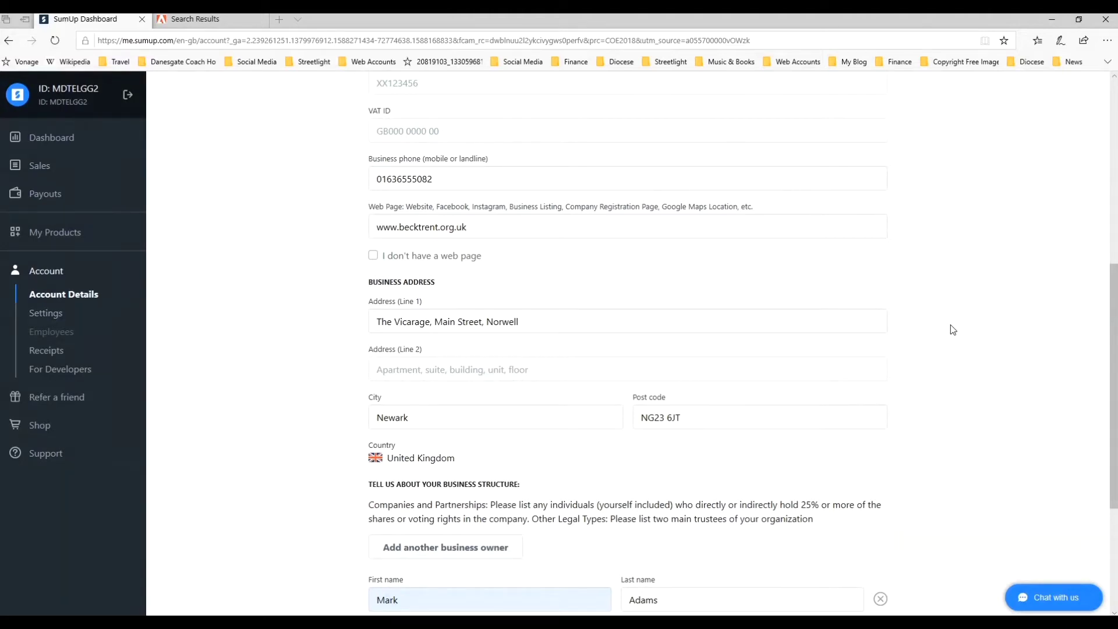
{"action": "scroll", "coordinate": [950, 323], "scroll_direction": "down", "scroll_amount": 4}
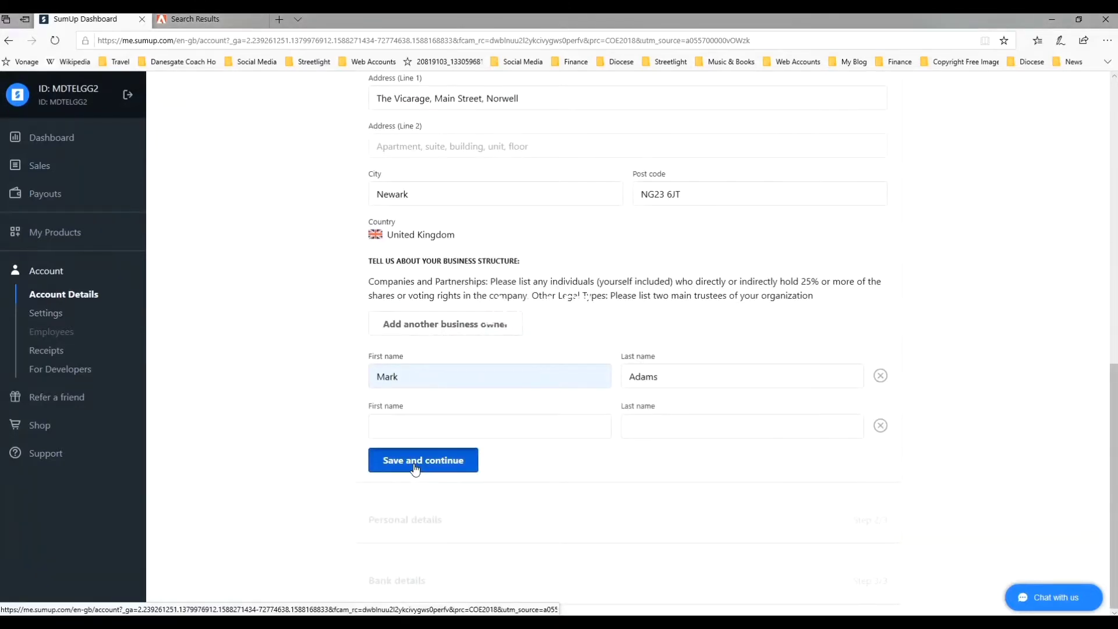
{"action": "left_click", "coordinate": [415, 469]}
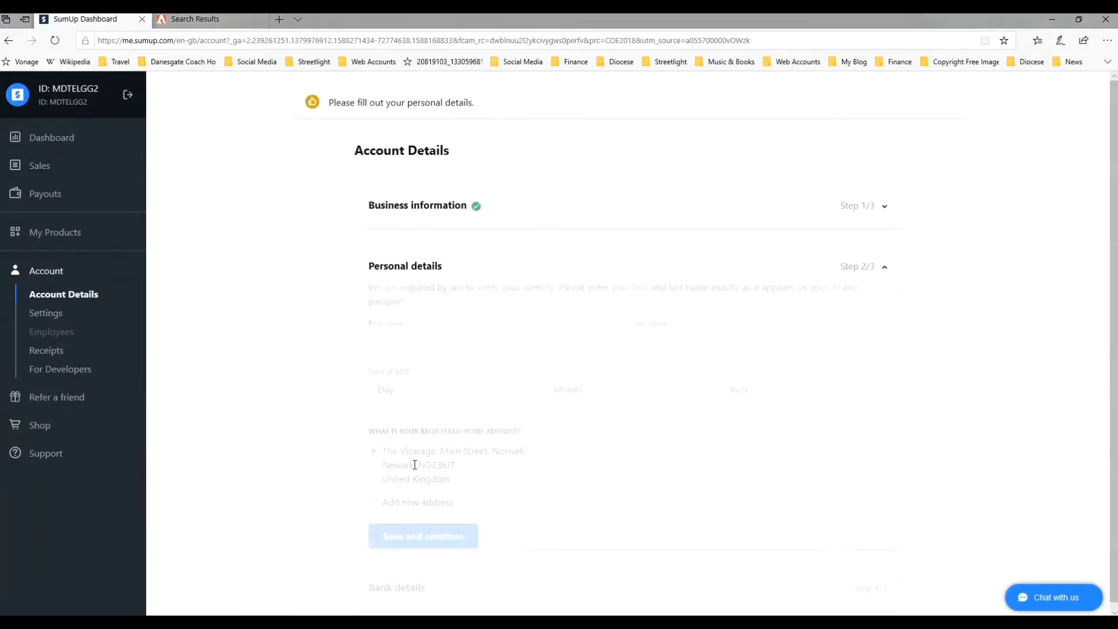
Enter the account holder's first and last name and submit the Personal details step
{"action": "left_click", "coordinate": [503, 345]}
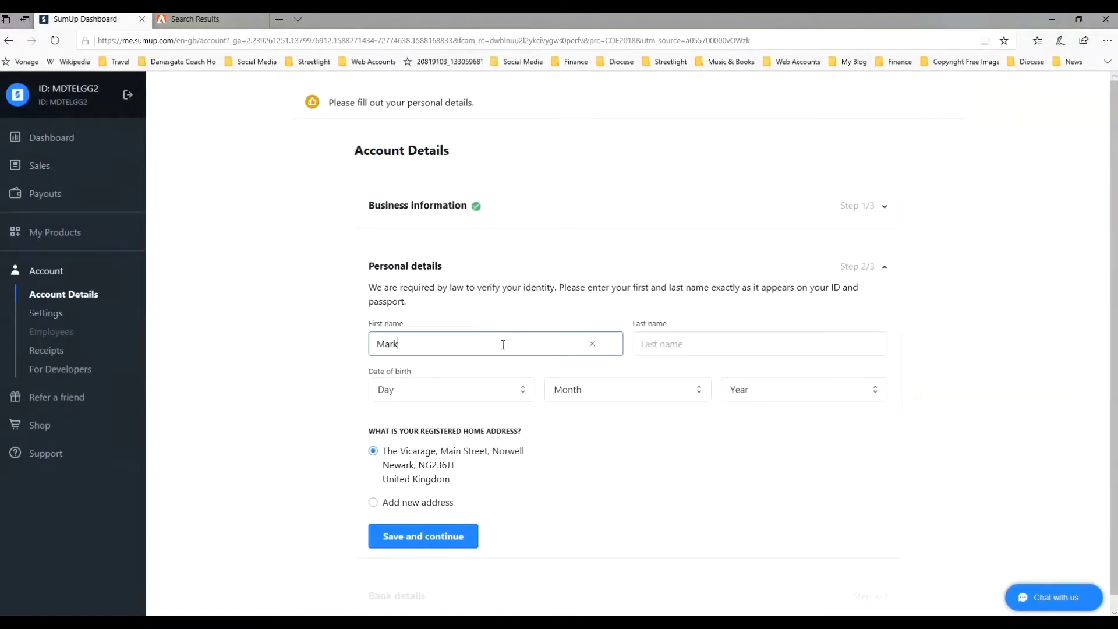
{"action": "key", "text": "Tab"}
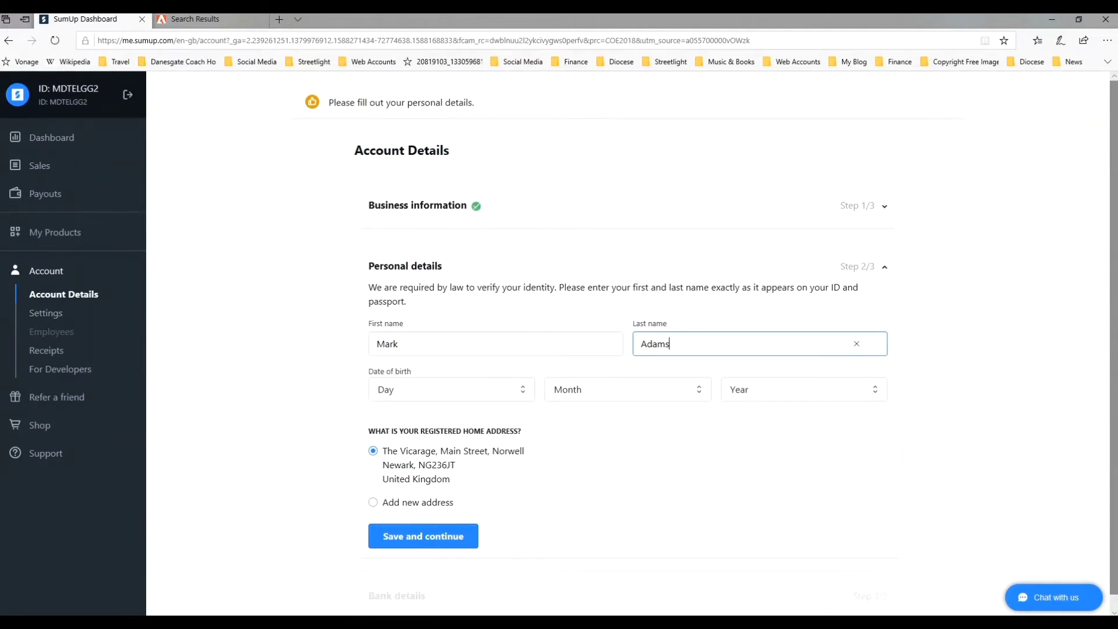
{"action": "key", "text": "Return"}
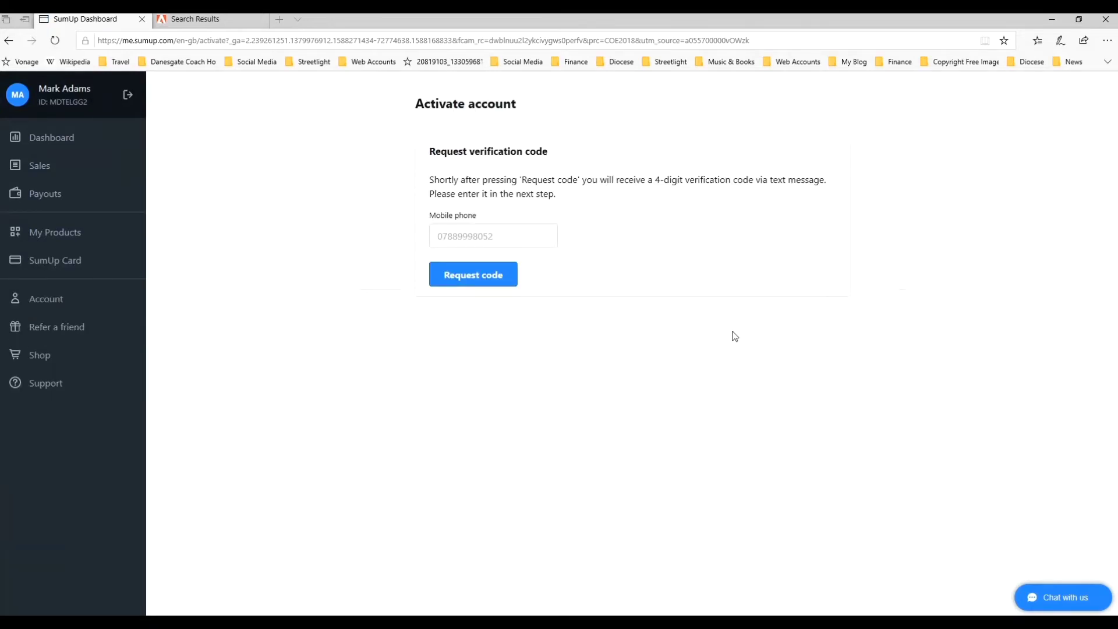
Request a verification code for the mobile number, enter the texted code and return to the dashboard
{"action": "type", "text": "0"}
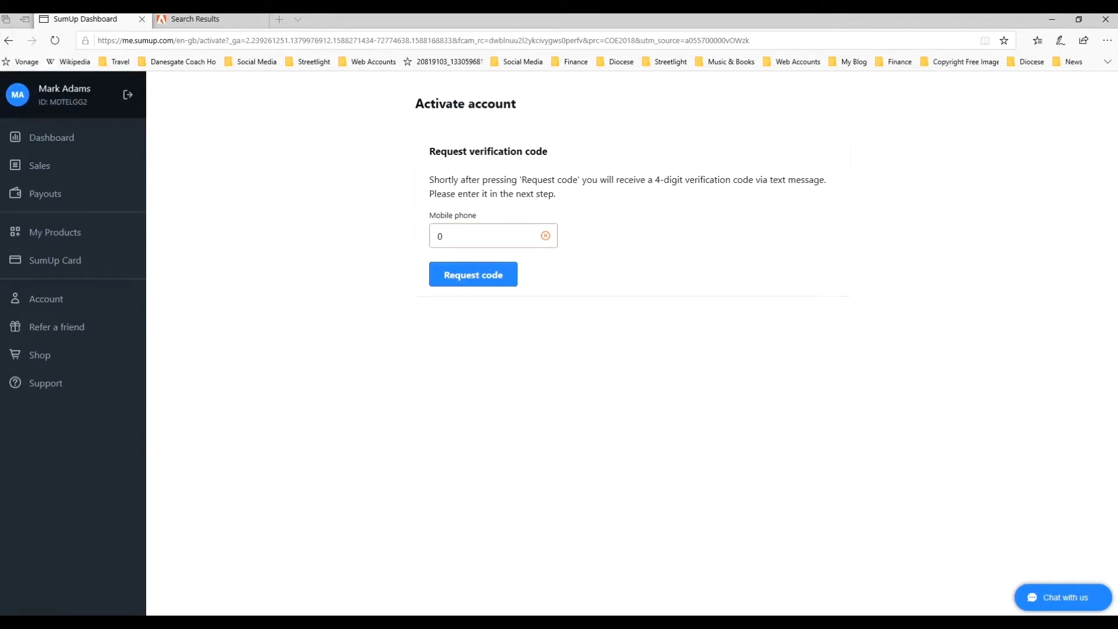
{"action": "key", "text": "Return"}
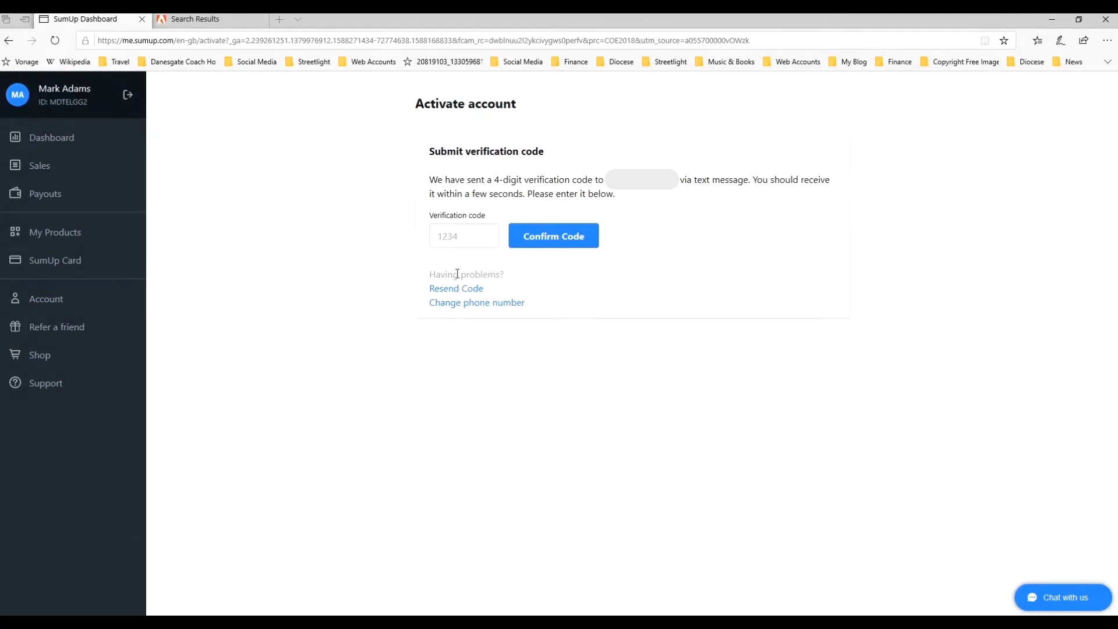
{"action": "left_click", "coordinate": [455, 237]}
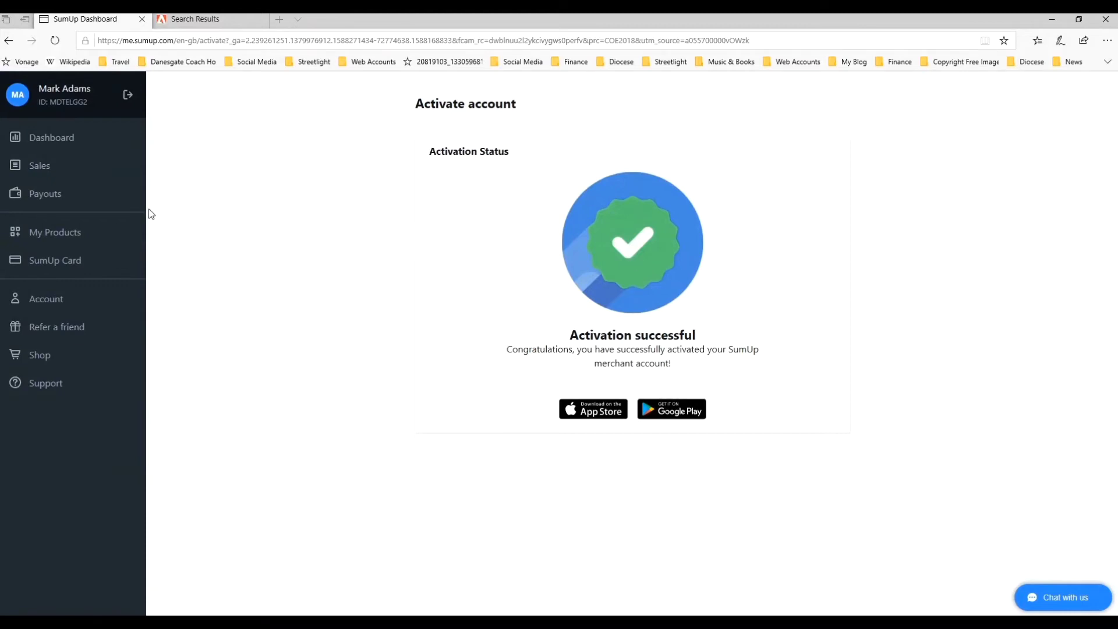
{"action": "left_click", "coordinate": [51, 138]}
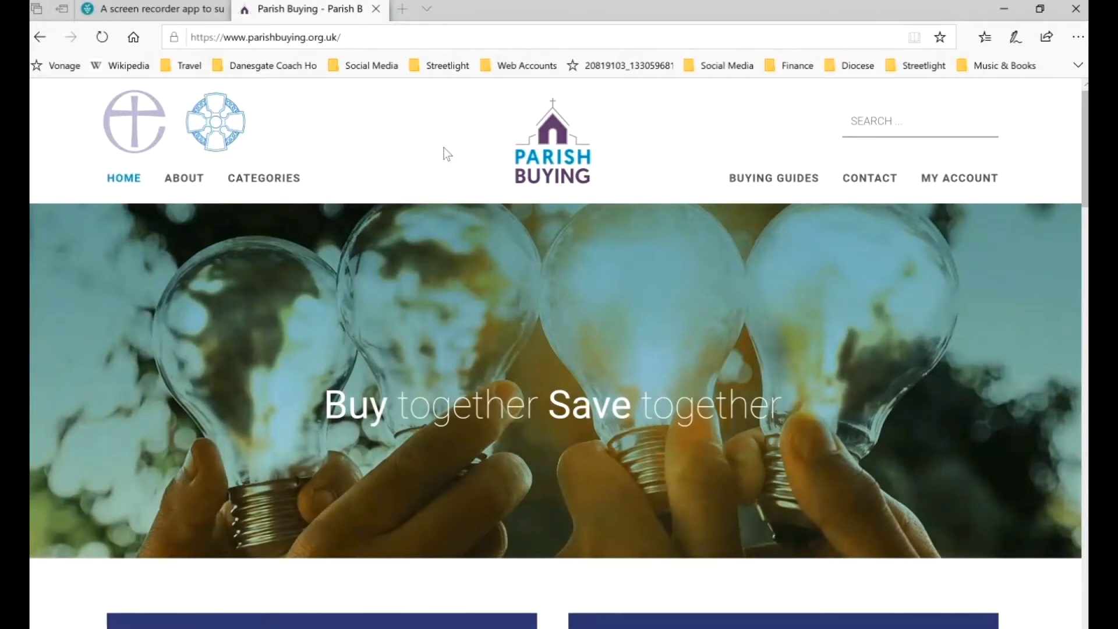
Go from Categories to Online Giving, then follow 'Create my online giving account' to the Give A Little login
{"action": "mouse_move", "coordinate": [268, 184]}
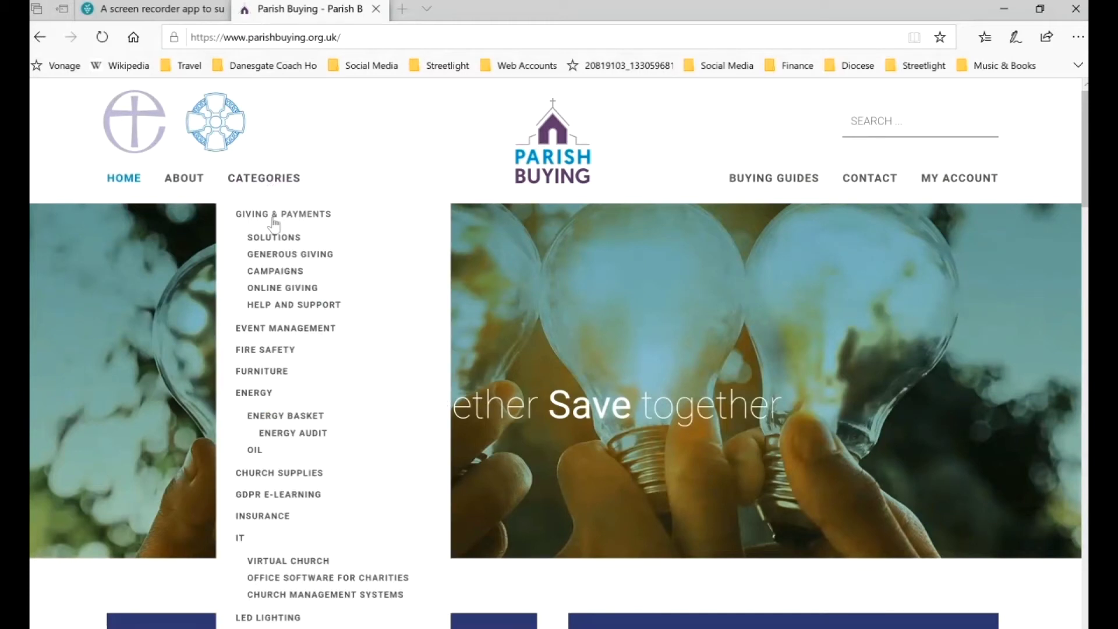
{"action": "left_click", "coordinate": [274, 289]}
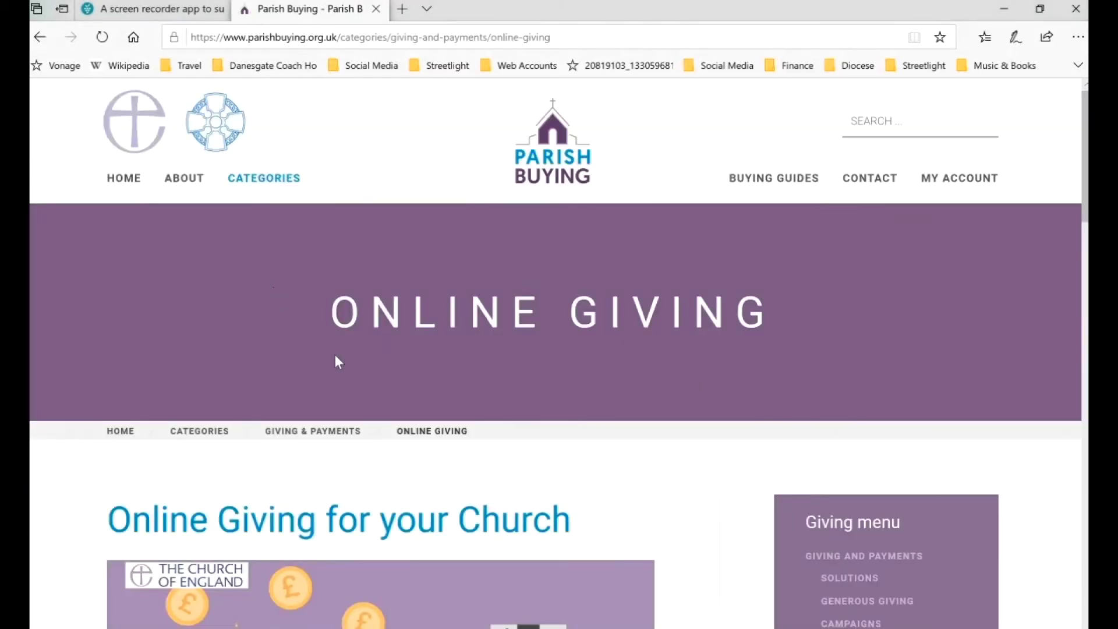
{"action": "scroll", "coordinate": [330, 364], "scroll_direction": "down", "scroll_amount": 15}
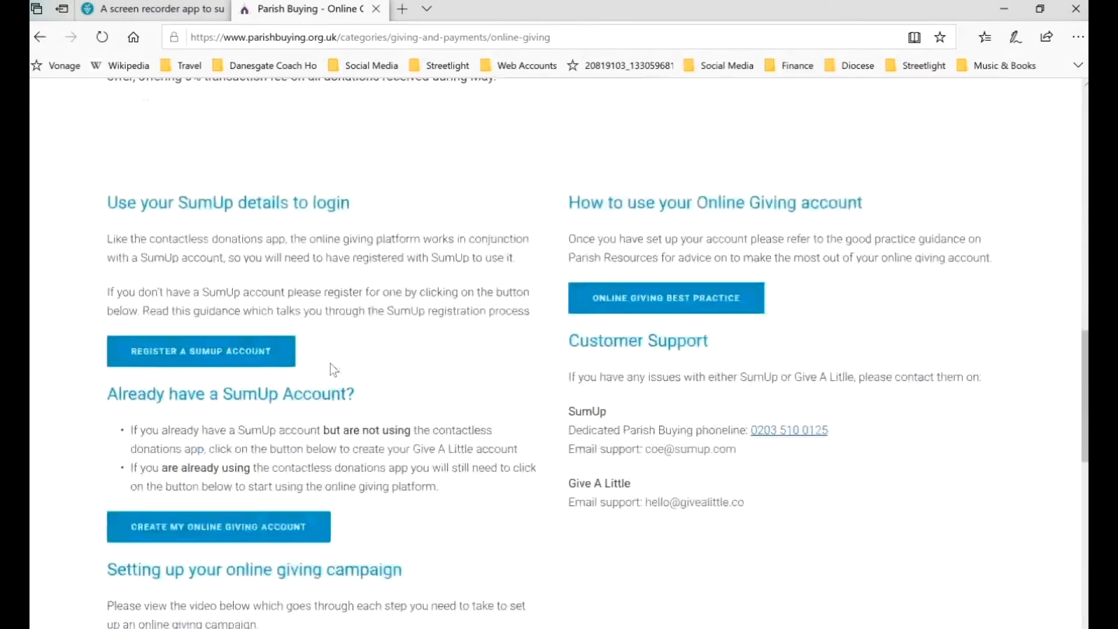
{"action": "scroll", "coordinate": [429, 348], "scroll_direction": "down", "scroll_amount": 1}
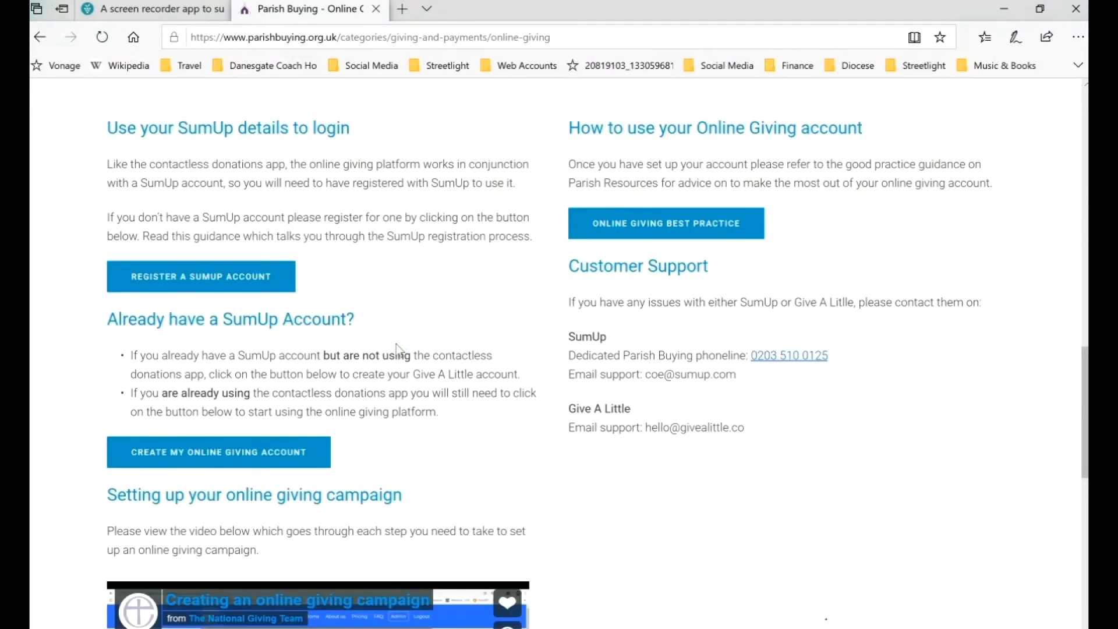
{"action": "left_click", "coordinate": [264, 460]}
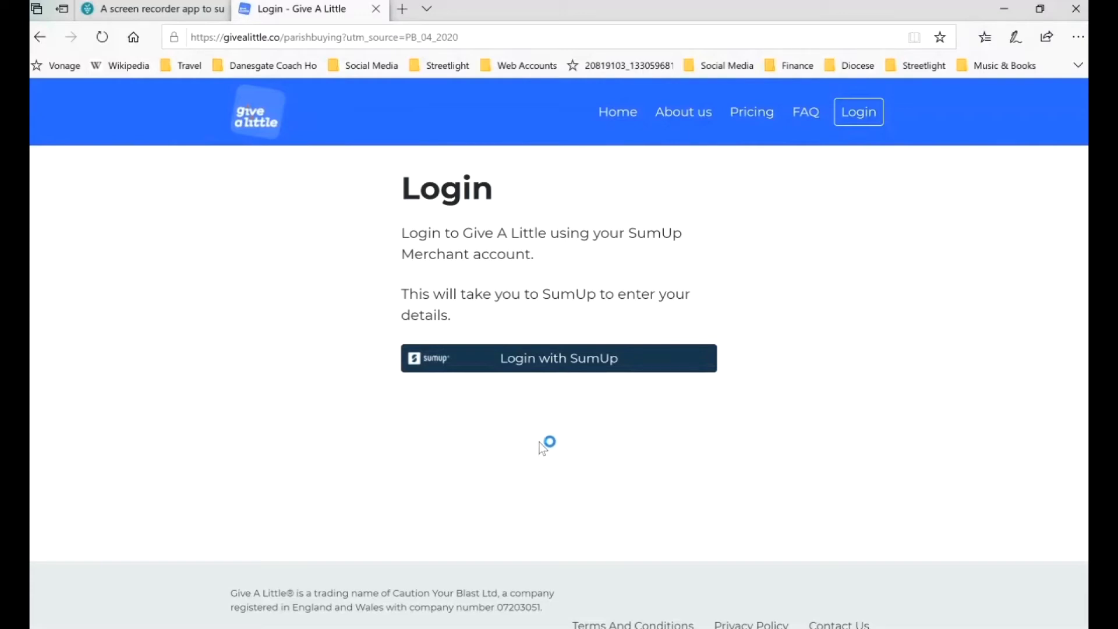
Log in to Give A Little with SumUp using the merchant account's e-mail and password
{"action": "left_click", "coordinate": [557, 366]}
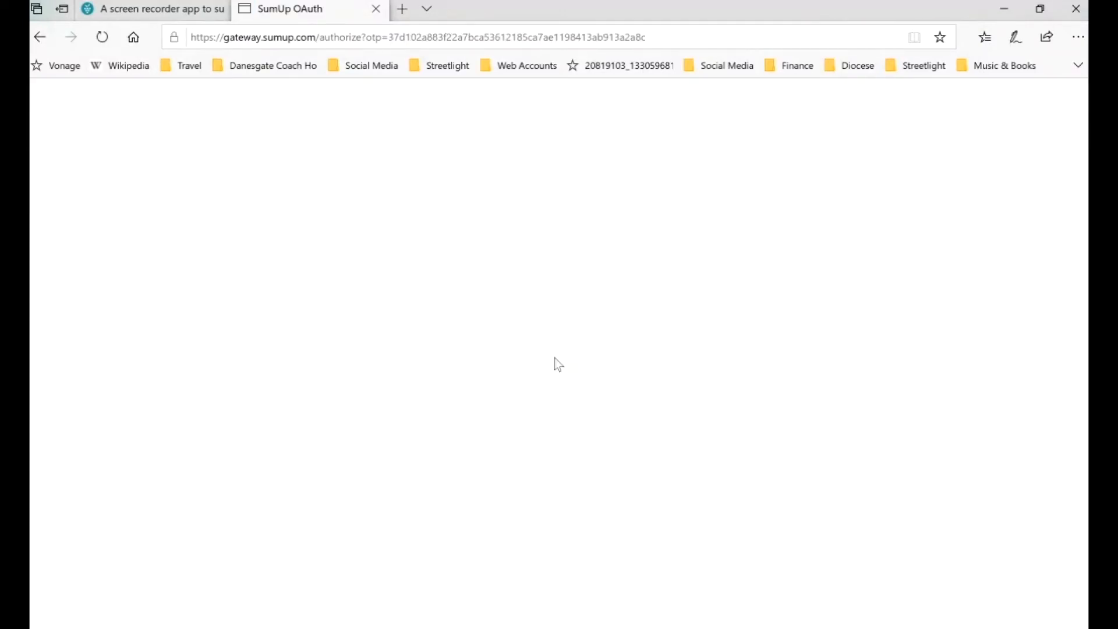
{"action": "left_click", "coordinate": [498, 259]}
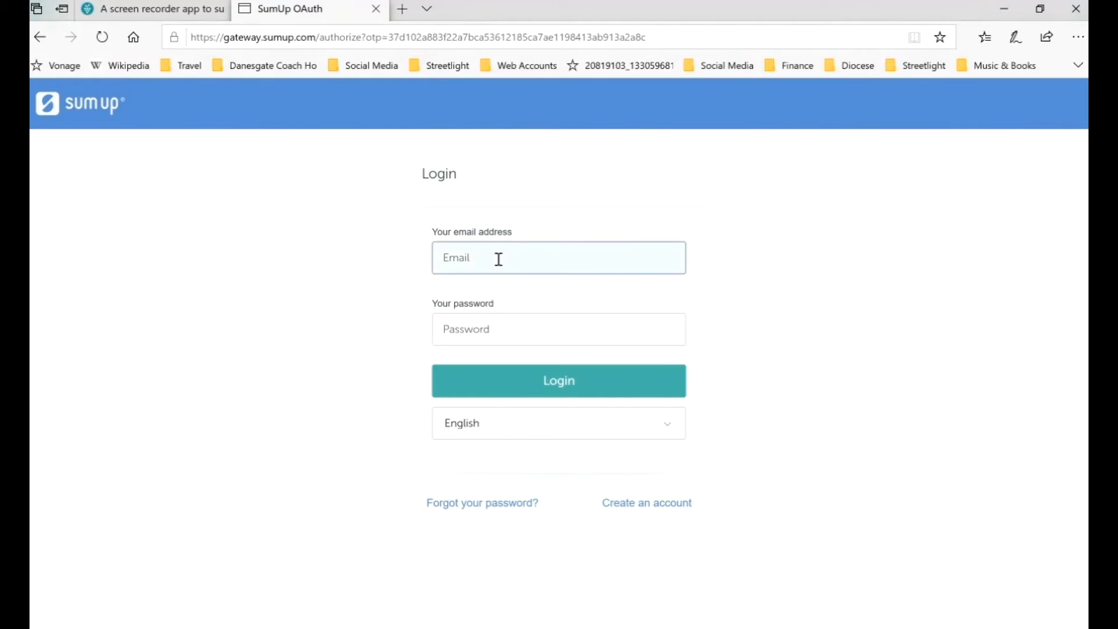
{"action": "left_click", "coordinate": [479, 326]}
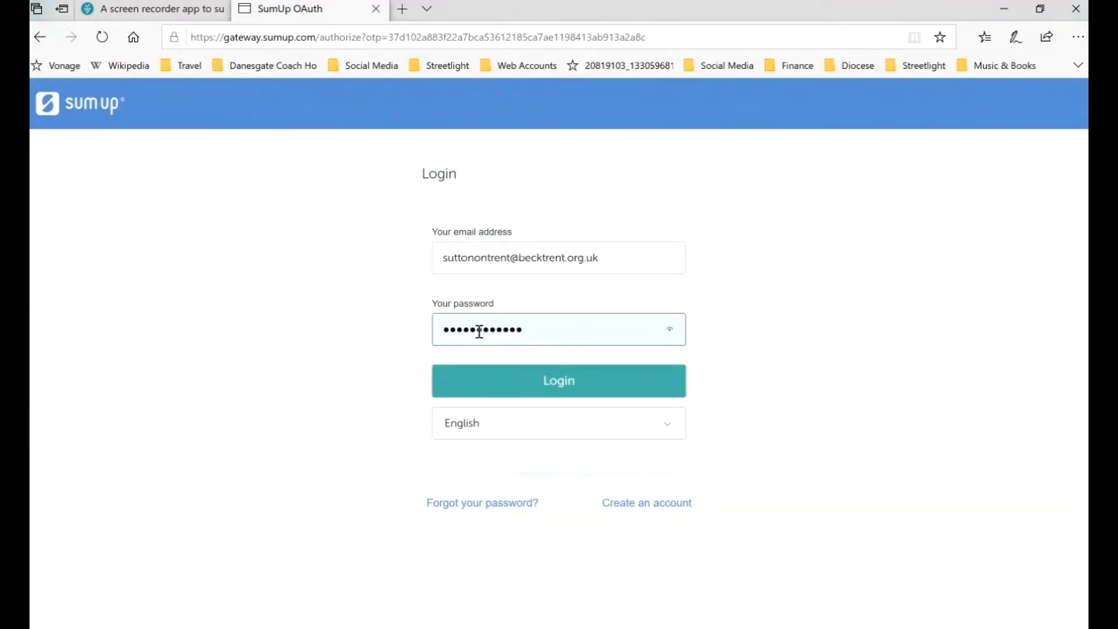
{"action": "left_click", "coordinate": [495, 390]}
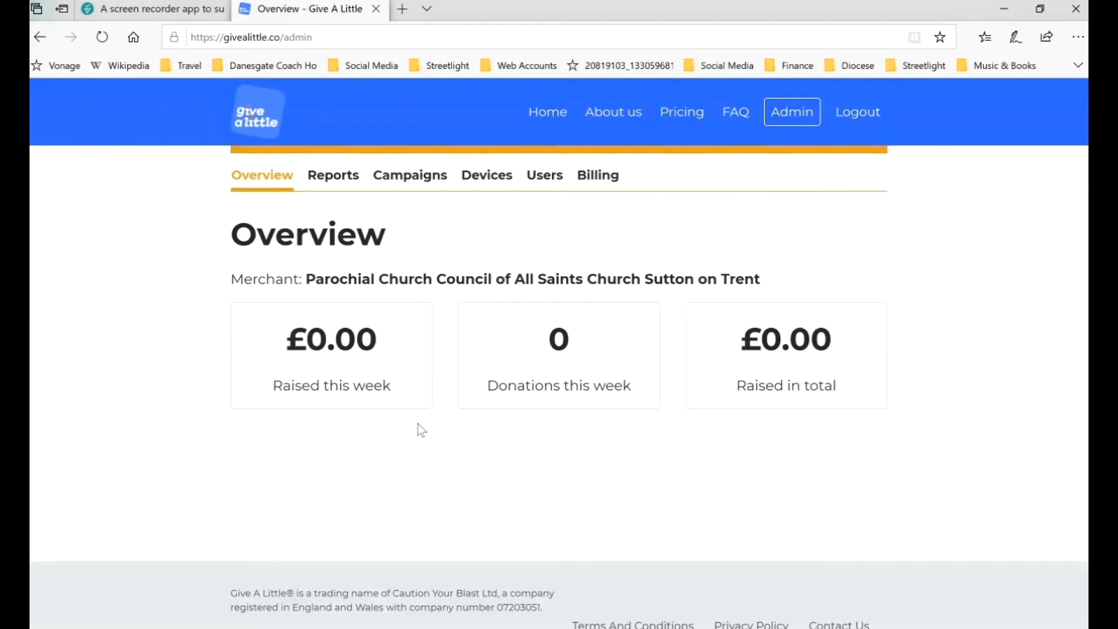
Add a new campaign from the Campaigns list and choose the Web online type
{"action": "left_click", "coordinate": [416, 176]}
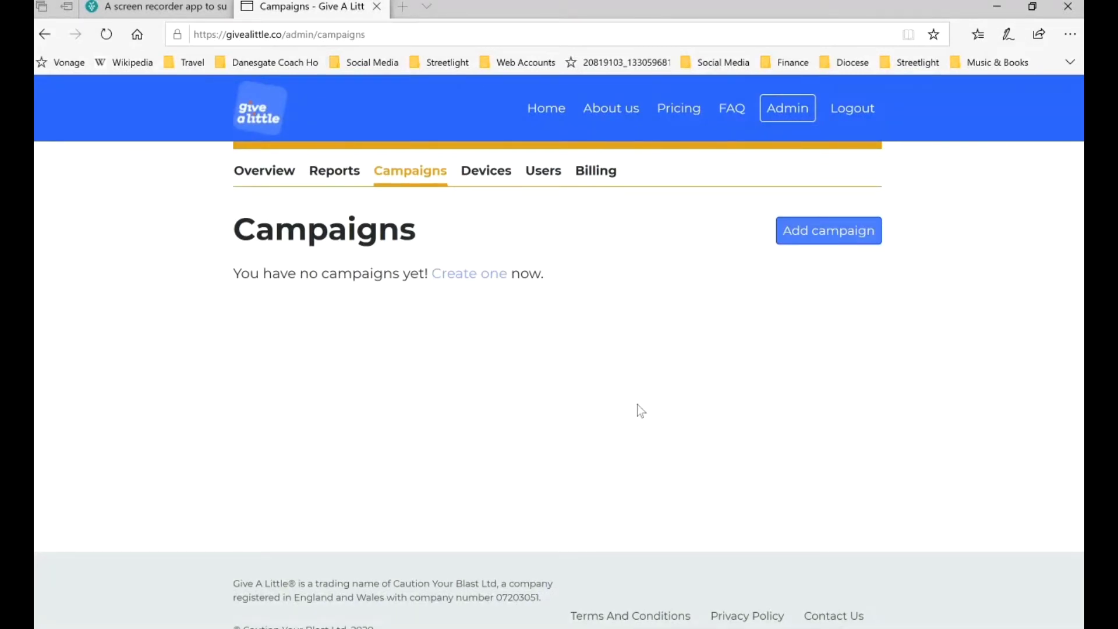
{"action": "left_click", "coordinate": [813, 231]}
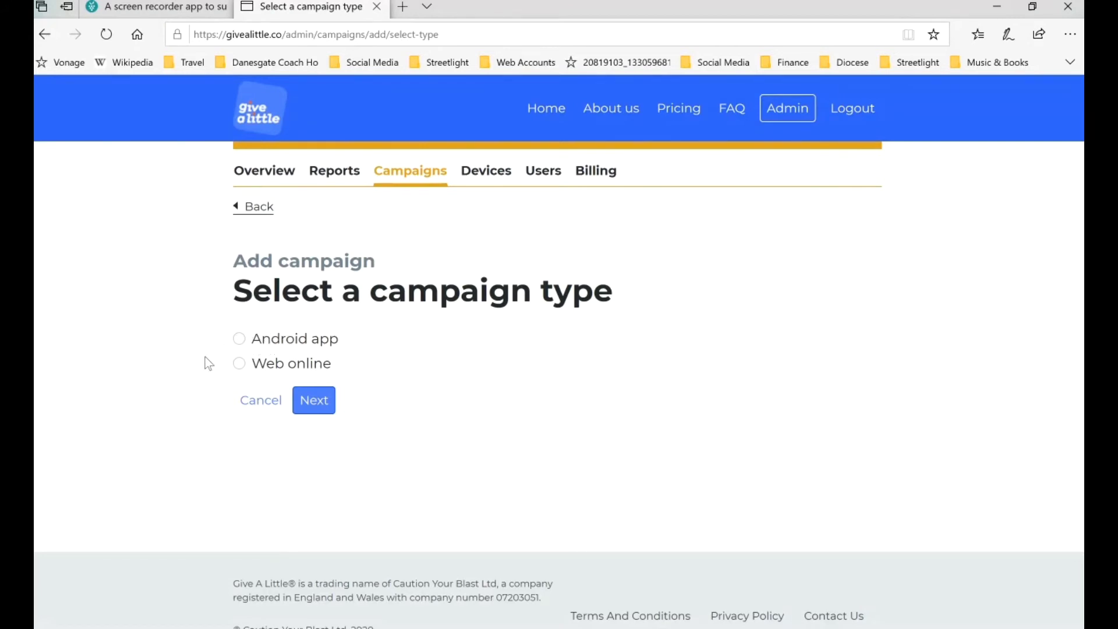
{"action": "left_click", "coordinate": [240, 364]}
Move on to layout selection and choose the Campaign colours layout
{"action": "left_click", "coordinate": [315, 403]}
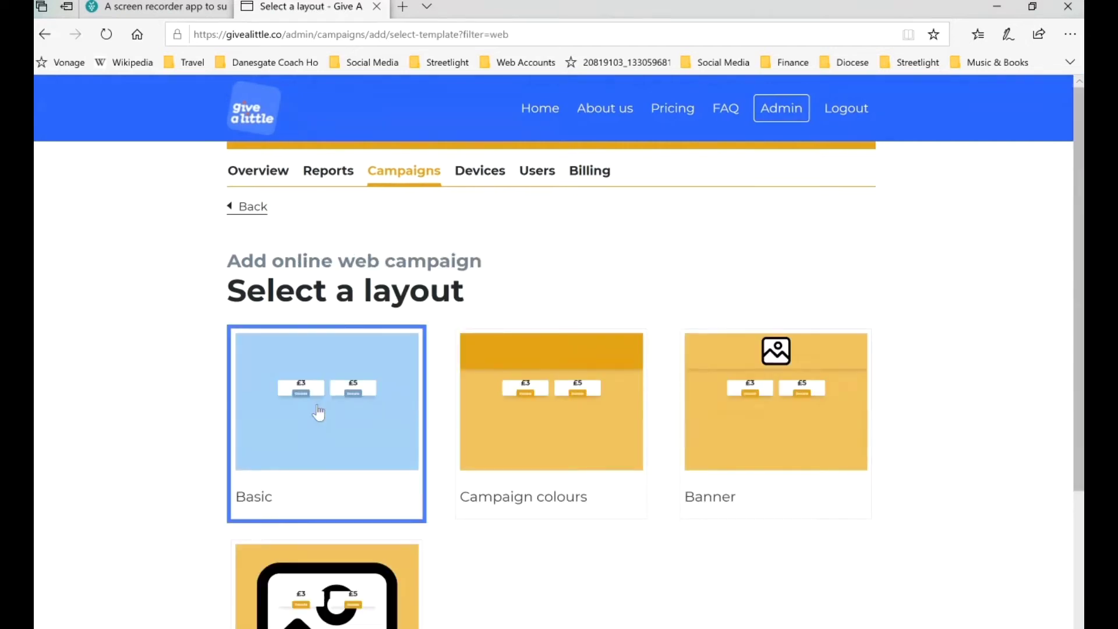
{"action": "scroll", "coordinate": [137, 437], "scroll_direction": "down", "scroll_amount": 2}
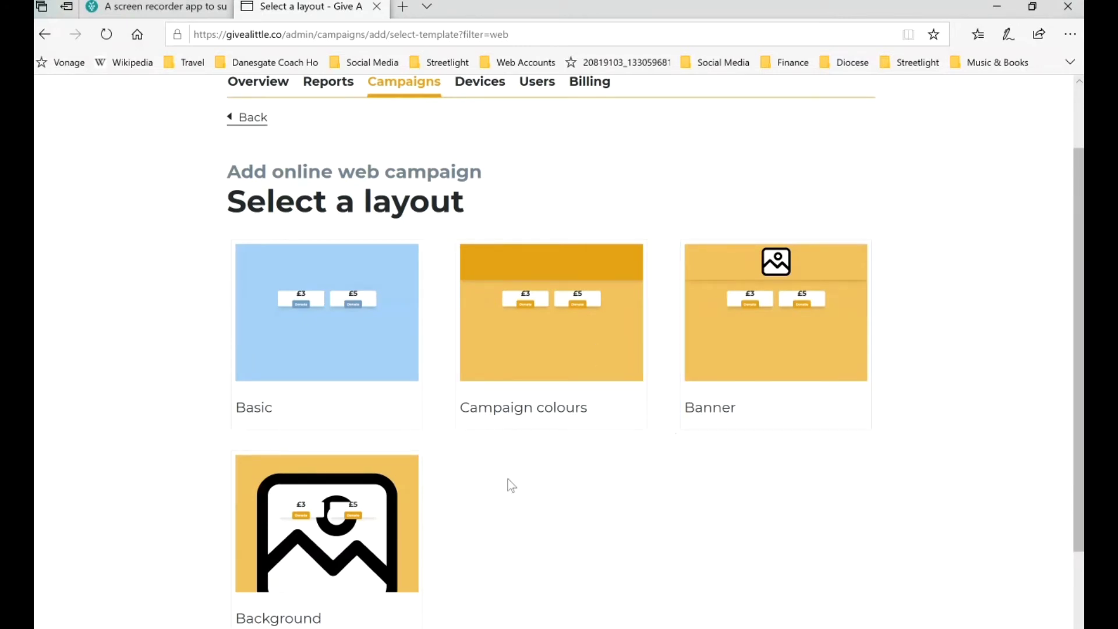
{"action": "scroll", "coordinate": [556, 490], "scroll_direction": "down", "scroll_amount": 1}
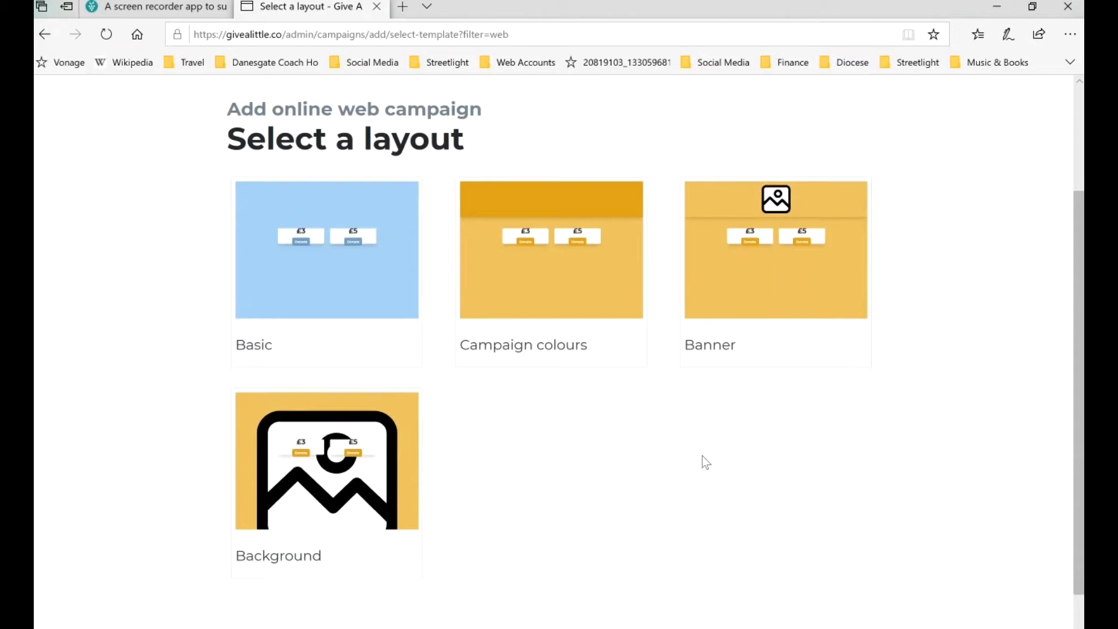
{"action": "left_click", "coordinate": [579, 299]}
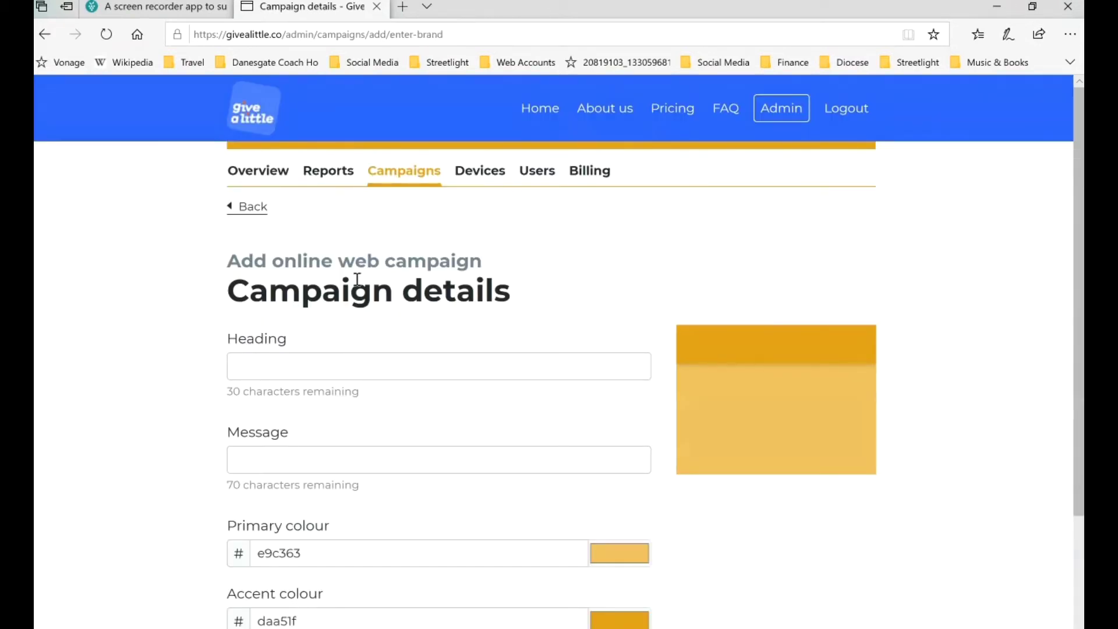
Enter heading 'All Saints' Sutton-on-Trent' and message 'Funding for our ongoing Church work', keeping the default colours
{"action": "scroll", "coordinate": [181, 303], "scroll_direction": "down", "scroll_amount": 1}
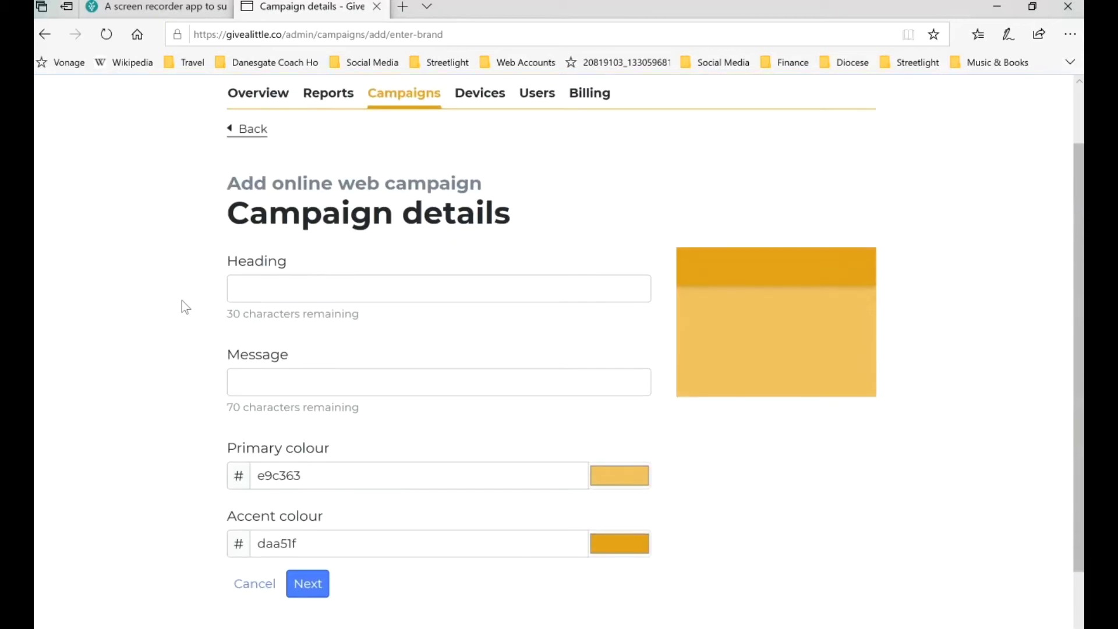
{"action": "left_click", "coordinate": [269, 267]}
{"action": "type", "text": "A"}
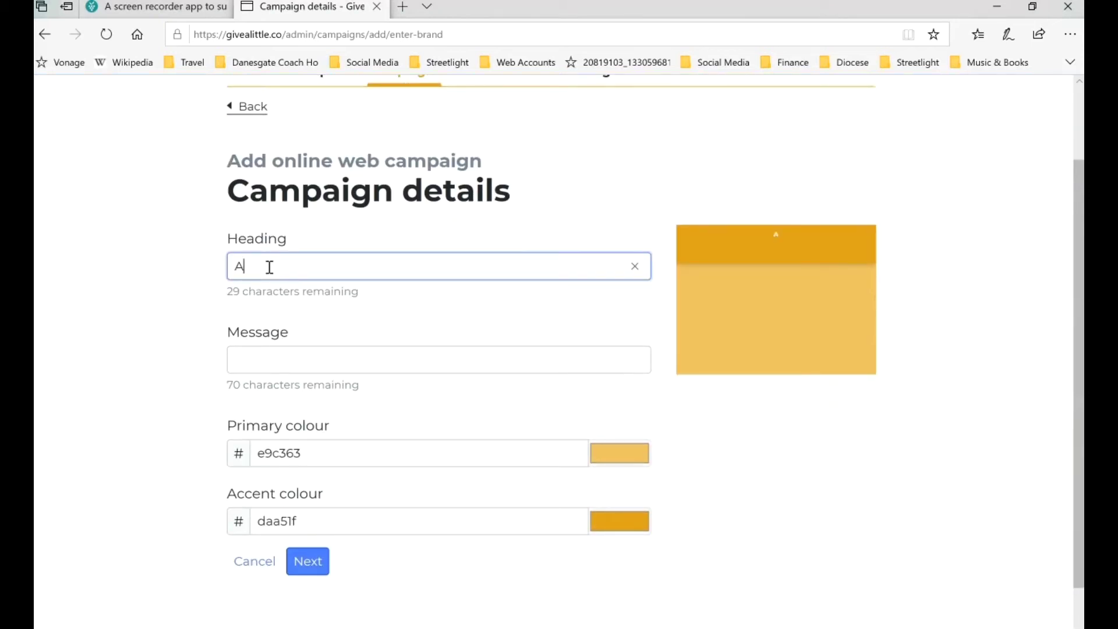
{"action": "type", "text": "ll Saints' "}
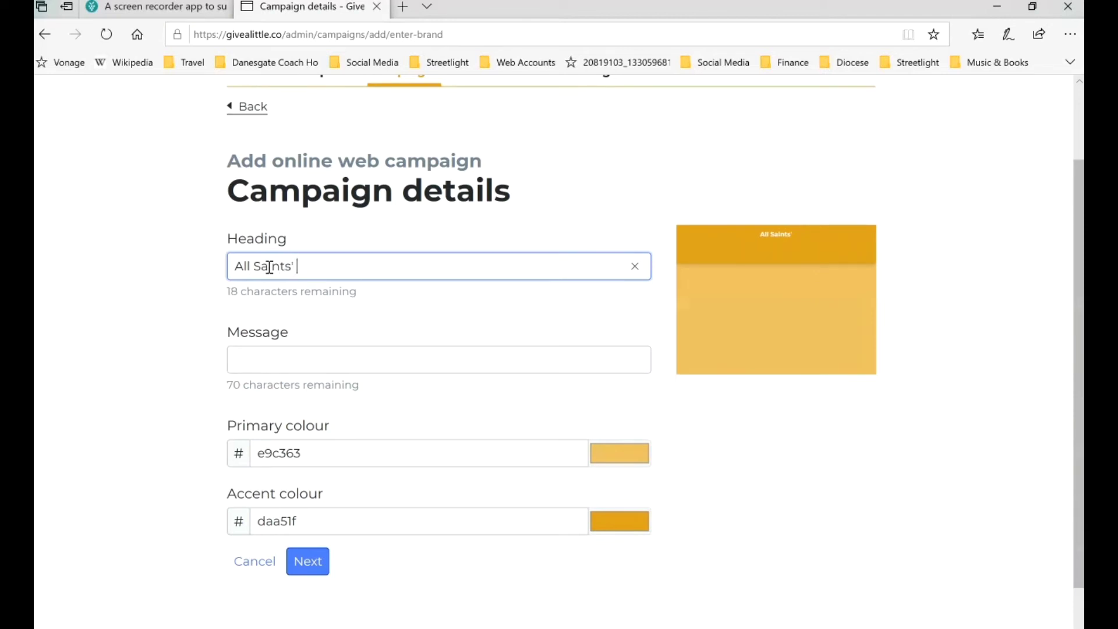
{"action": "type", "text": "Sutton-on-Trent"}
{"action": "left_click", "coordinate": [269, 356]}
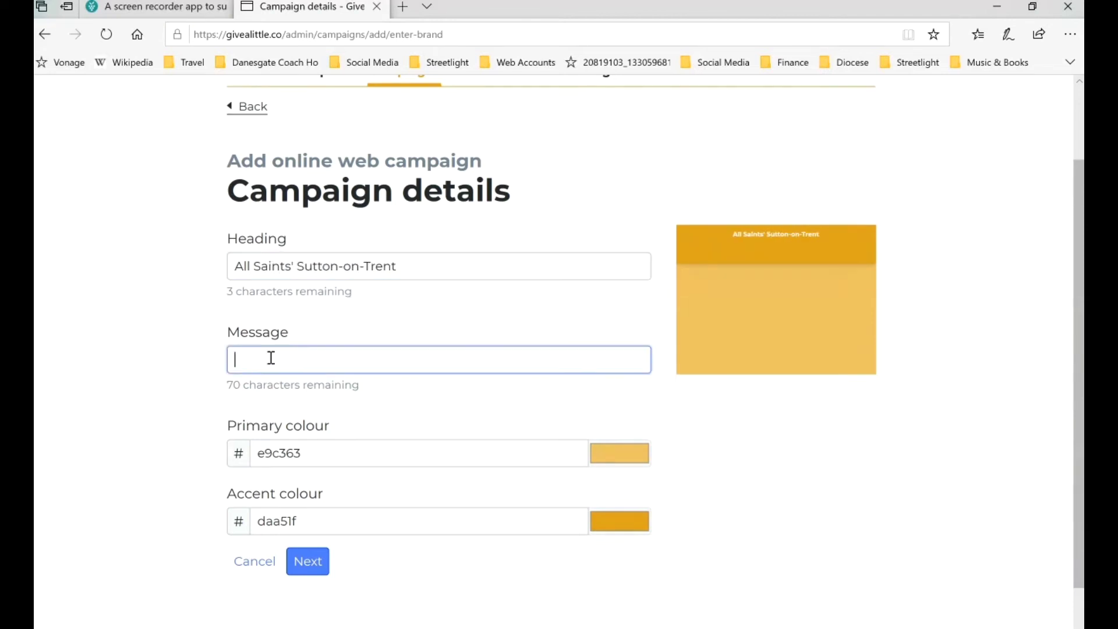
{"action": "type", "text": "Funding for our "}
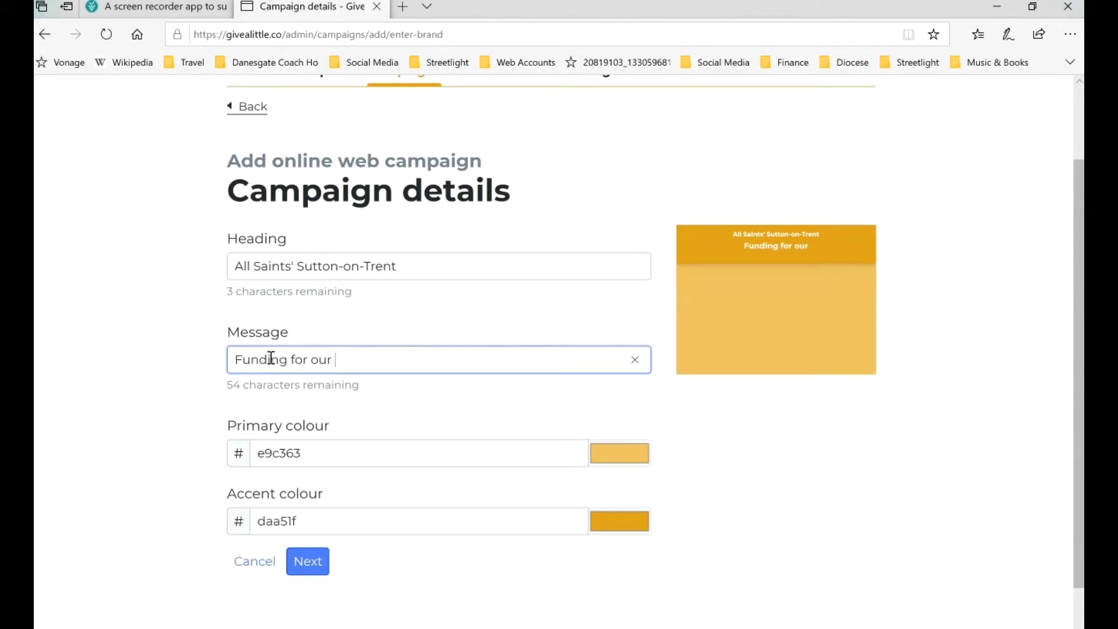
{"action": "type", "text": "ongoi"}
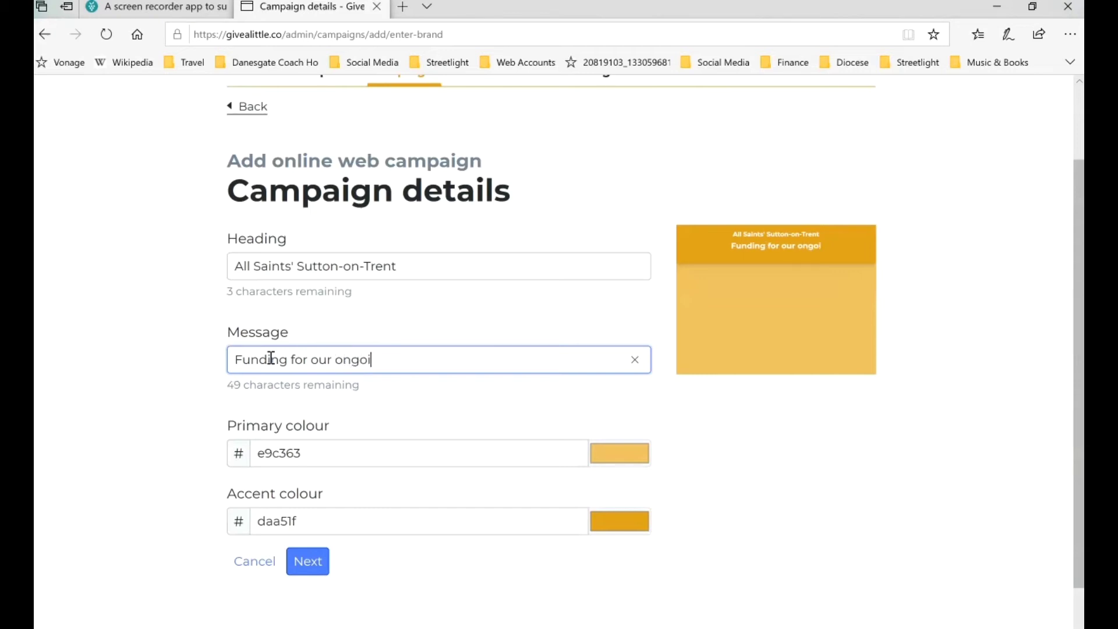
{"action": "type", "text": "ng Churc"}
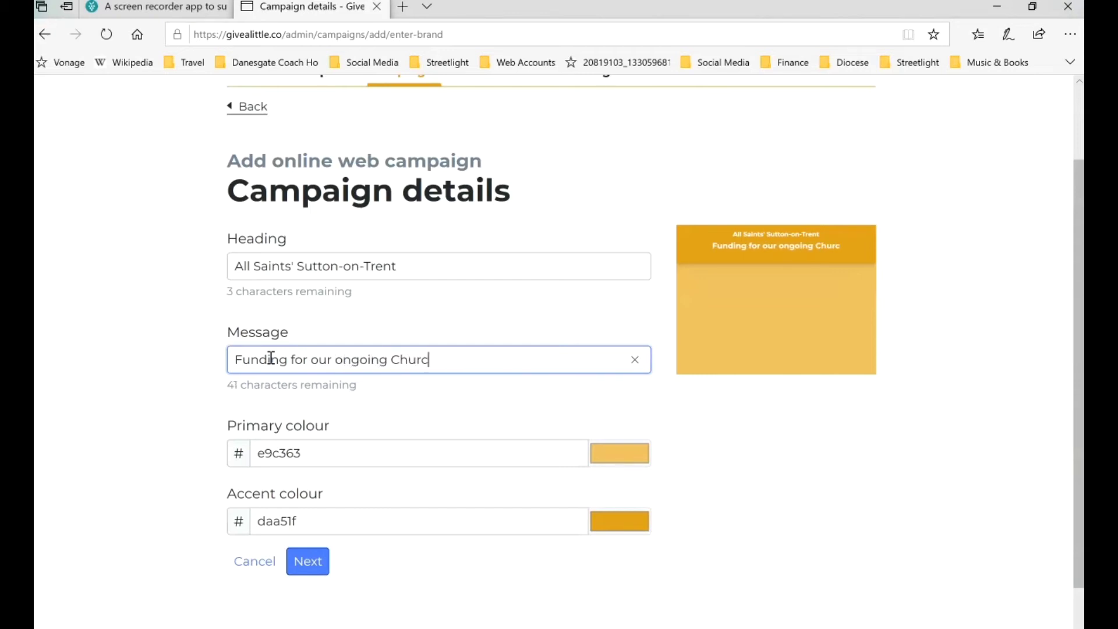
{"action": "type", "text": "h work"}
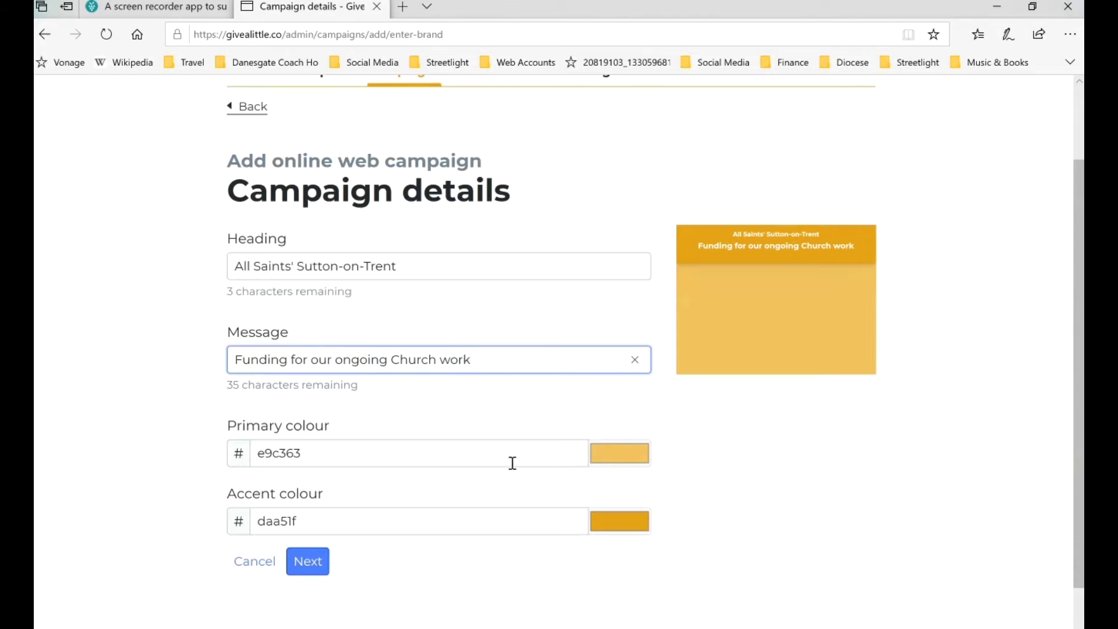
{"action": "left_click", "coordinate": [616, 461]}
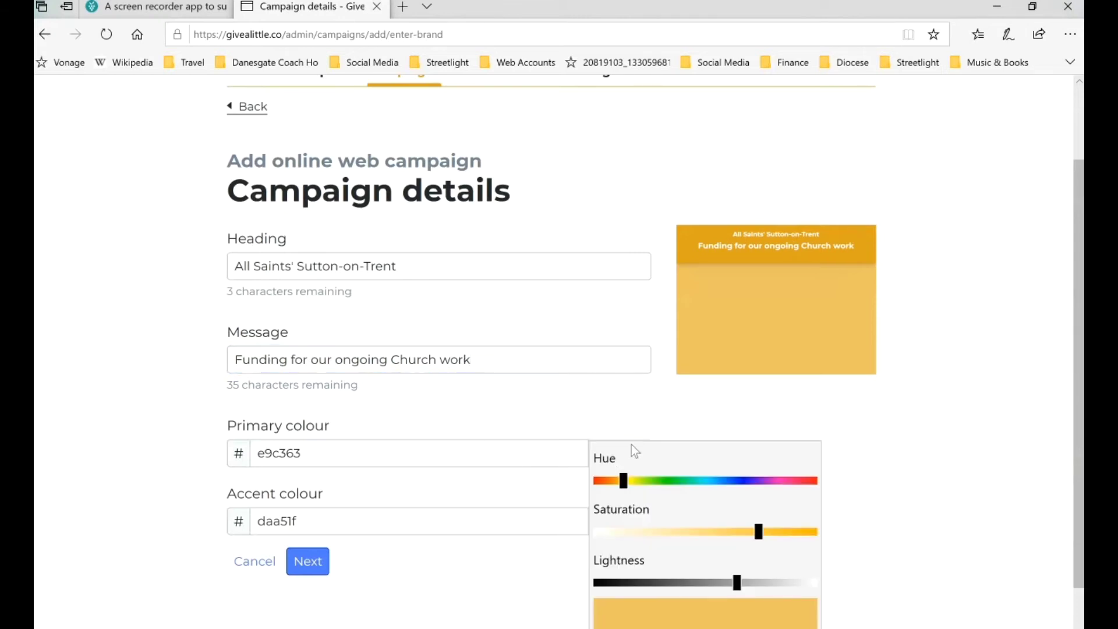
{"action": "left_click", "coordinate": [737, 404]}
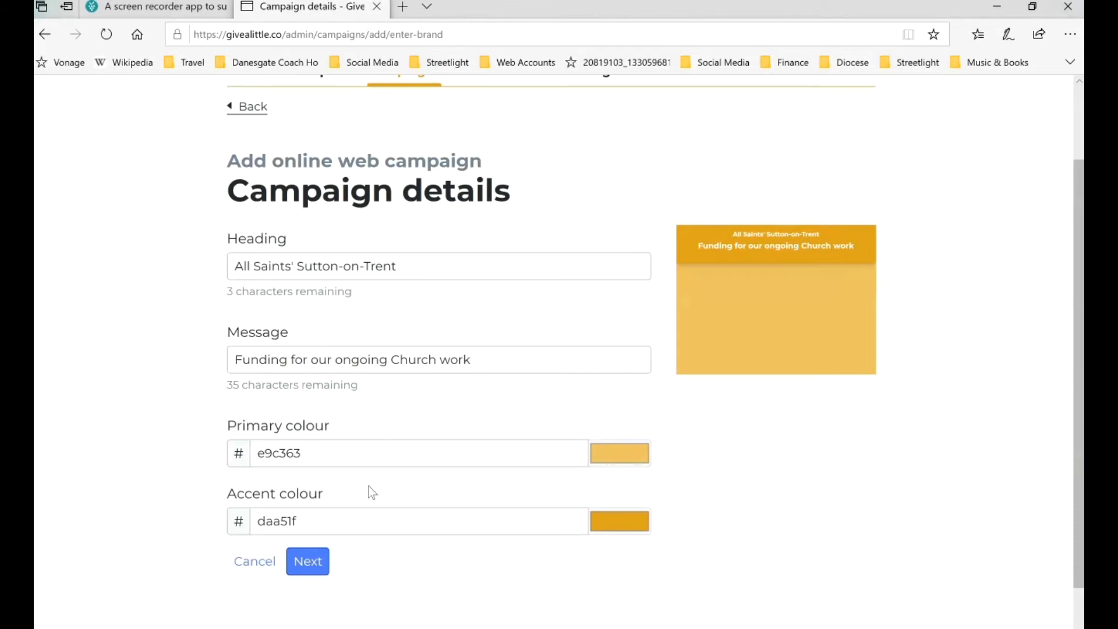
{"action": "left_click", "coordinate": [313, 565]}
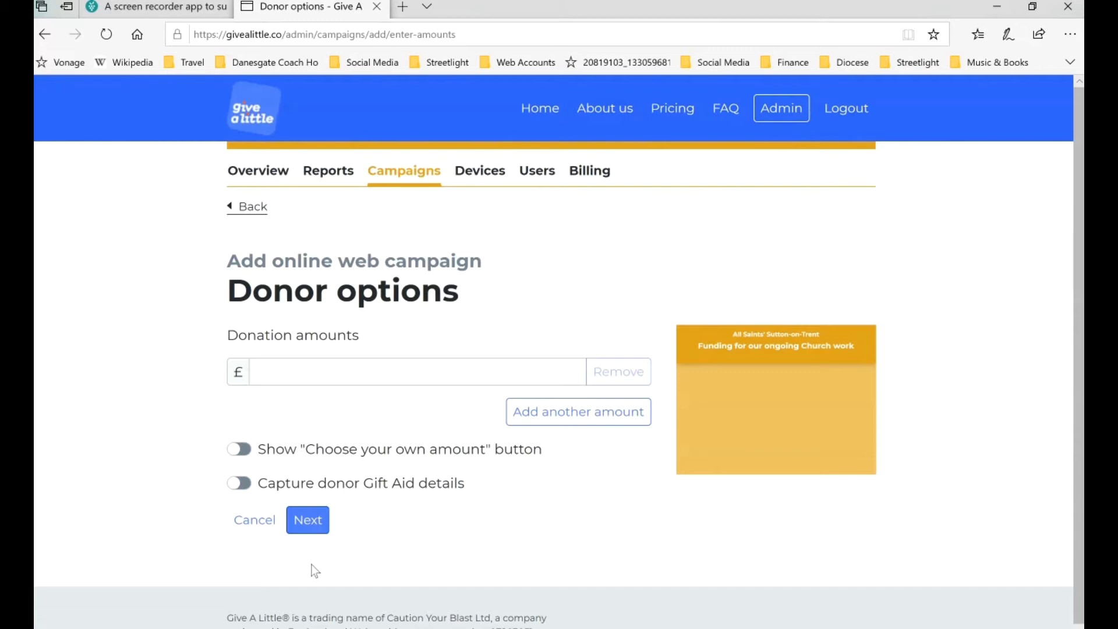
Offer fixed donation amounts of £5, £10, £20 and £50
{"action": "left_click", "coordinate": [301, 377]}
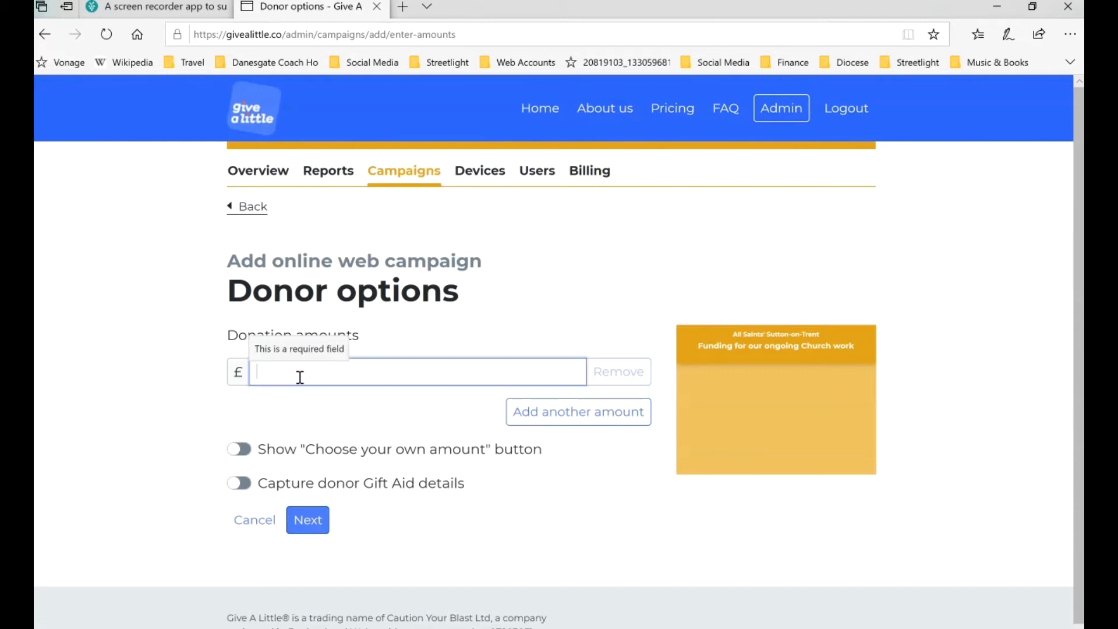
{"action": "type", "text": "5"}
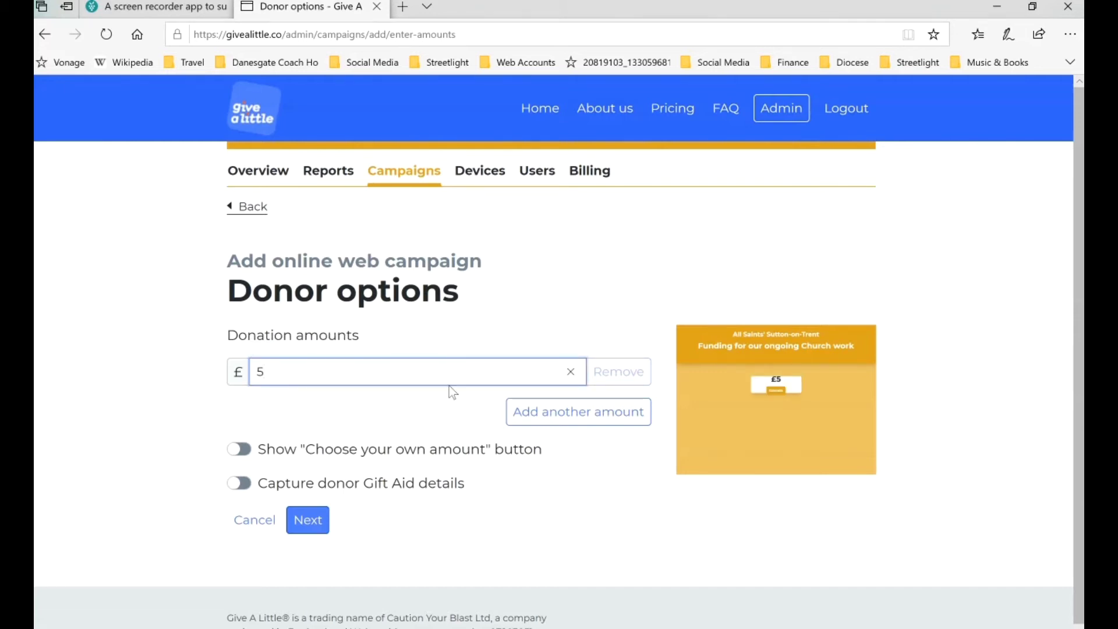
{"action": "left_click", "coordinate": [543, 409]}
{"action": "left_click", "coordinate": [406, 412]}
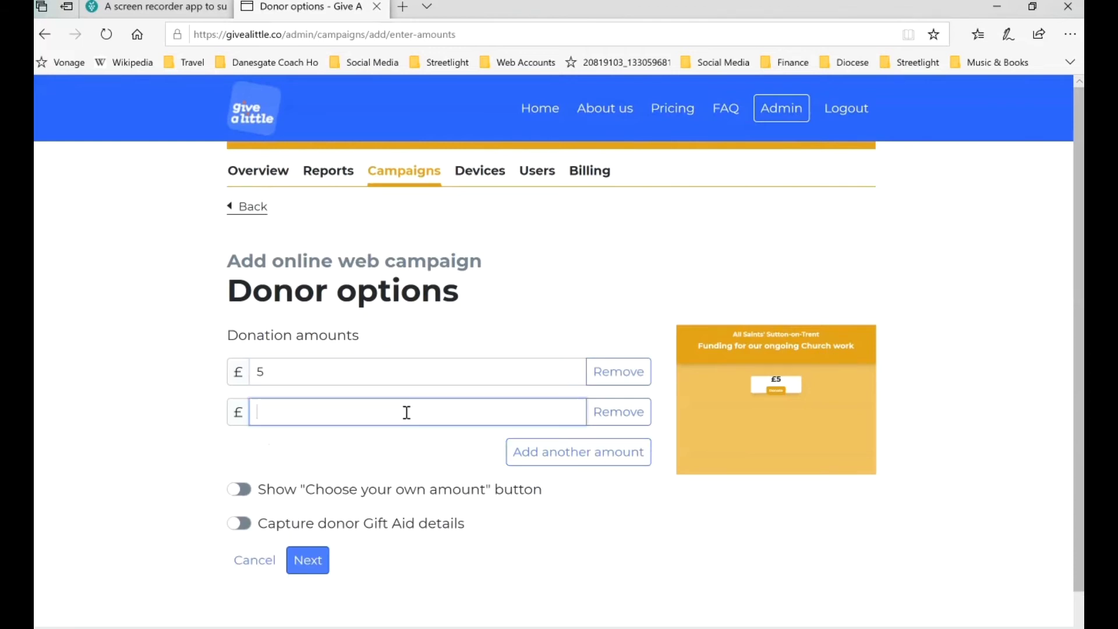
{"action": "type", "text": "1"}
{"action": "key", "text": "BackSpace"}
{"action": "type", "text": "10"}
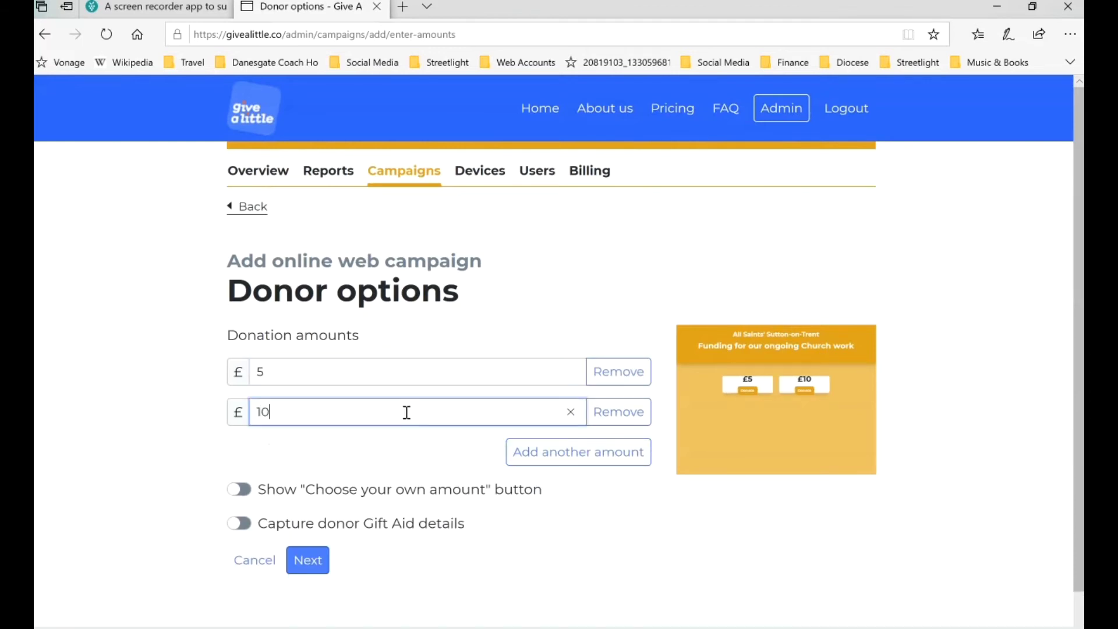
{"action": "left_click", "coordinate": [508, 452]}
{"action": "left_click", "coordinate": [353, 451]}
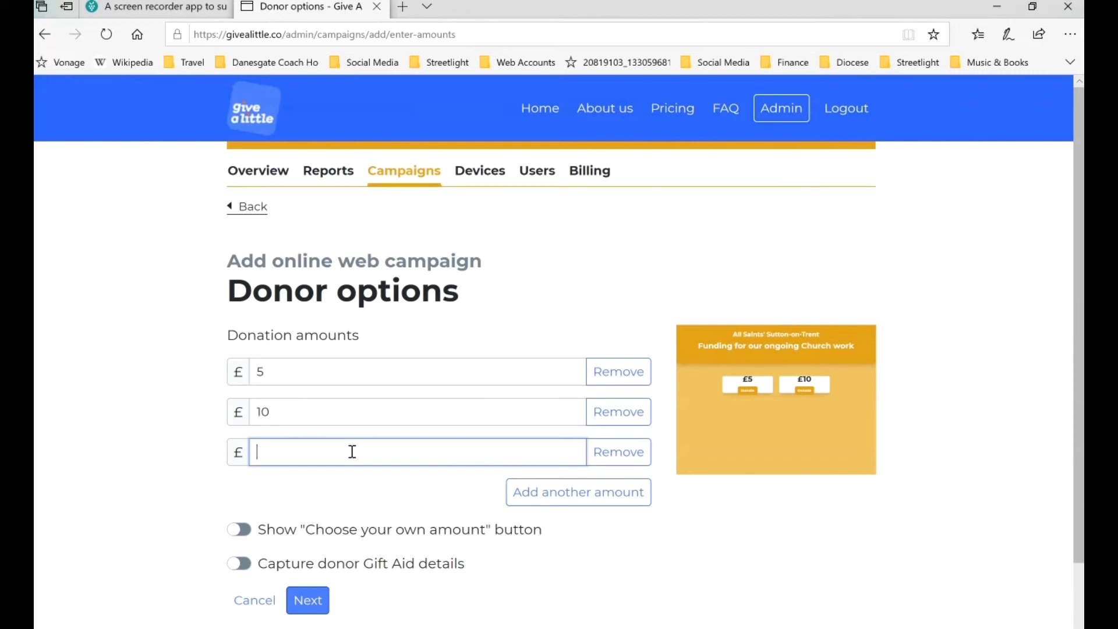
{"action": "type", "text": "20"}
{"action": "left_click", "coordinate": [544, 493]}
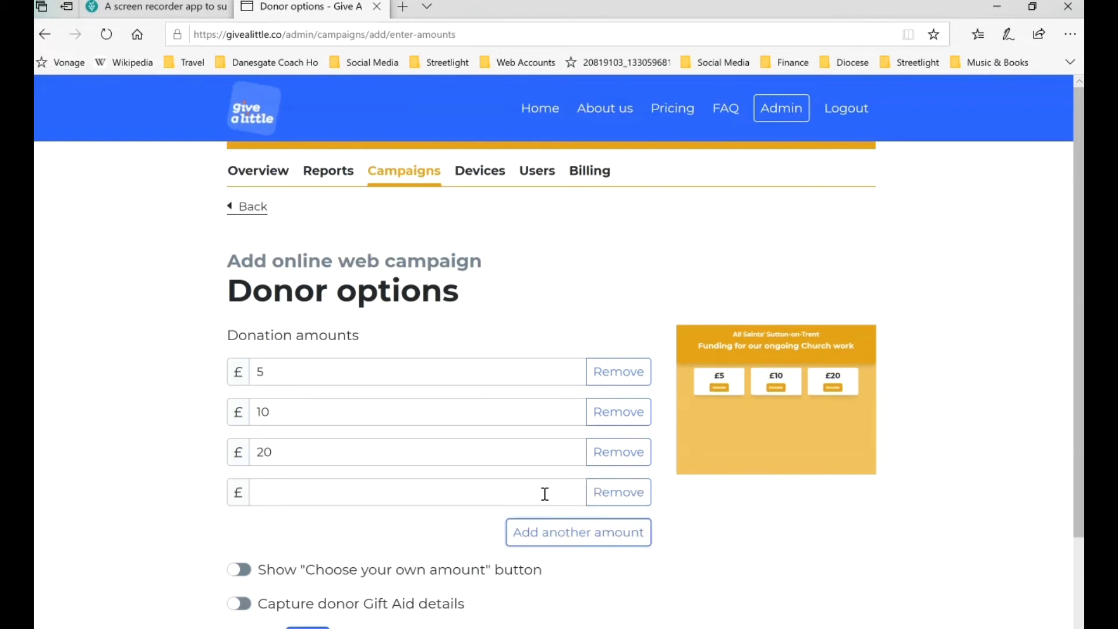
{"action": "left_click", "coordinate": [467, 493]}
{"action": "type", "text": "5"}
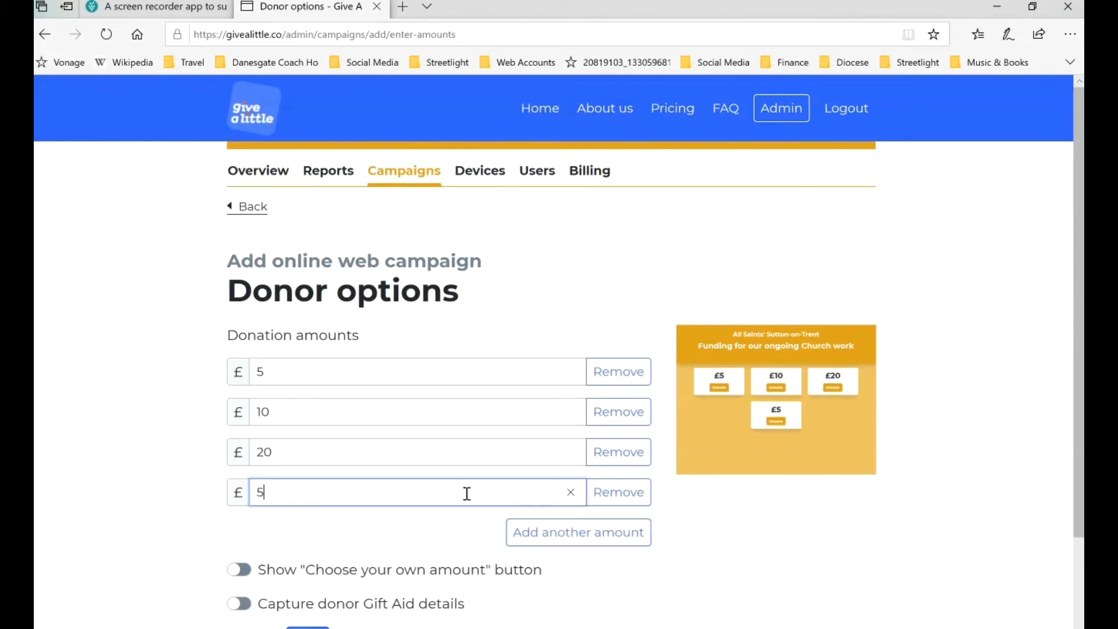
{"action": "type", "text": "0"}
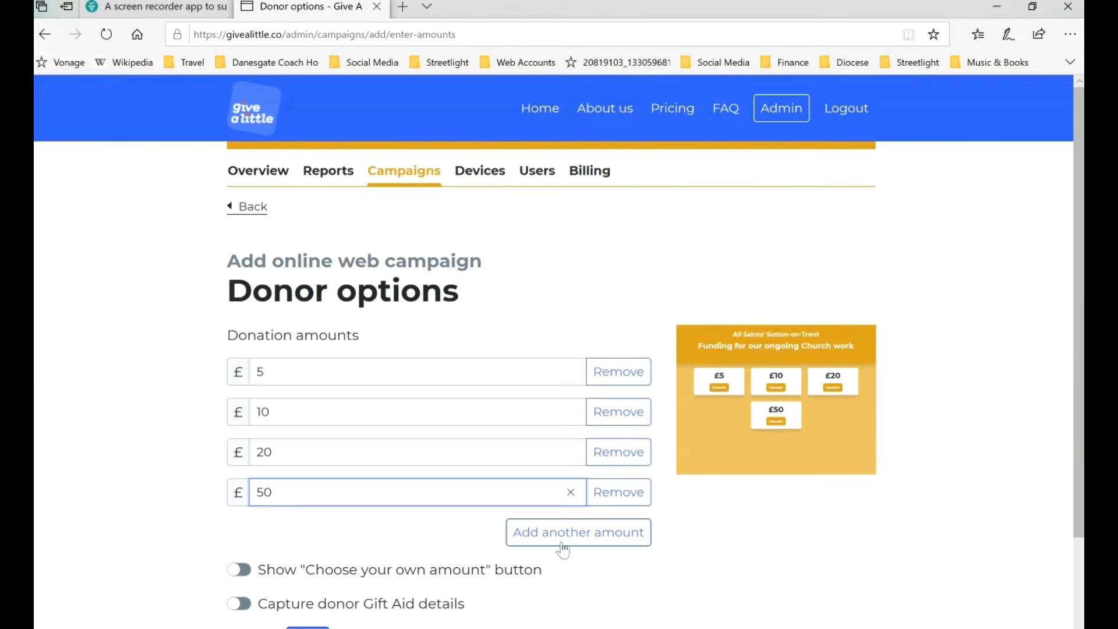
{"action": "left_click", "coordinate": [447, 531]}
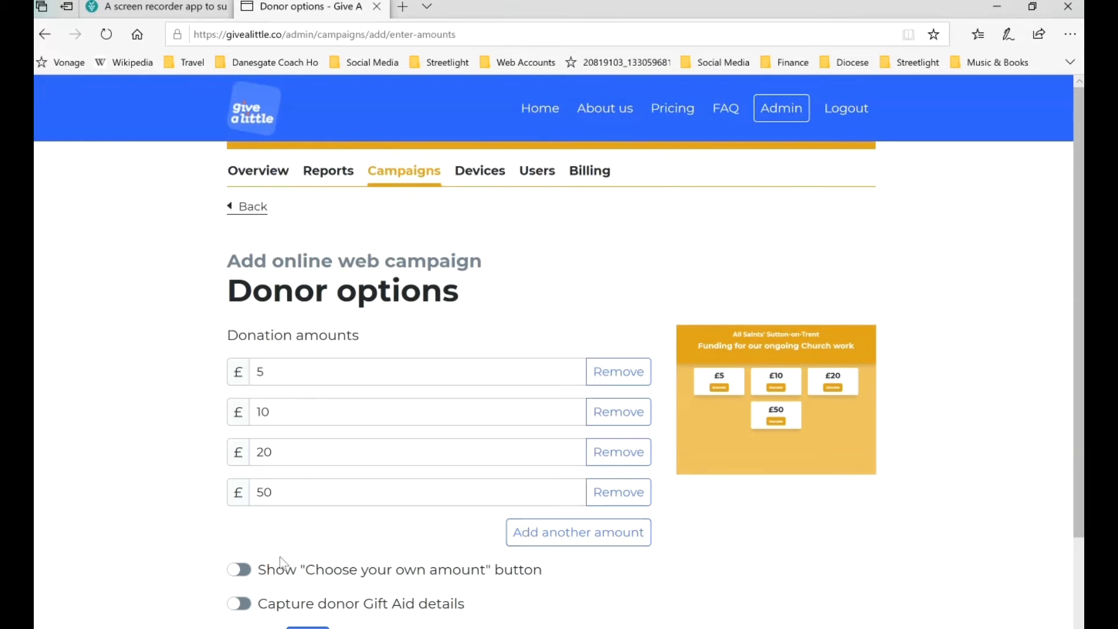
Let donors choose their own amount and capture their Gift Aid details
{"action": "left_click", "coordinate": [240, 570]}
{"action": "scroll", "coordinate": [994, 497], "scroll_direction": "down", "scroll_amount": 2}
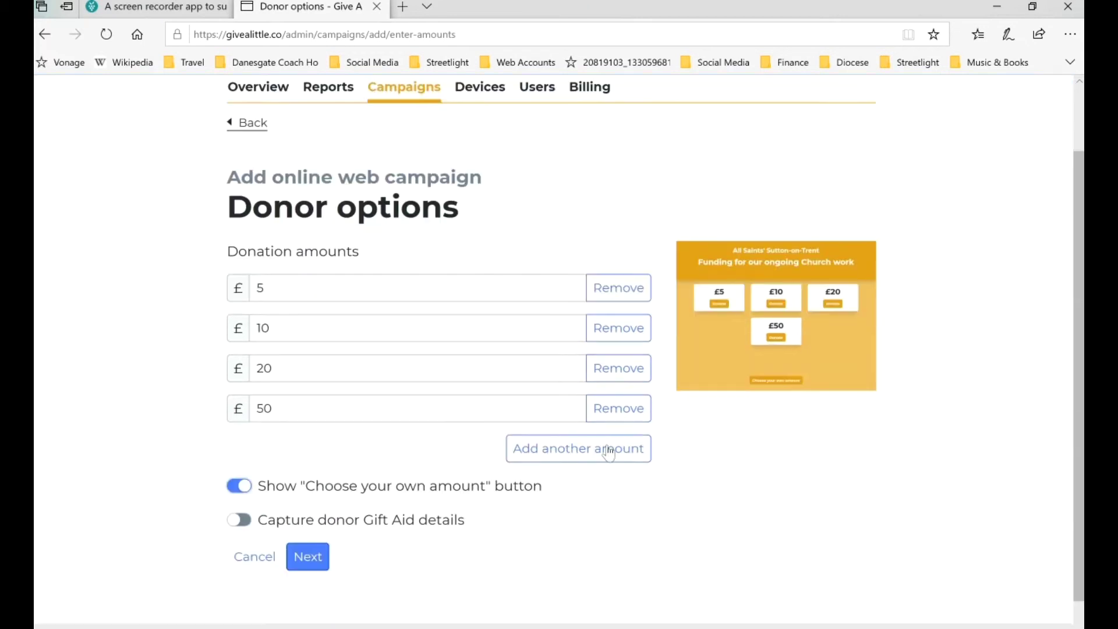
{"action": "left_click", "coordinate": [239, 521]}
{"action": "left_click", "coordinate": [315, 560]}
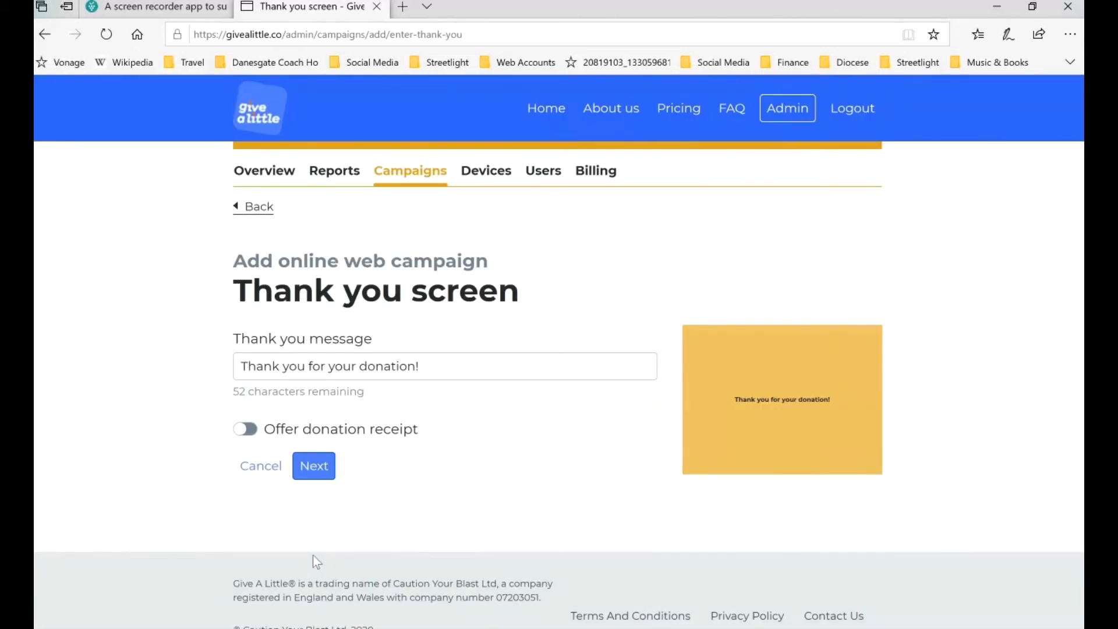
Turn on donation receipts and save the campaign named 'All Saints' Sutton-on-Trent'
{"action": "left_click", "coordinate": [247, 431]}
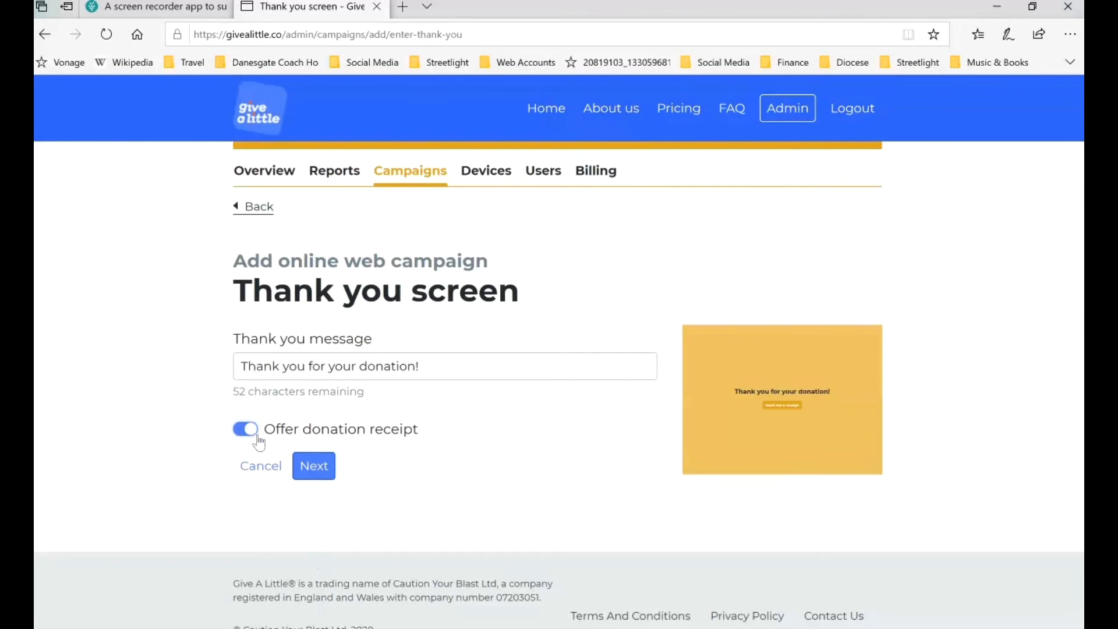
{"action": "left_click", "coordinate": [314, 465]}
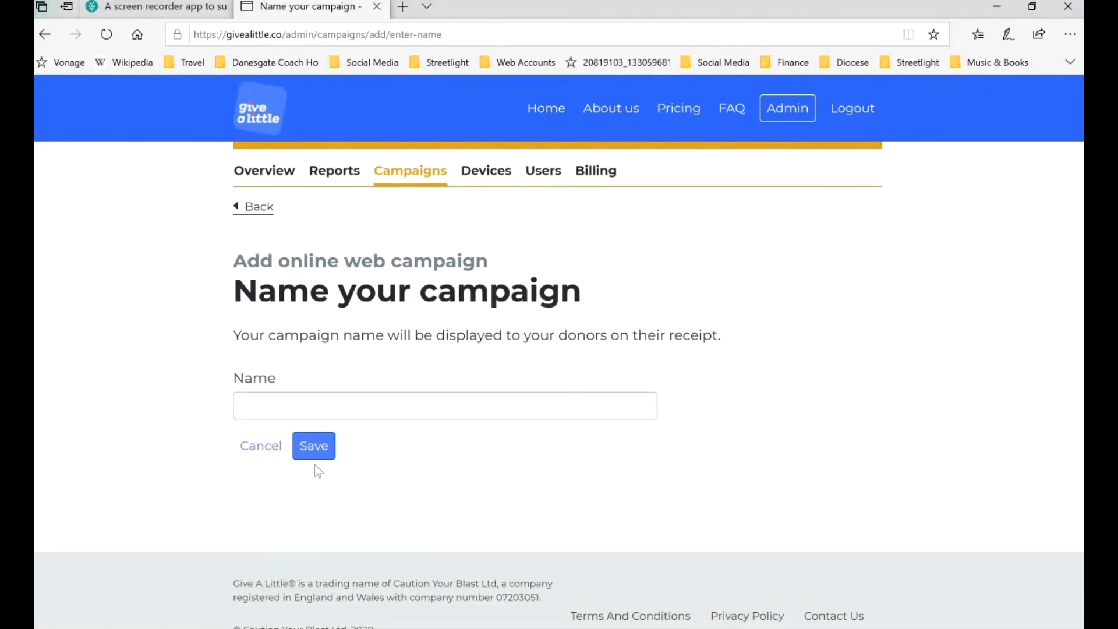
{"action": "left_click", "coordinate": [282, 406]}
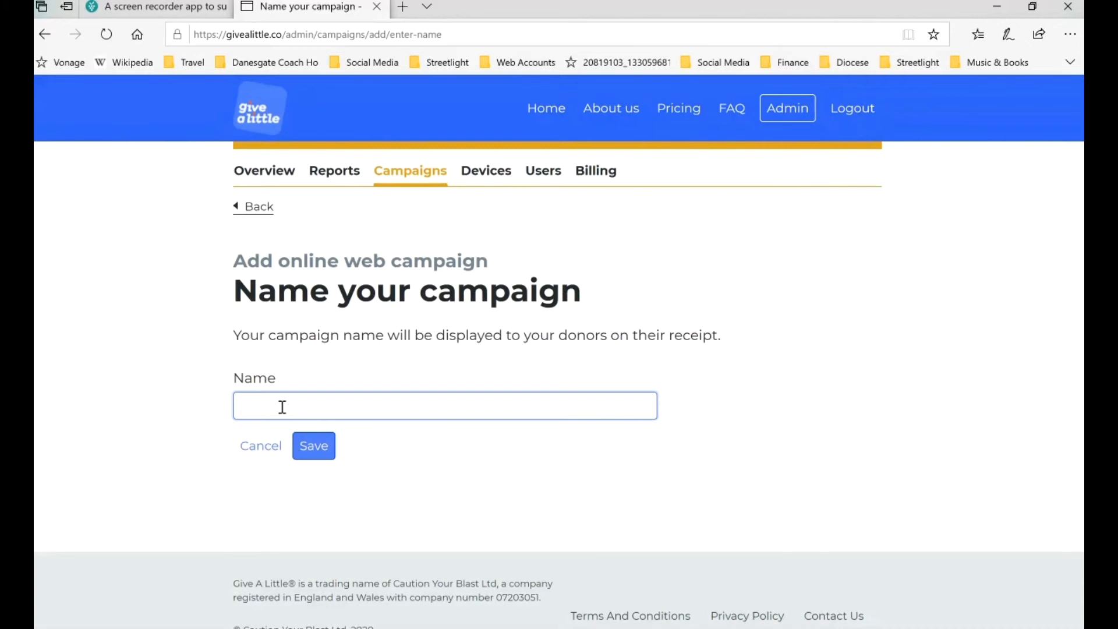
{"action": "type", "text": "All Saints' Sutton-on-Trent"}
{"action": "left_click", "coordinate": [314, 452]}
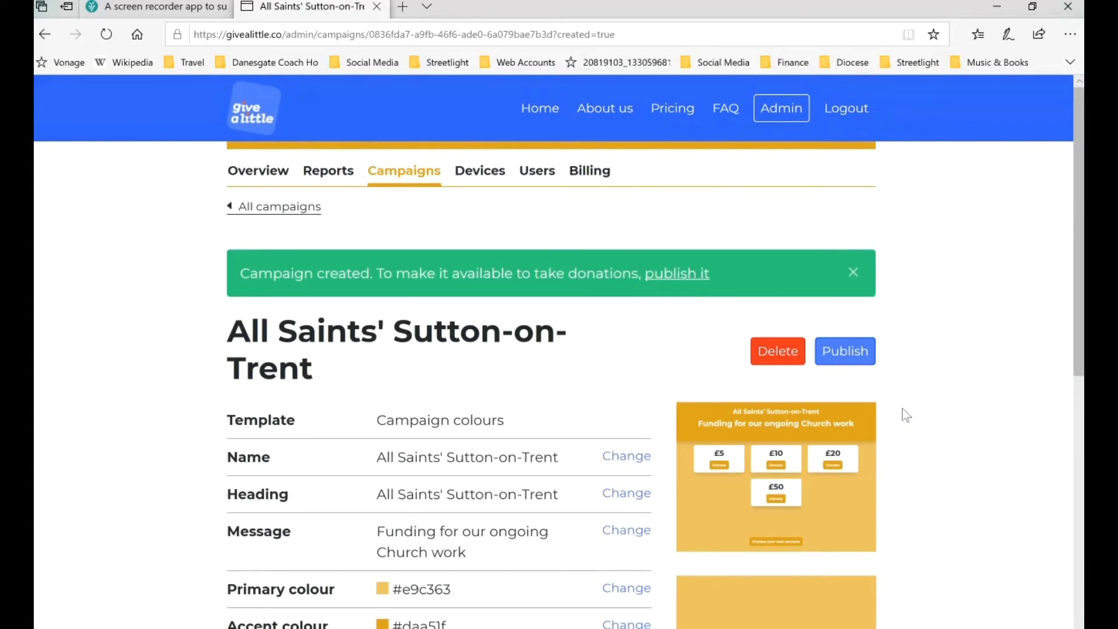
Publish the All Saints' Sutton-on-Trent campaign and confirm with 'Yes, I'm sure'
{"action": "scroll", "coordinate": [903, 413], "scroll_direction": "down", "scroll_amount": 6}
{"action": "scroll", "coordinate": [903, 413], "scroll_direction": "down", "scroll_amount": 3}
{"action": "scroll", "coordinate": [904, 414], "scroll_direction": "up", "scroll_amount": 8}
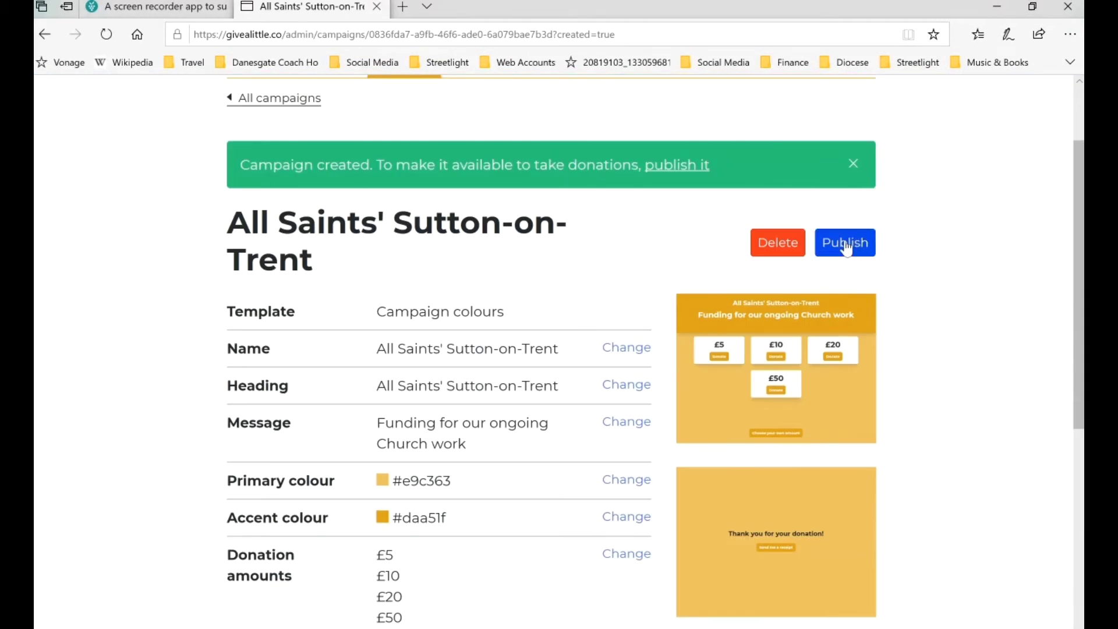
{"action": "left_click", "coordinate": [847, 244]}
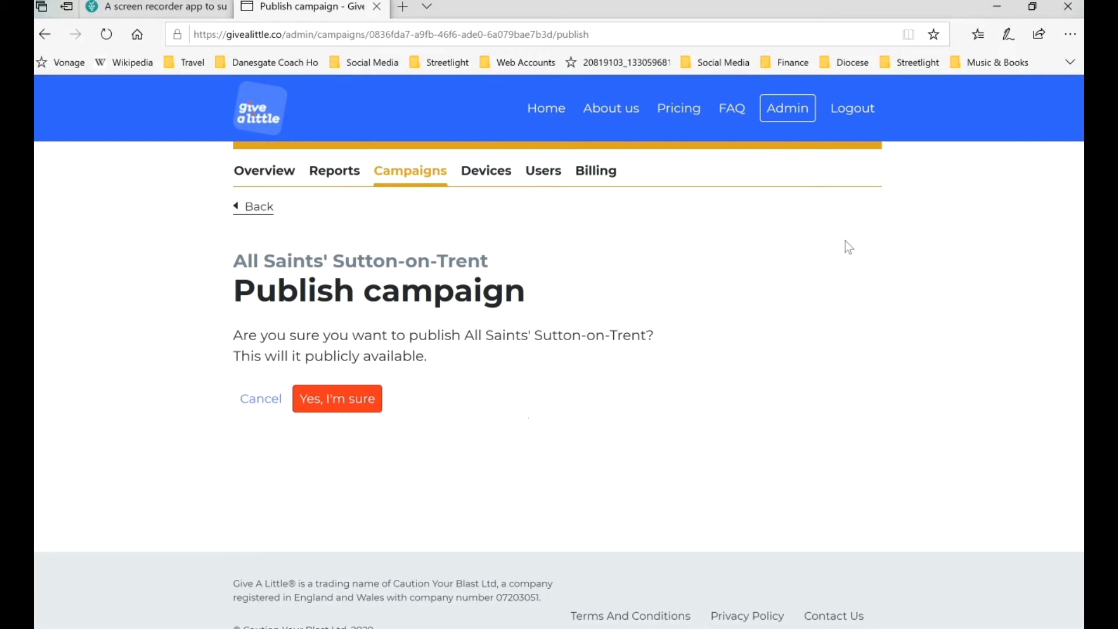
{"action": "left_click", "coordinate": [365, 397]}
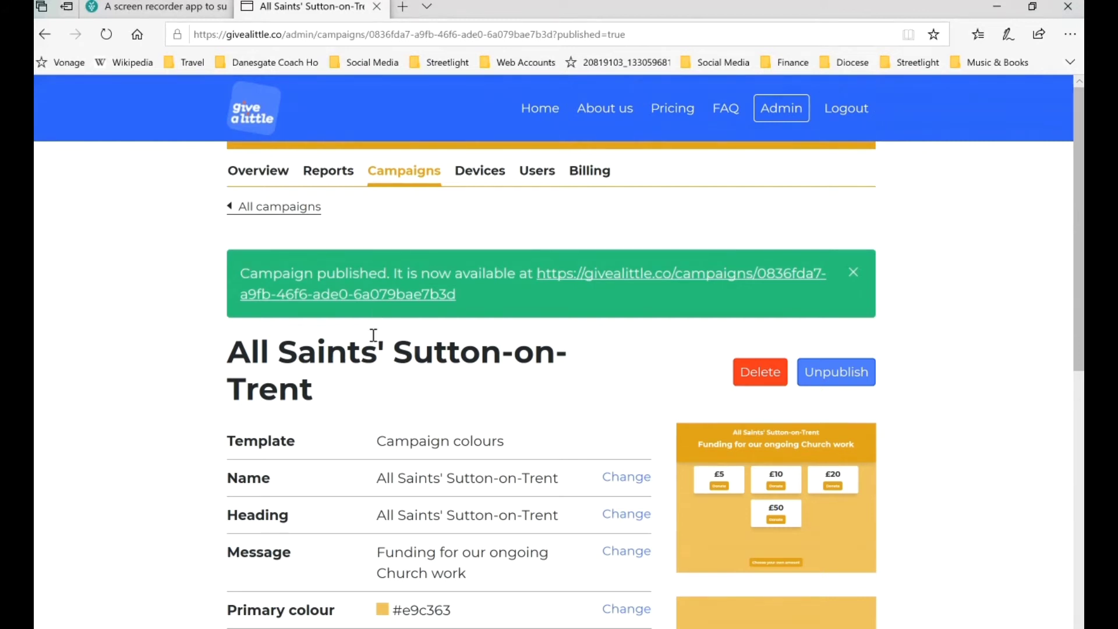
Open the live donation page in a new tab, try 'Choose your own amount', then return to admin
{"action": "right_click", "coordinate": [585, 284]}
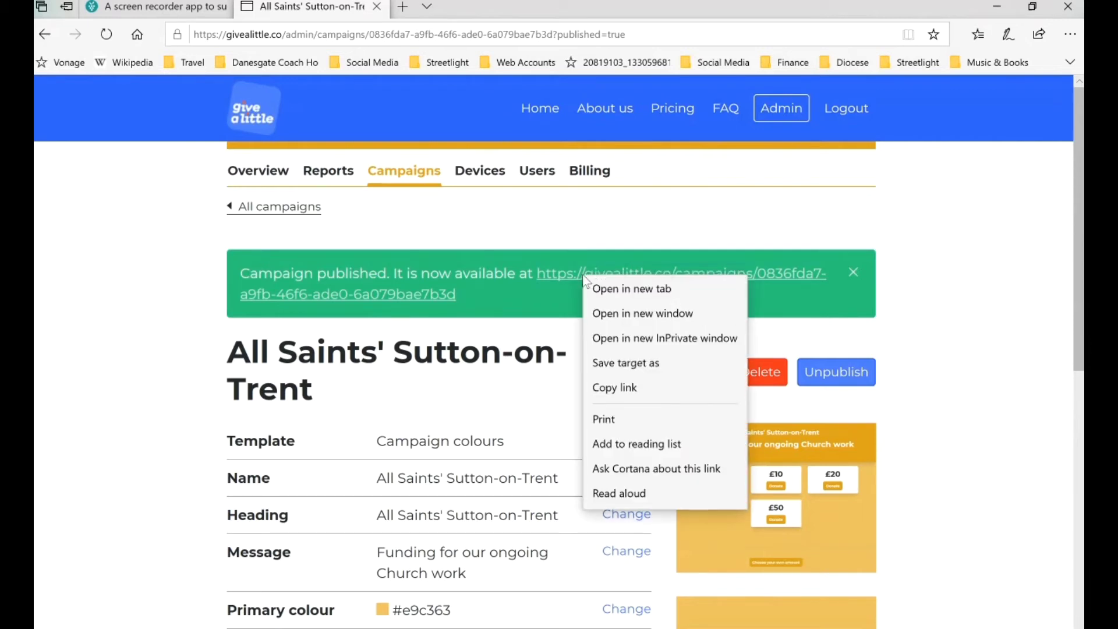
{"action": "left_click", "coordinate": [612, 286]}
{"action": "left_click", "coordinate": [489, 10]}
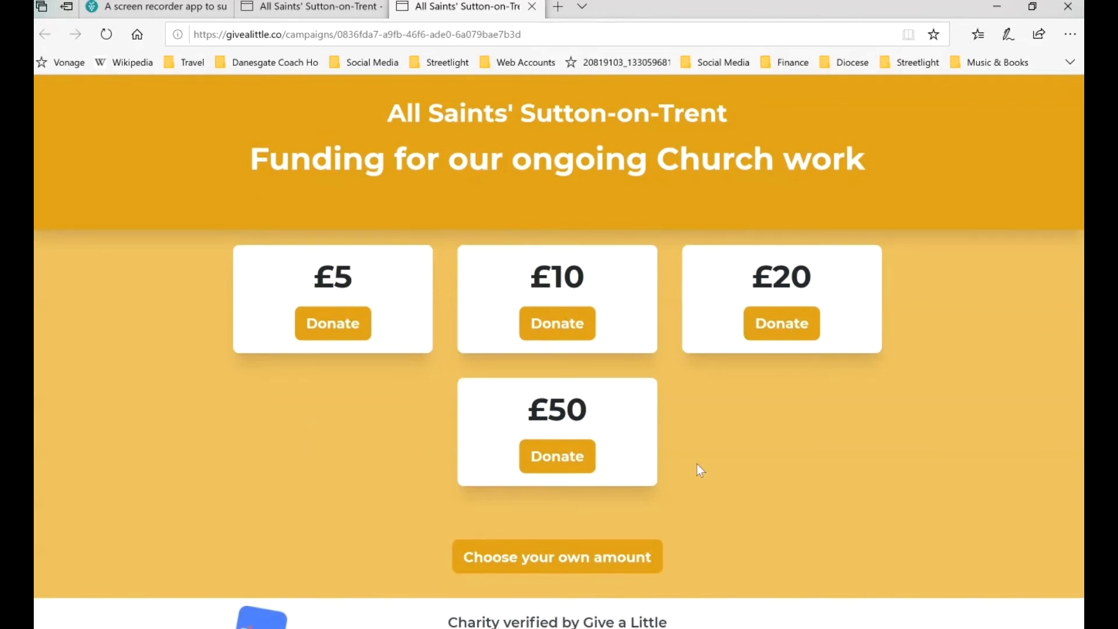
{"action": "left_click", "coordinate": [591, 563]}
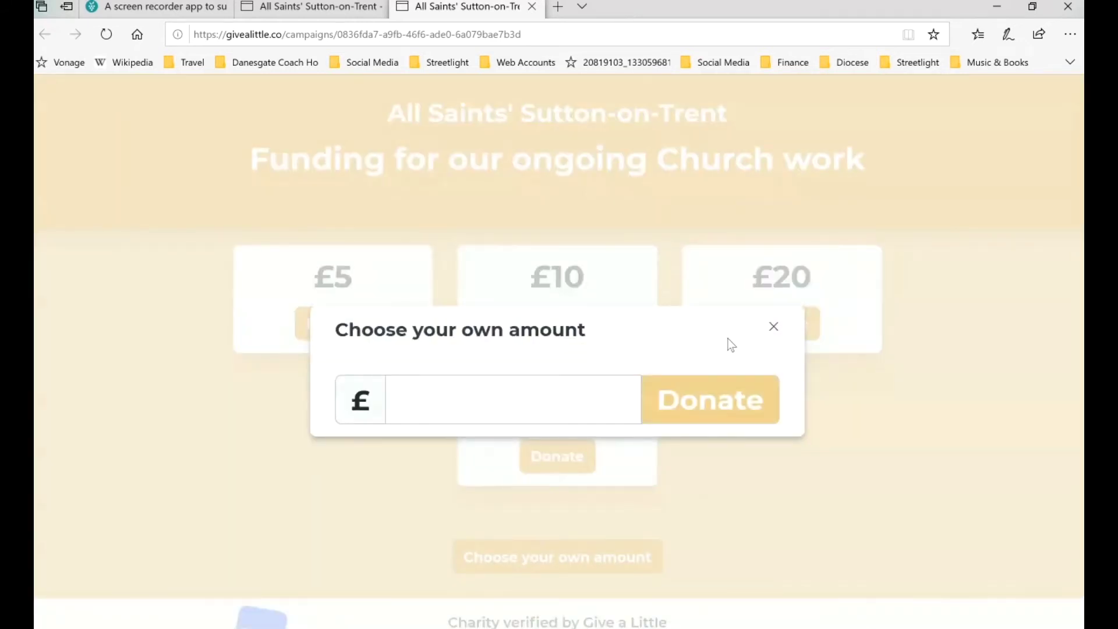
{"action": "left_click", "coordinate": [774, 327]}
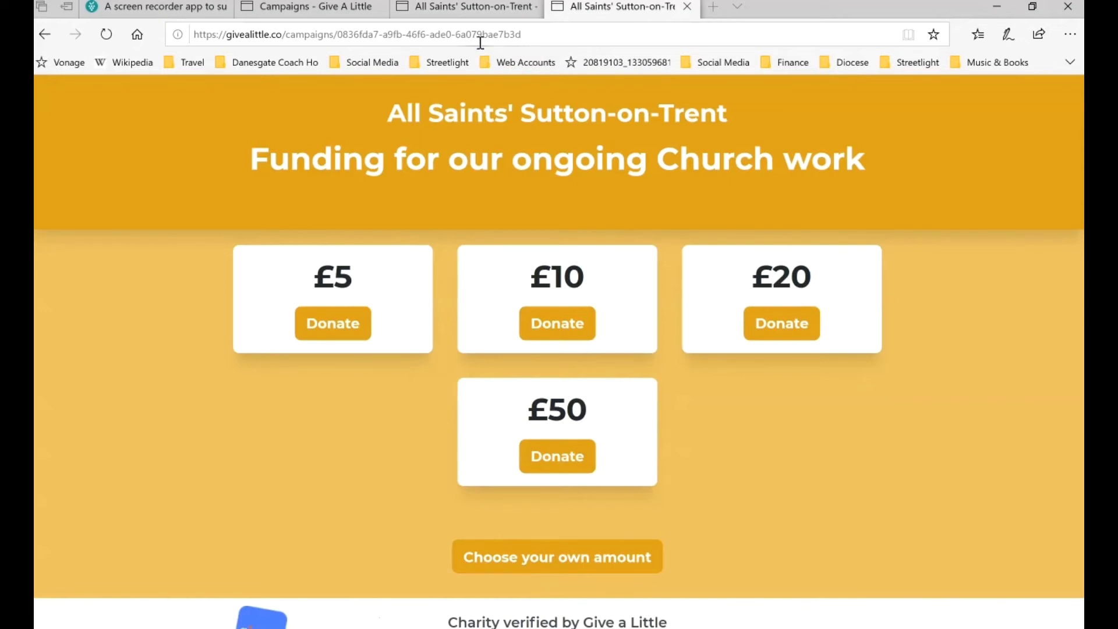
{"action": "left_click", "coordinate": [470, 10]}
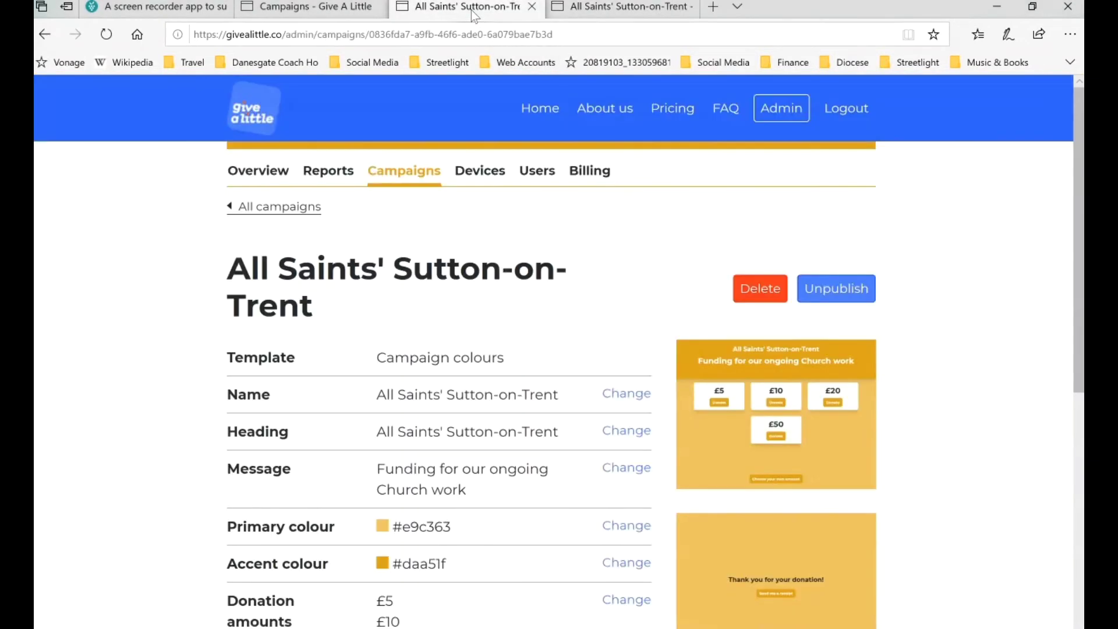
Return to All campaigns and start adding another campaign
{"action": "scroll", "coordinate": [168, 428], "scroll_direction": "down", "scroll_amount": 10}
{"action": "scroll", "coordinate": [169, 428], "scroll_direction": "up", "scroll_amount": 10}
{"action": "left_click", "coordinate": [279, 207]}
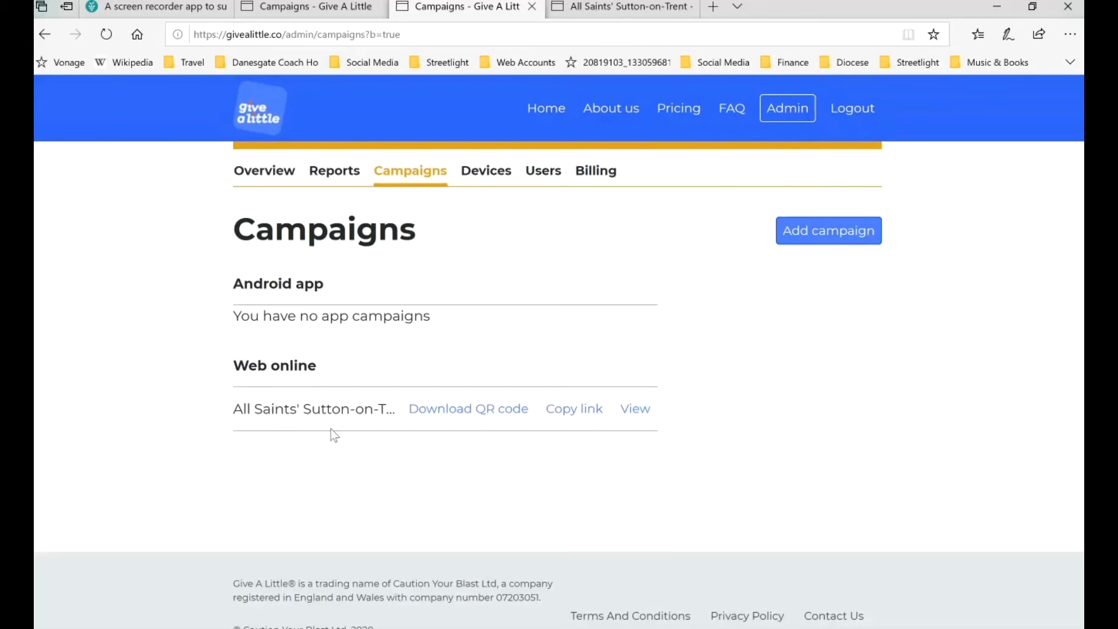
{"action": "left_click", "coordinate": [826, 237]}
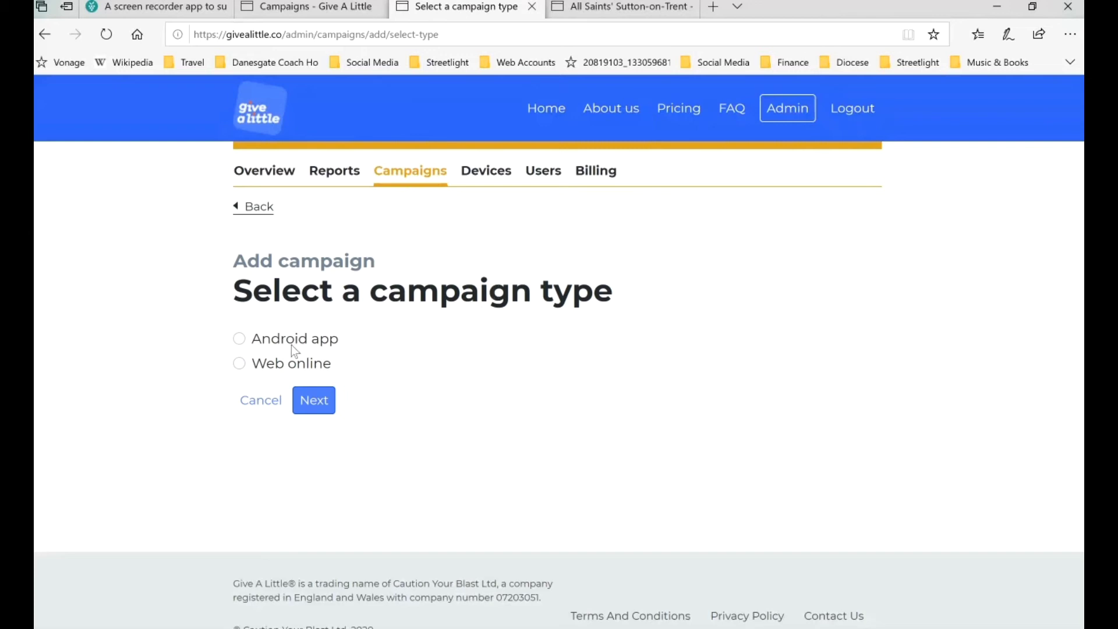
Start a Web online campaign using the Campaign colours layout
{"action": "left_click", "coordinate": [240, 364]}
{"action": "left_click", "coordinate": [314, 400]}
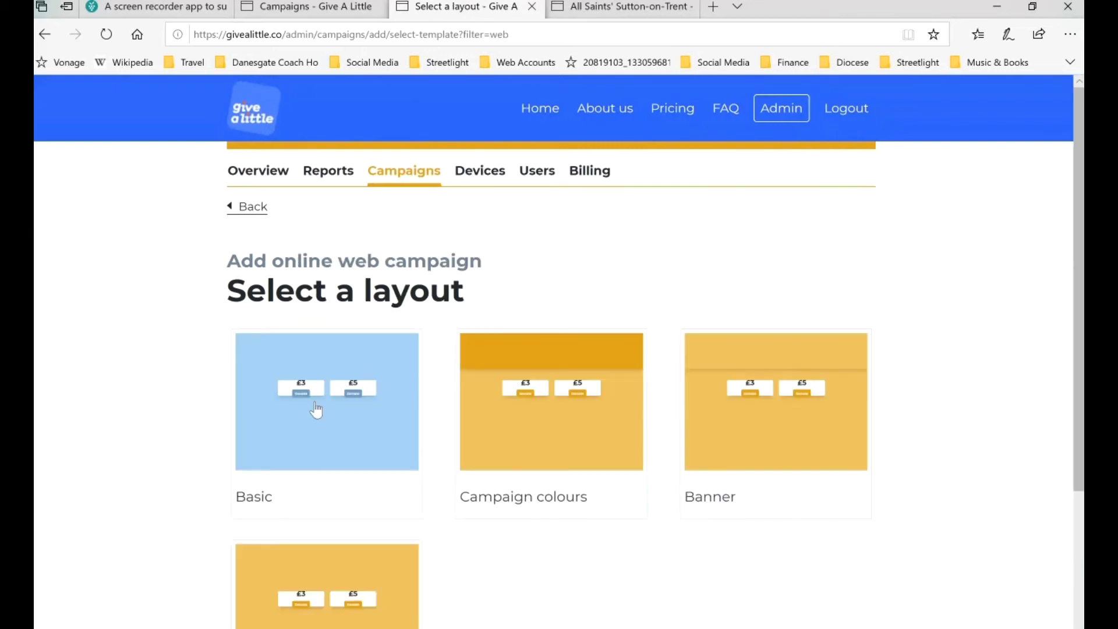
{"action": "left_click", "coordinate": [554, 440]}
{"action": "scroll", "coordinate": [145, 417], "scroll_direction": "down", "scroll_amount": 2}
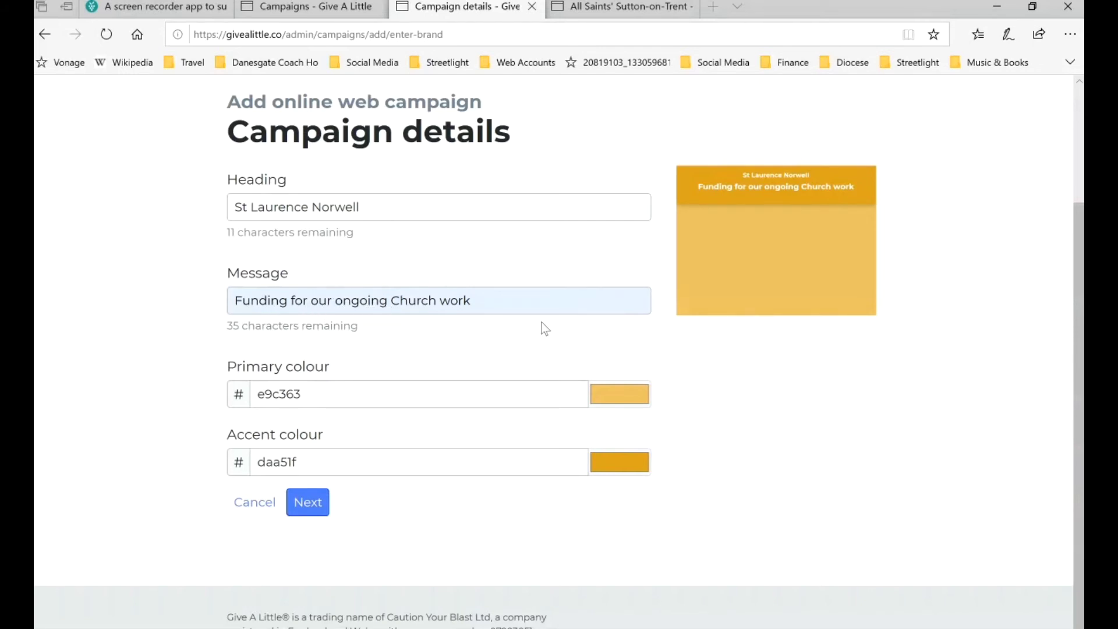
{"action": "left_click", "coordinate": [622, 400]}
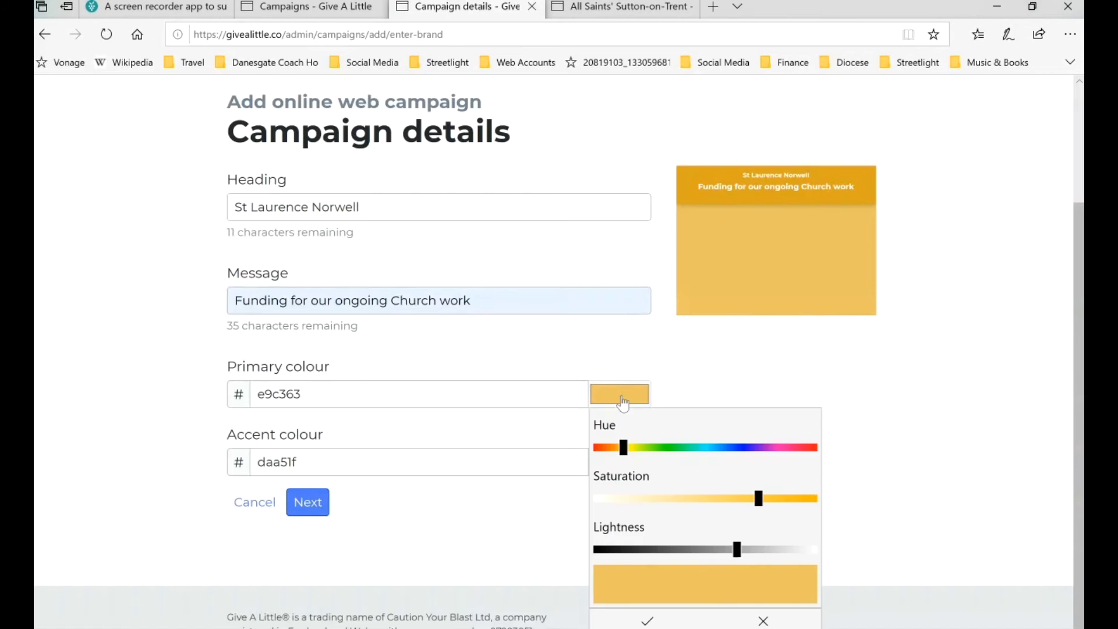
Make the primary and accent colours blue and accept the £5–£50 donor options with Gift Aid
{"action": "left_click", "coordinate": [742, 448]}
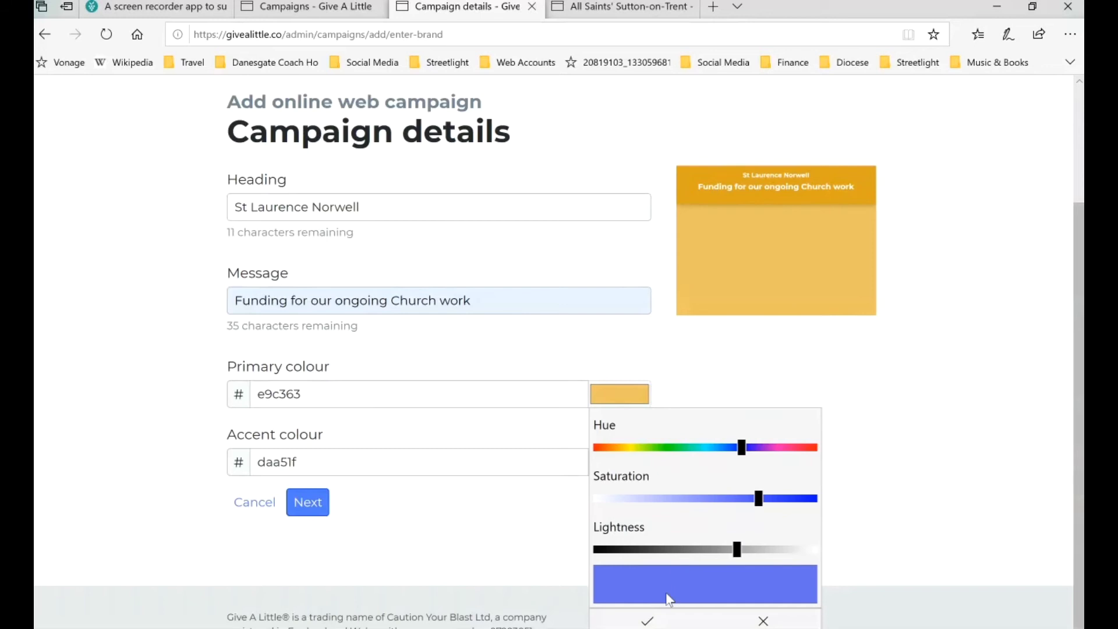
{"action": "left_click", "coordinate": [649, 622]}
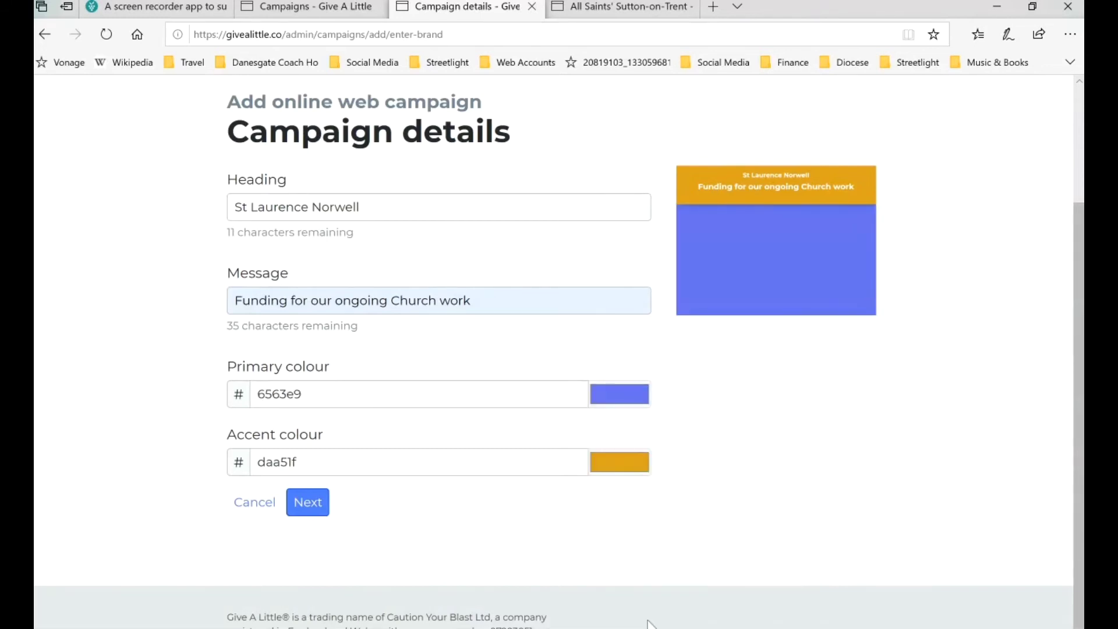
{"action": "left_click", "coordinate": [622, 464]}
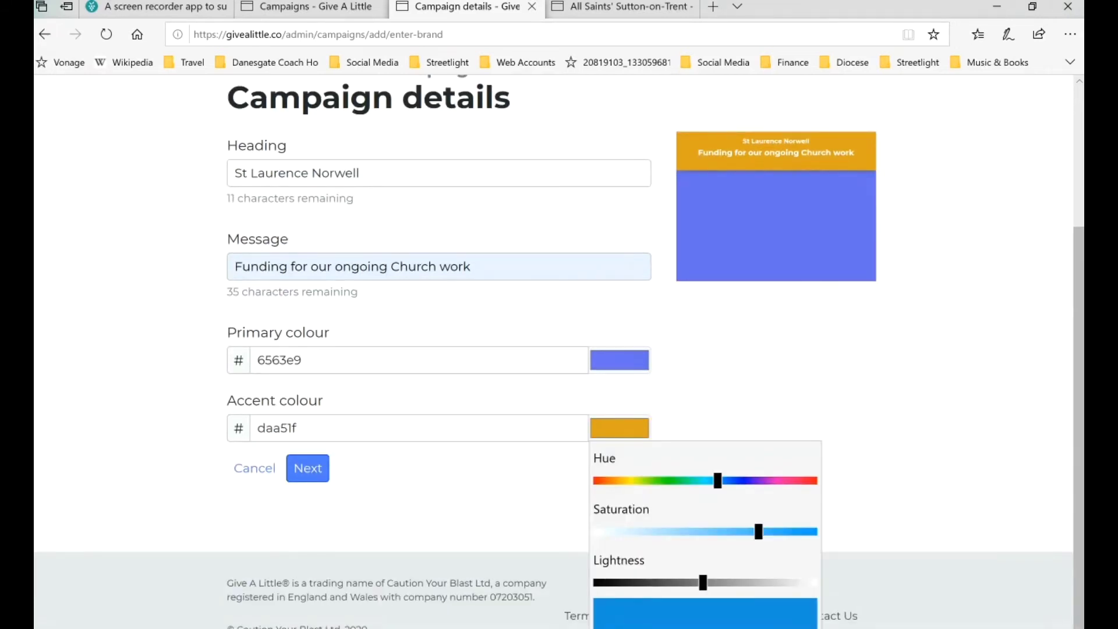
{"action": "key", "text": "Return"}
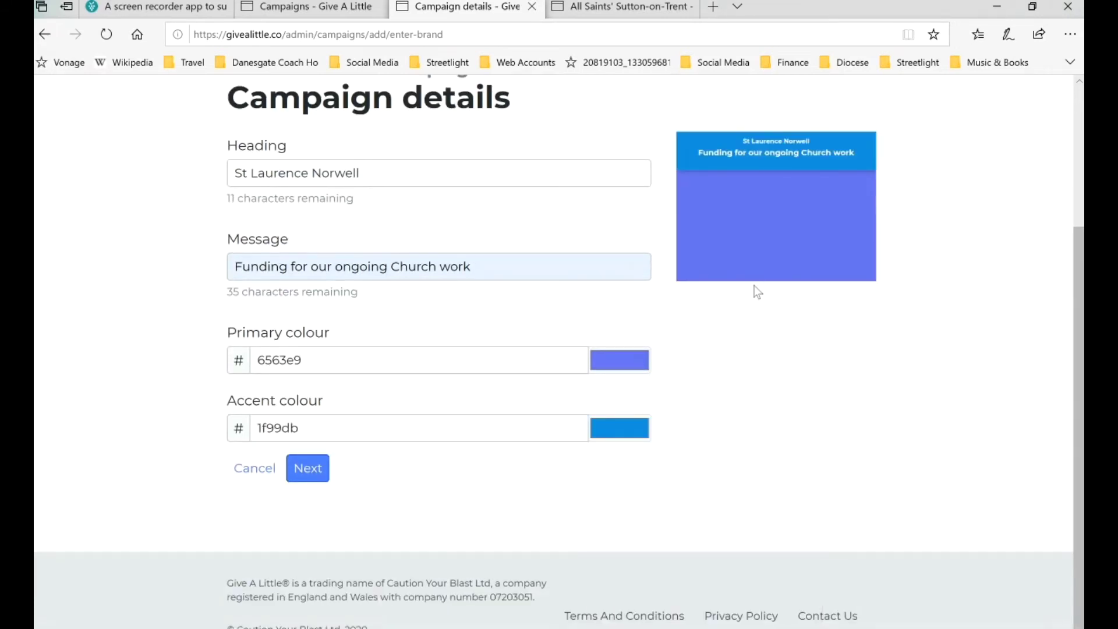
{"action": "left_click", "coordinate": [308, 468]}
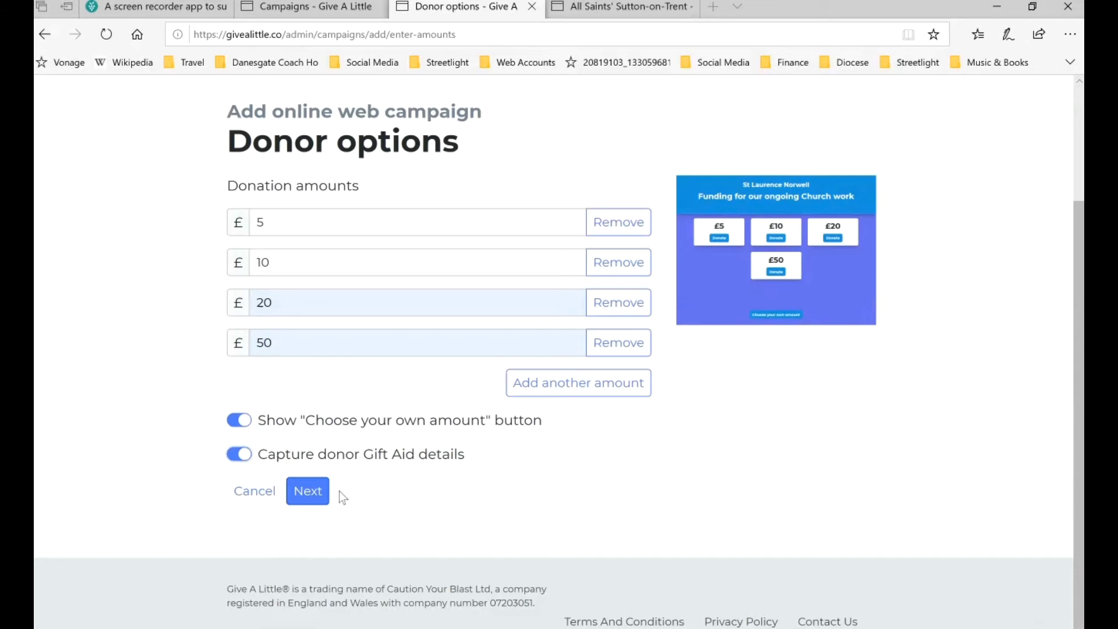
{"action": "left_click", "coordinate": [319, 494]}
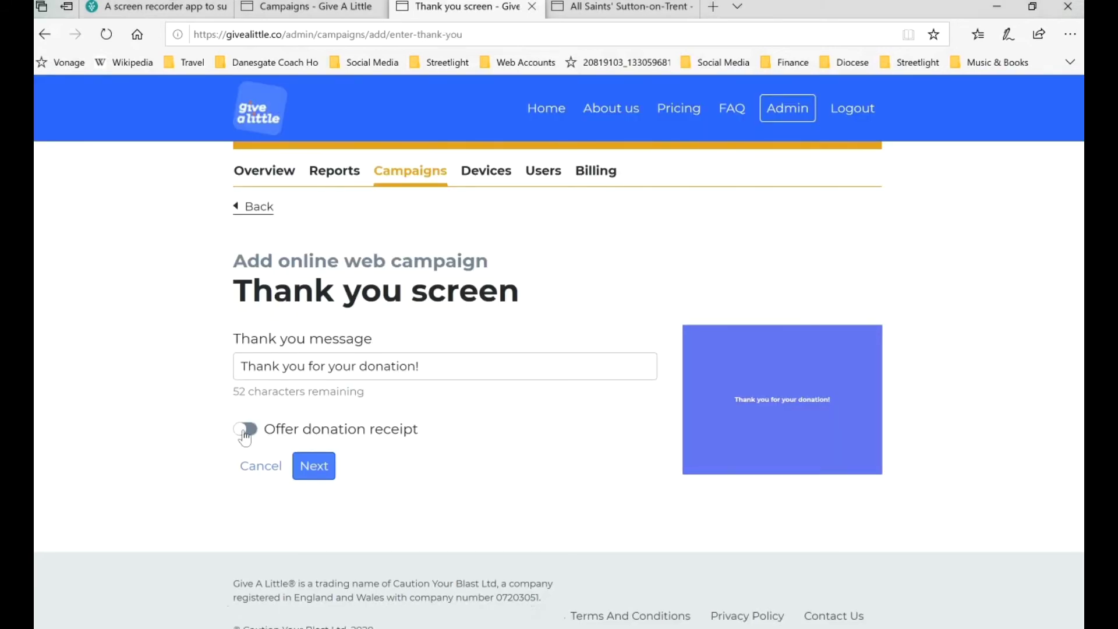
Turn on donation receipts and save the campaign as 'St Laurence Norwell'
{"action": "left_click", "coordinate": [244, 429]}
{"action": "left_click", "coordinate": [310, 466]}
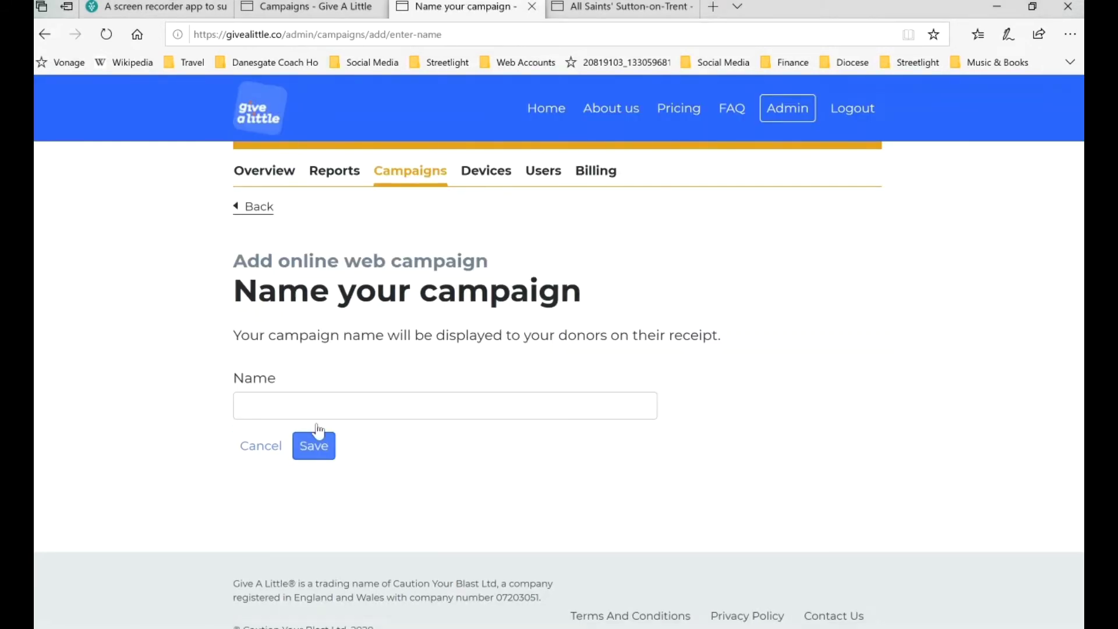
{"action": "left_click", "coordinate": [293, 404]}
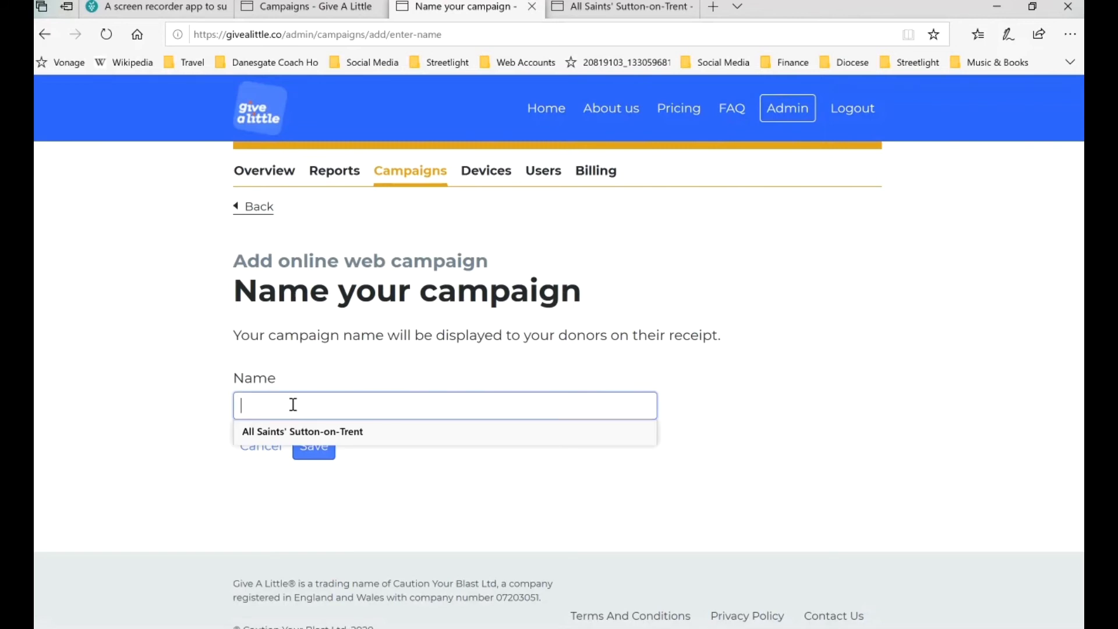
{"action": "type", "text": "St "}
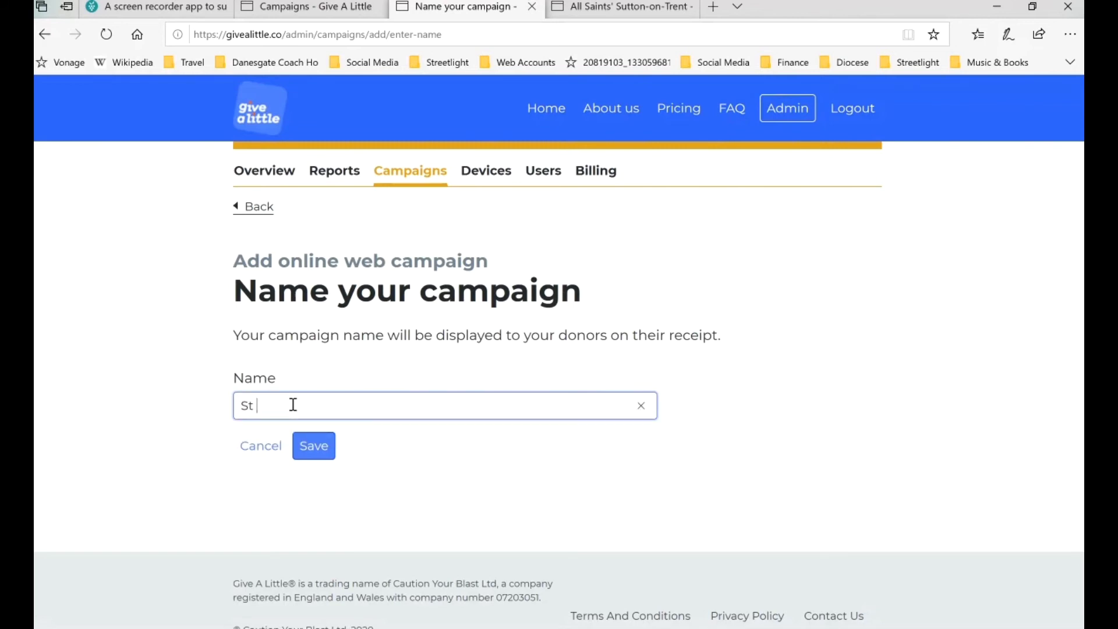
{"action": "type", "text": "Laurence Norwell"}
{"action": "left_click", "coordinate": [314, 446]}
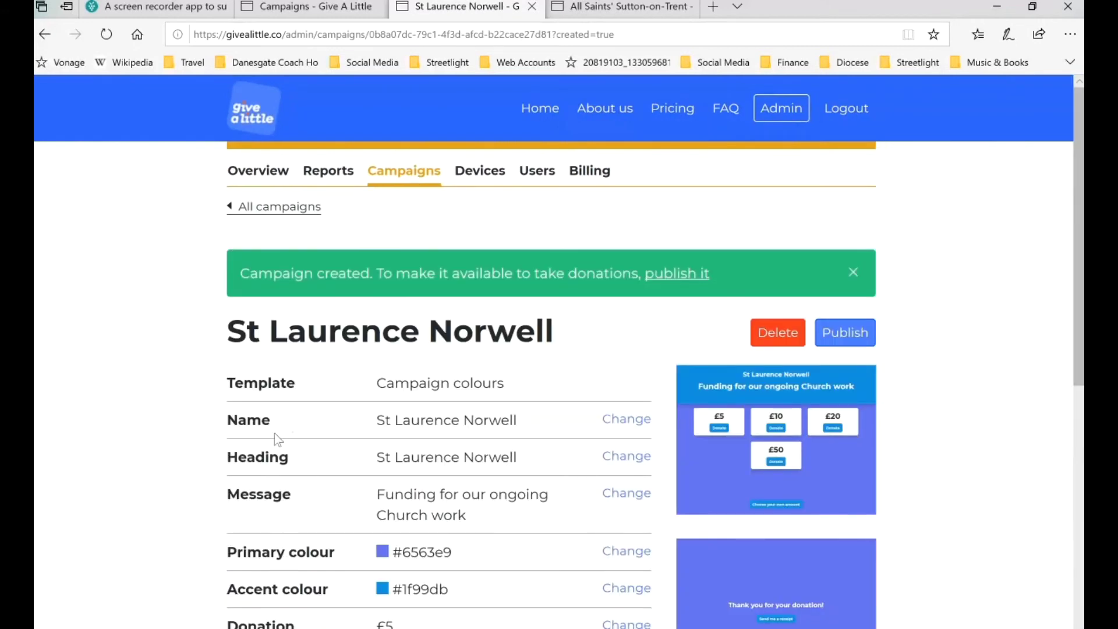
Publish the St Laurence Norwell campaign, confirming the prompt
{"action": "scroll", "coordinate": [192, 533], "scroll_direction": "down", "scroll_amount": 3}
{"action": "scroll", "coordinate": [191, 532], "scroll_direction": "up", "scroll_amount": 3}
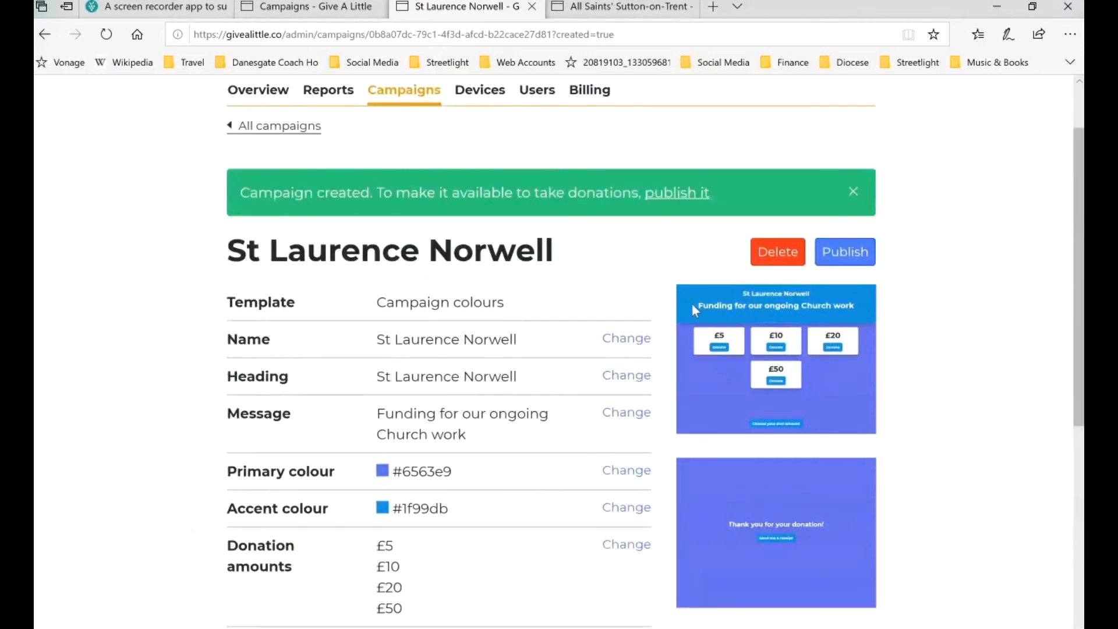
{"action": "left_click", "coordinate": [843, 252]}
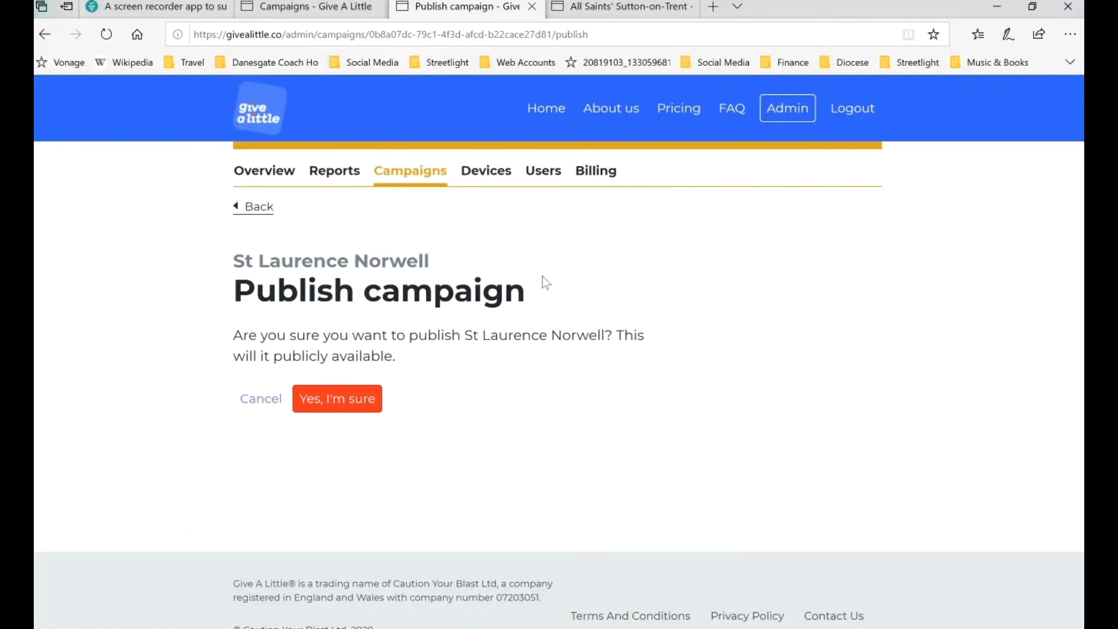
{"action": "left_click", "coordinate": [344, 397]}
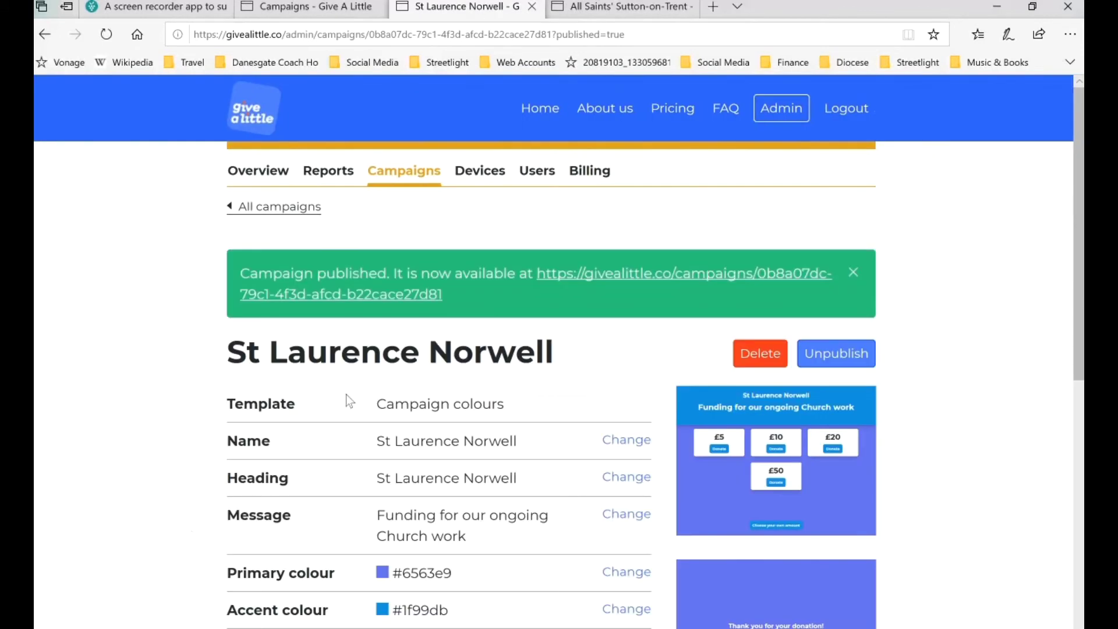
View its public donation page in a new tab, then return to the campaign list
{"action": "right_click", "coordinate": [640, 281]}
{"action": "left_click", "coordinate": [656, 285]}
{"action": "left_click", "coordinate": [630, 11]}
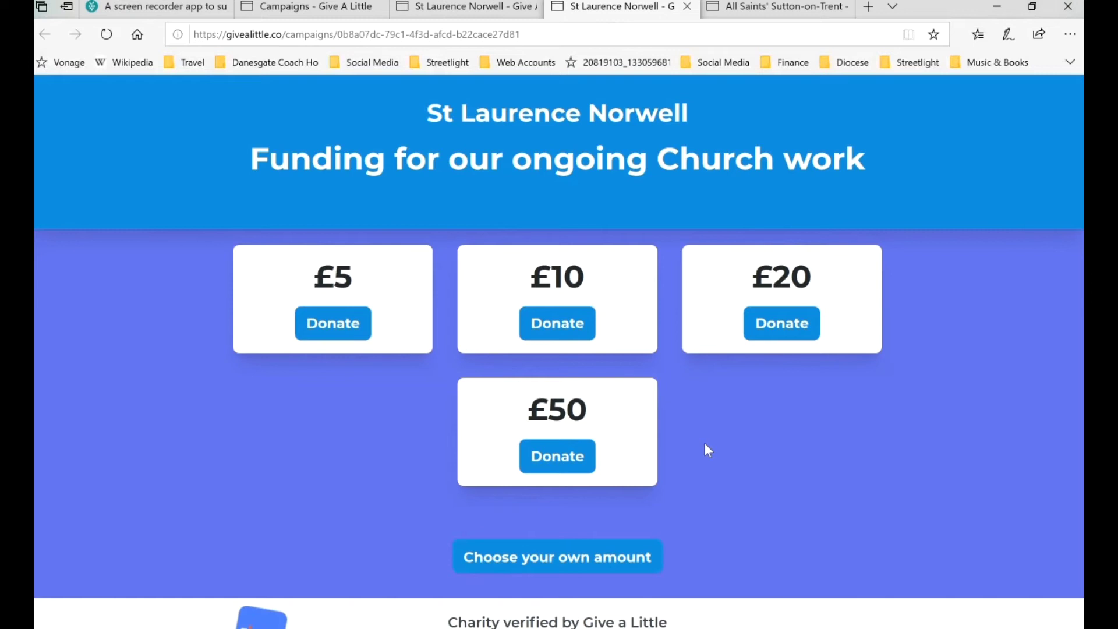
{"action": "left_click", "coordinate": [489, 10]}
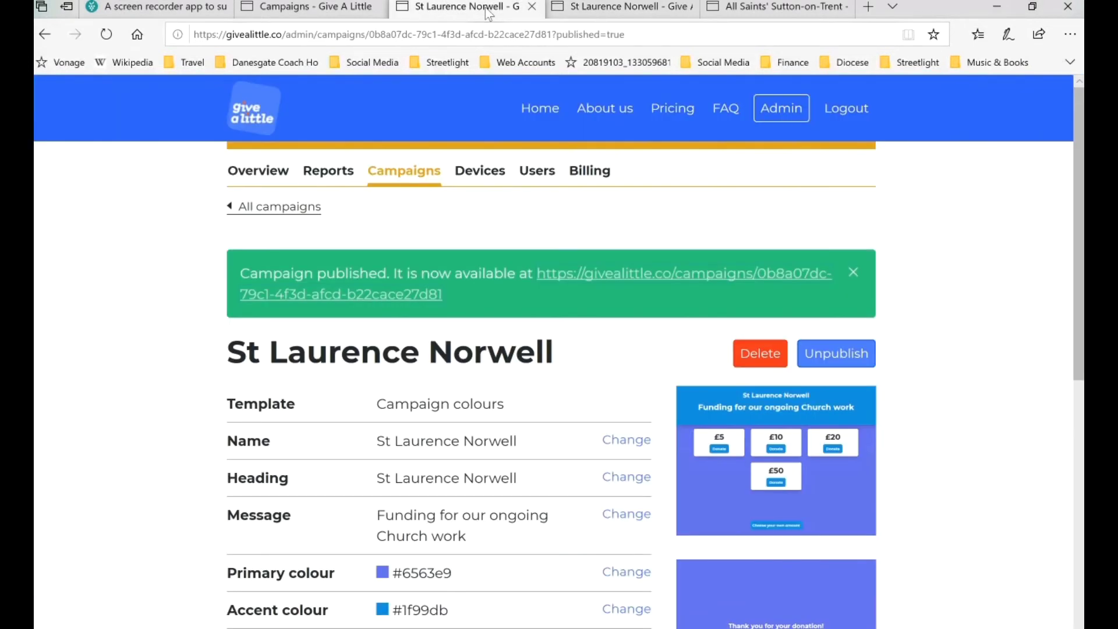
{"action": "left_click", "coordinate": [274, 208]}
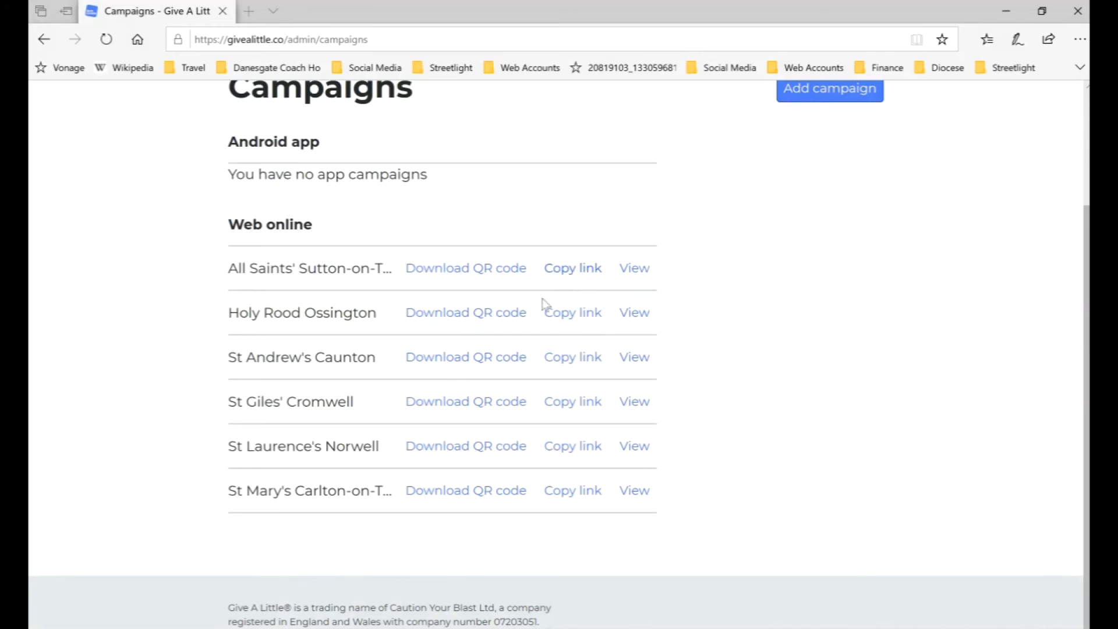
Copy the Holy Rood Ossington link and load it in a new browser tab
{"action": "left_click", "coordinate": [573, 314]}
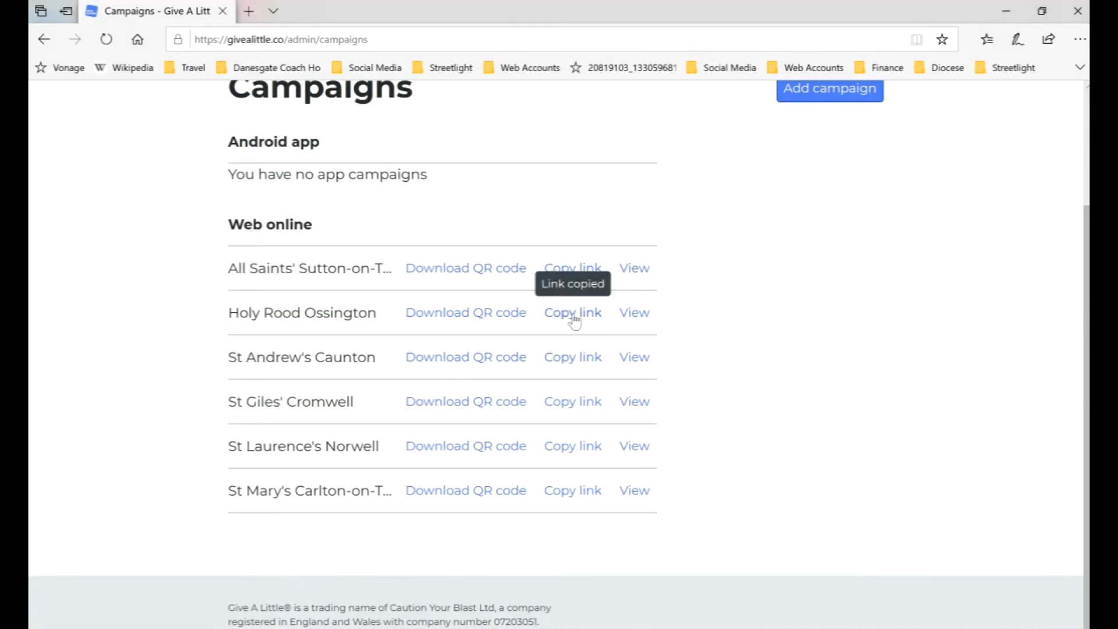
{"action": "left_click", "coordinate": [249, 11]}
{"action": "key", "text": "ctrl+v"}
{"action": "key", "text": "Return"}
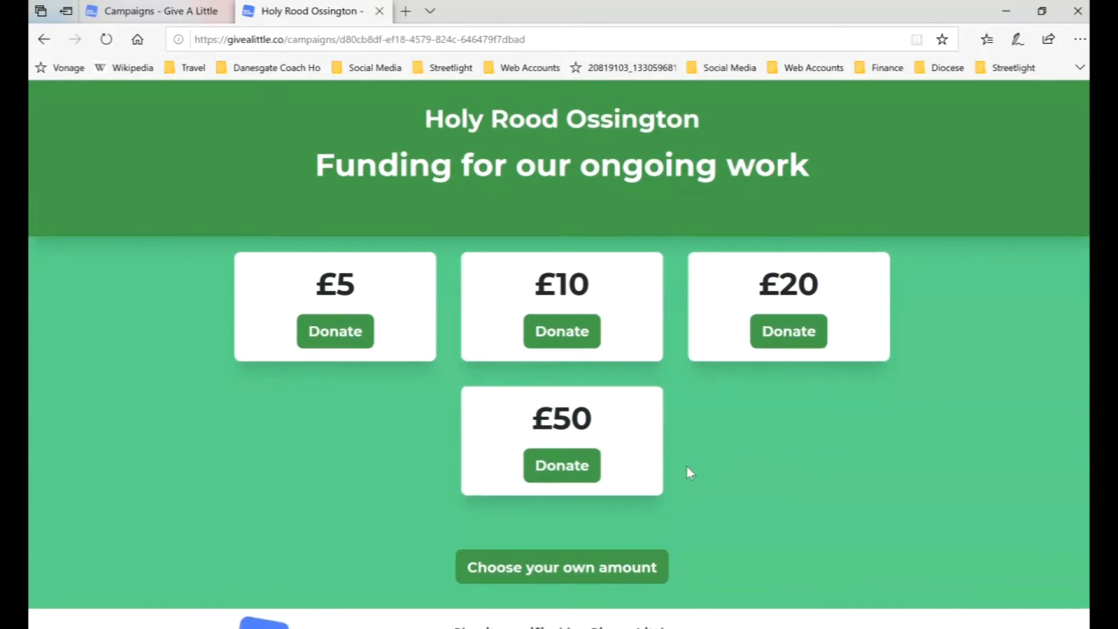
Try a £1 custom donation, then go back to the donation options
{"action": "left_click", "coordinate": [589, 574]}
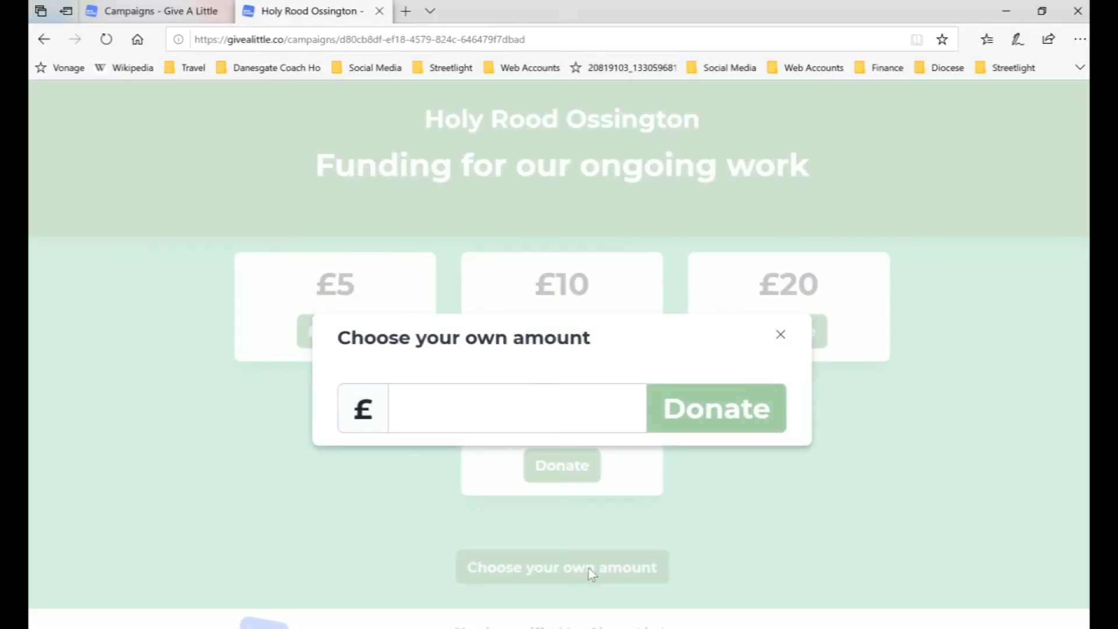
{"action": "left_click", "coordinate": [480, 405]}
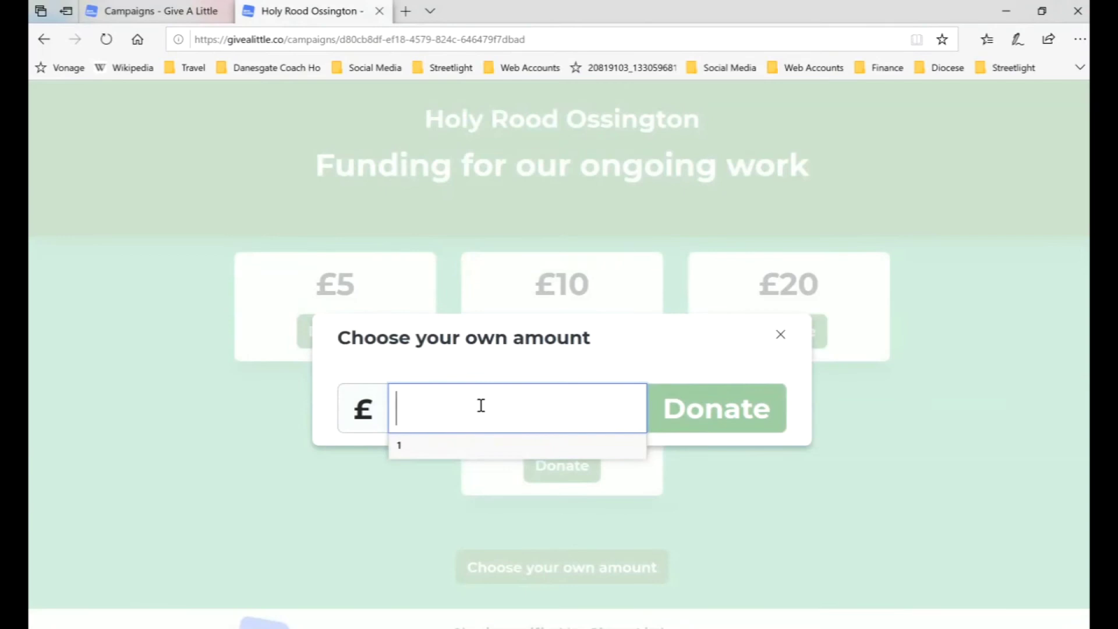
{"action": "type", "text": "1"}
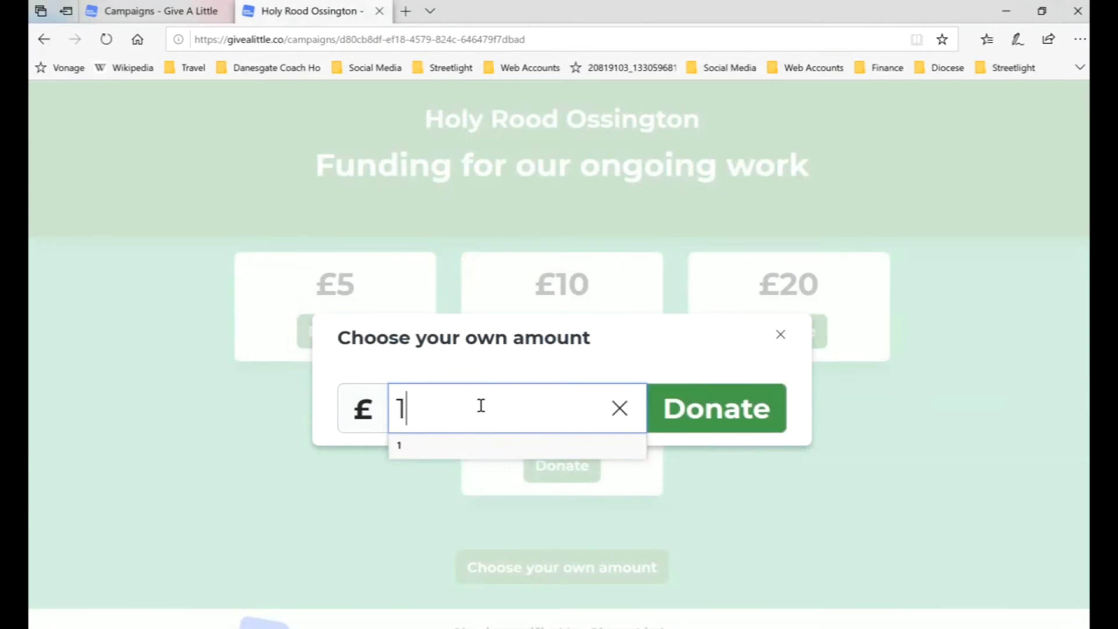
{"action": "left_click", "coordinate": [689, 414]}
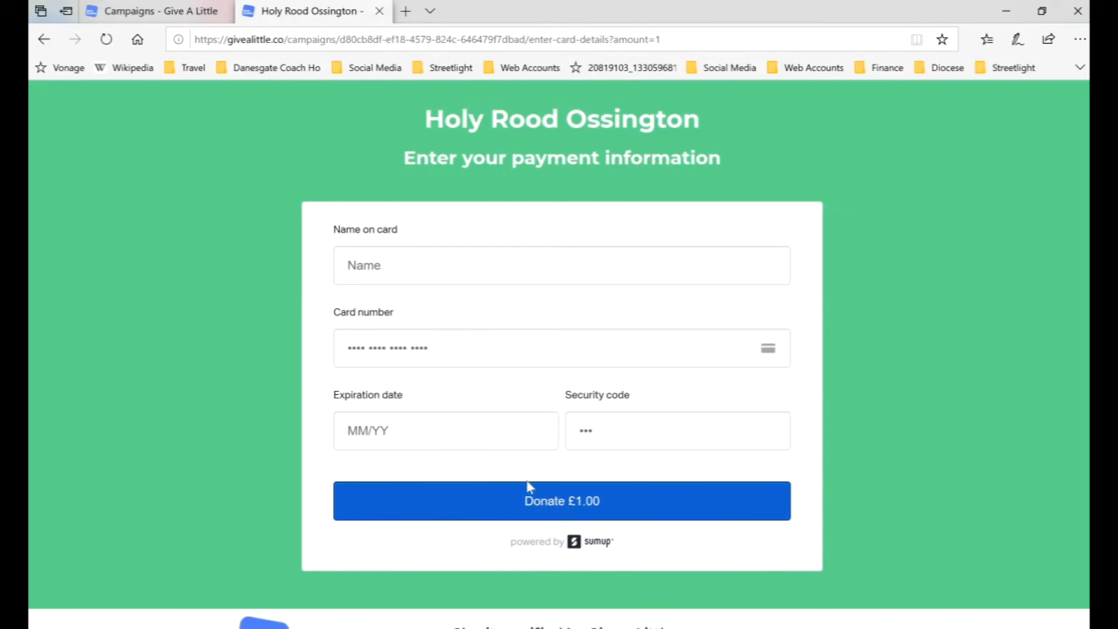
{"action": "left_click", "coordinate": [45, 40]}
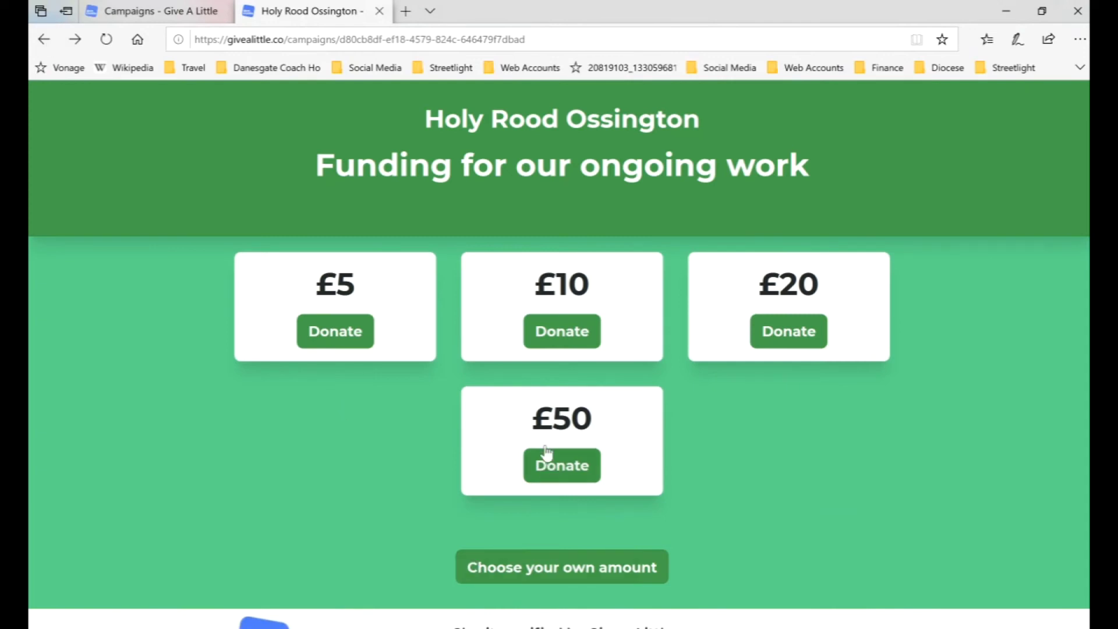
Try the £5 option, go back, and submit a £1 custom donation instead
{"action": "left_click", "coordinate": [335, 331]}
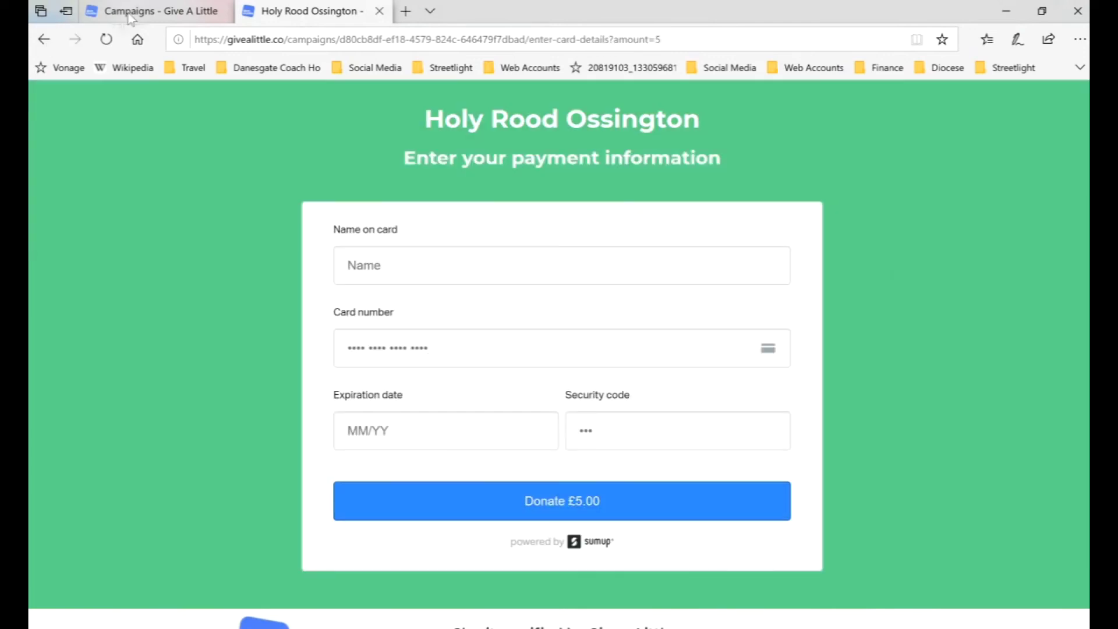
{"action": "left_click", "coordinate": [44, 40]}
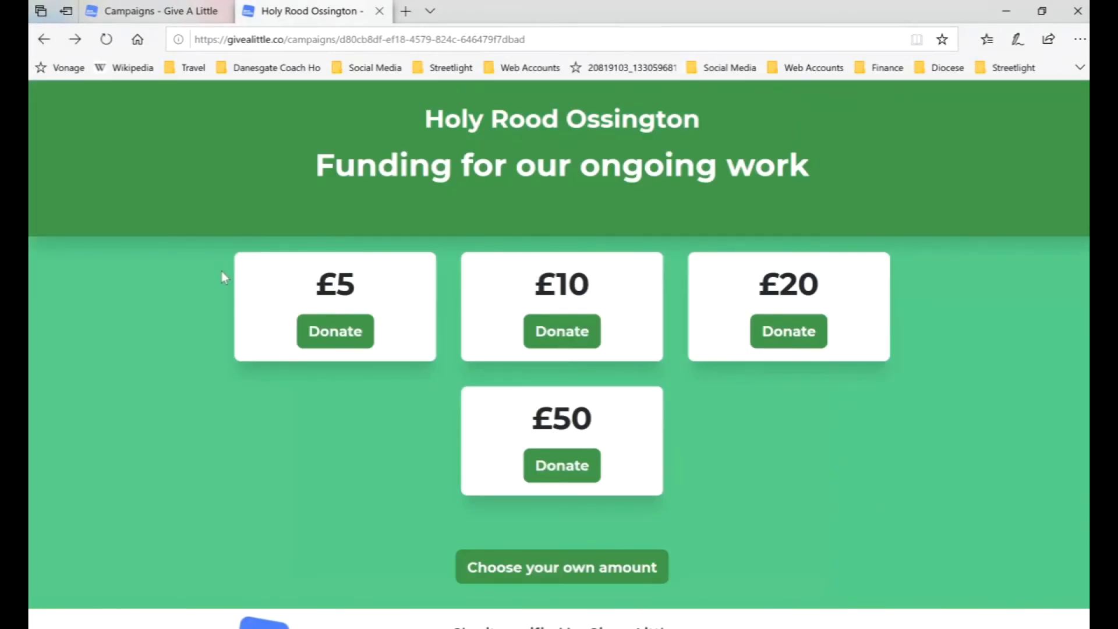
{"action": "left_click", "coordinate": [517, 567]}
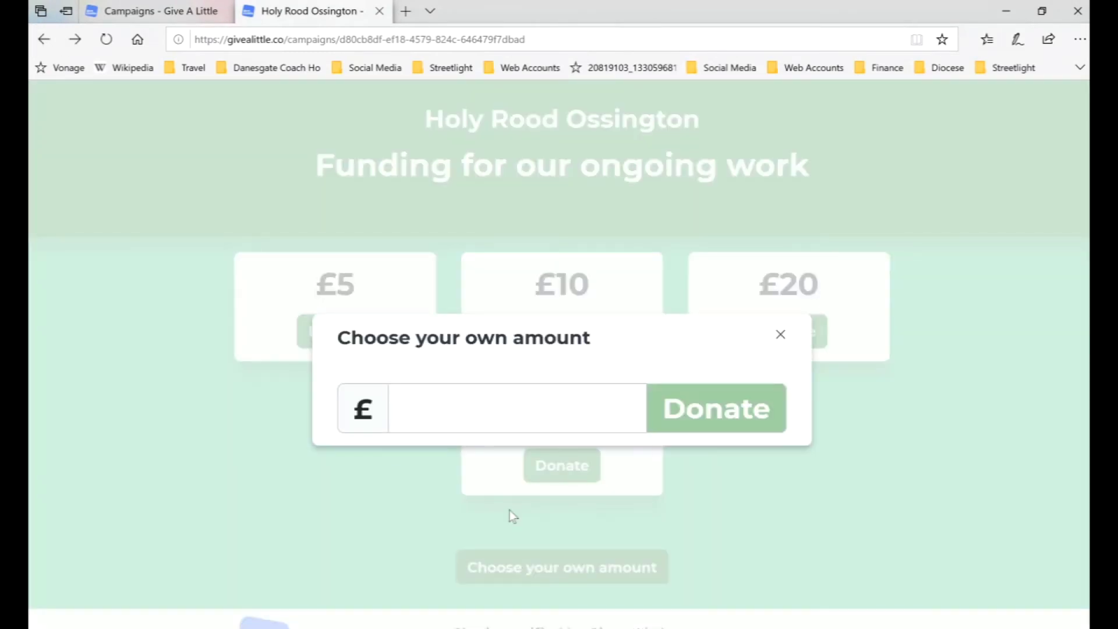
{"action": "left_click", "coordinate": [476, 402]}
{"action": "type", "text": "1"}
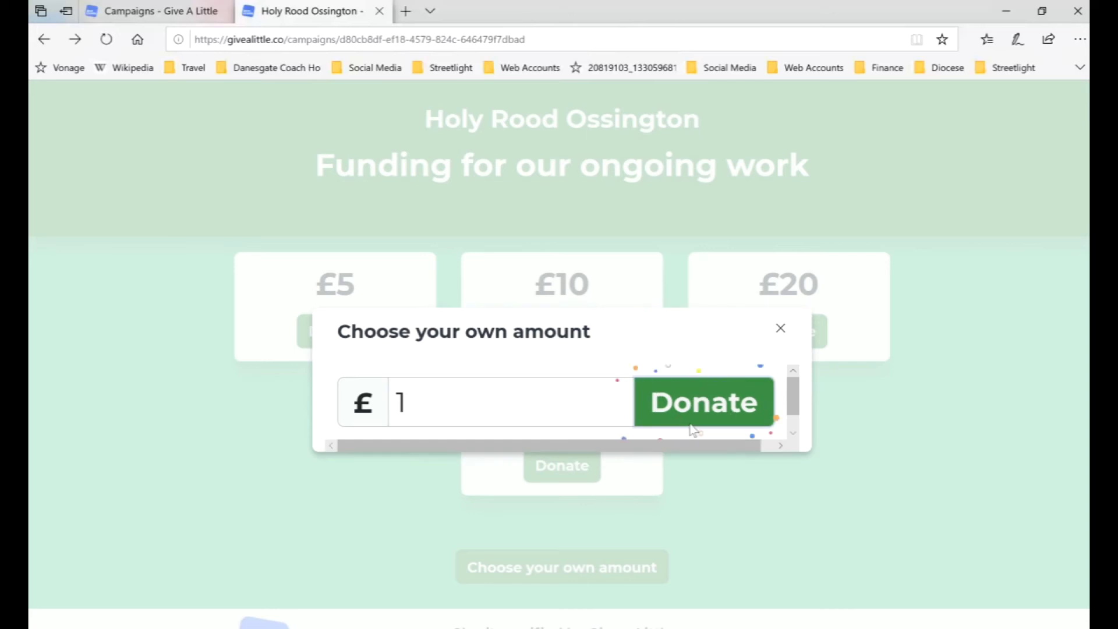
{"action": "left_click", "coordinate": [689, 422]}
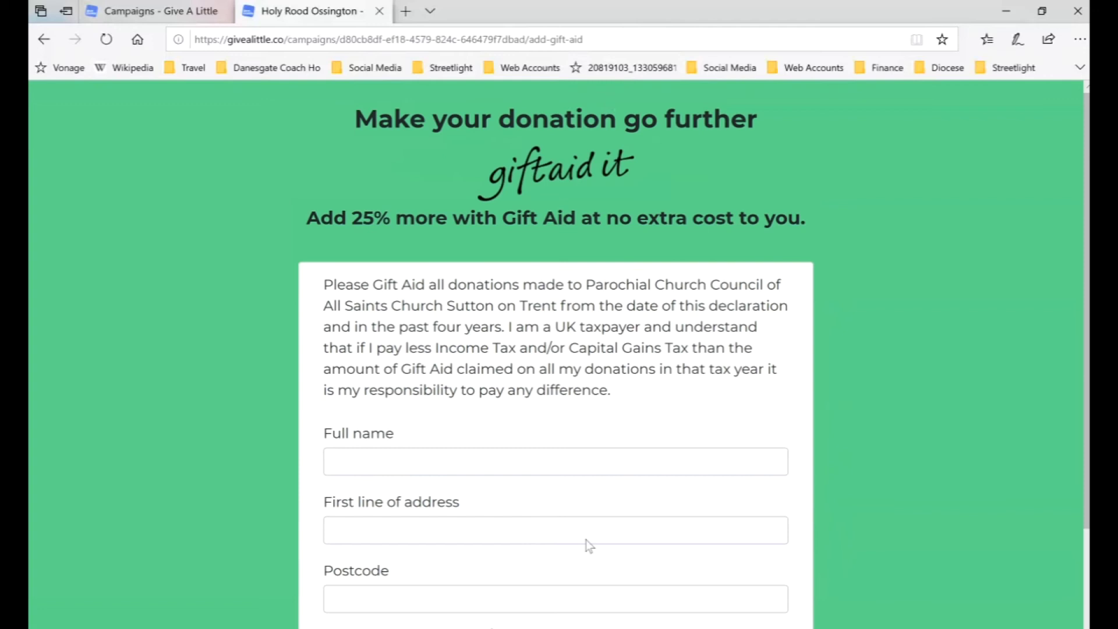
Review the Gift Aid declaration form, then return to the admin Campaigns list
{"action": "scroll", "coordinate": [925, 405], "scroll_direction": "down", "scroll_amount": 2}
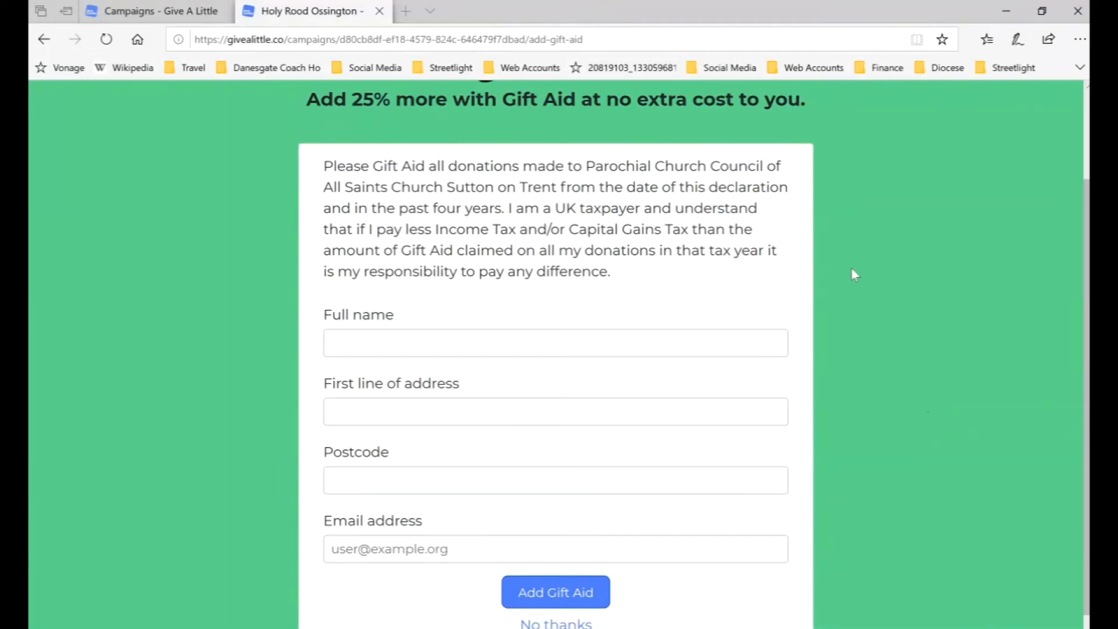
{"action": "scroll", "coordinate": [889, 342], "scroll_direction": "up", "scroll_amount": 1}
{"action": "scroll", "coordinate": [891, 349], "scroll_direction": "down", "scroll_amount": 3}
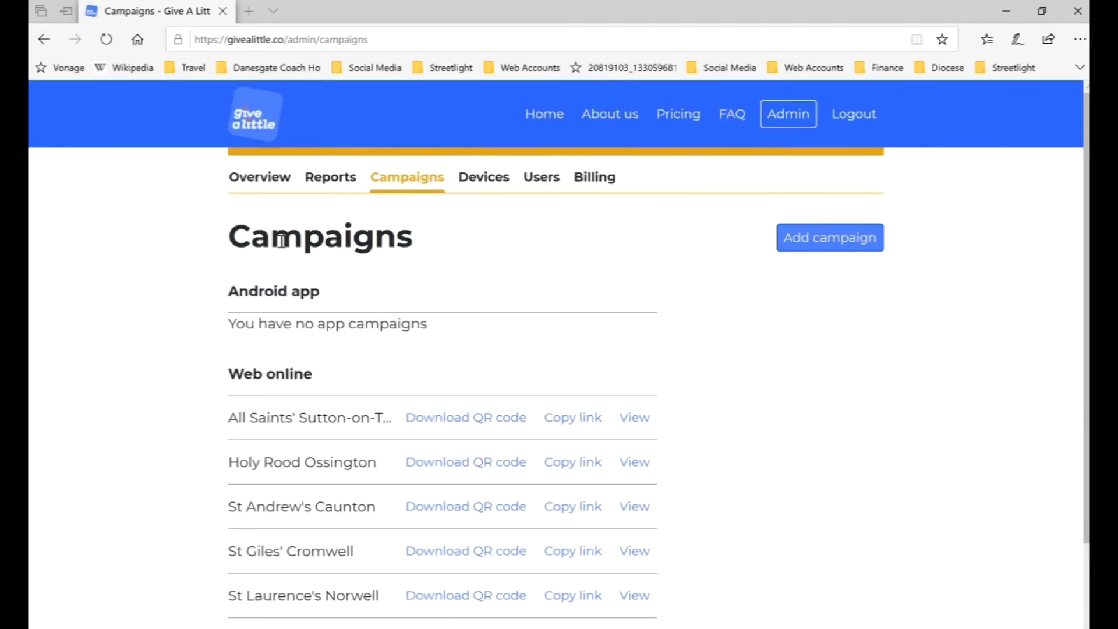
{"action": "left_click", "coordinate": [334, 188]}
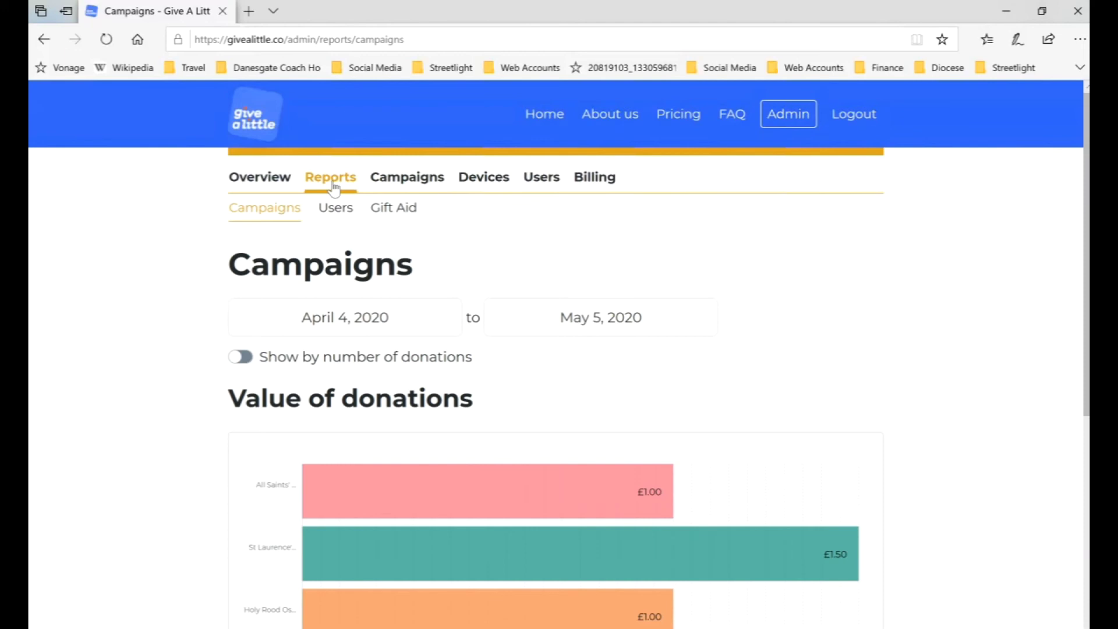
Set the Campaigns report start date to May 3, 2020
{"action": "scroll", "coordinate": [185, 463], "scroll_direction": "down", "scroll_amount": 3}
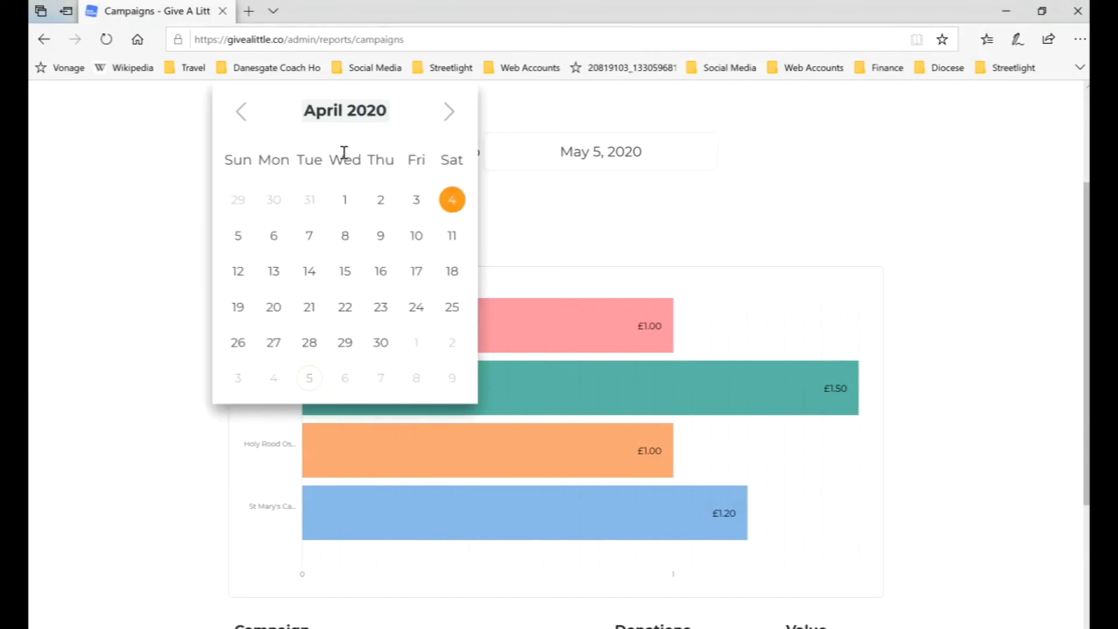
{"action": "left_click", "coordinate": [449, 111]}
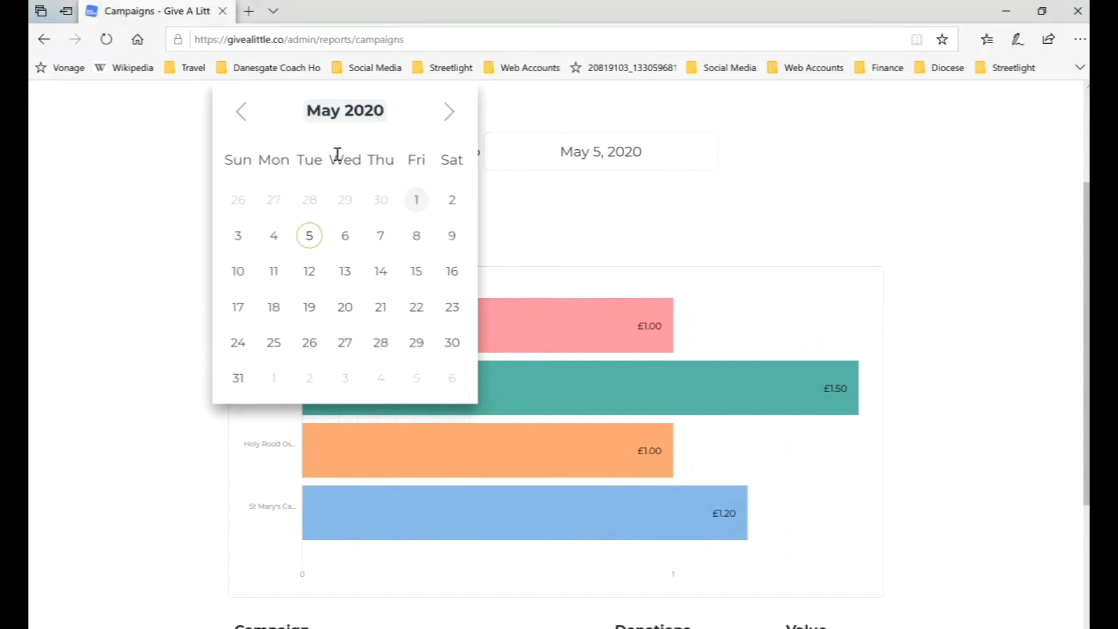
{"action": "left_click", "coordinate": [240, 236]}
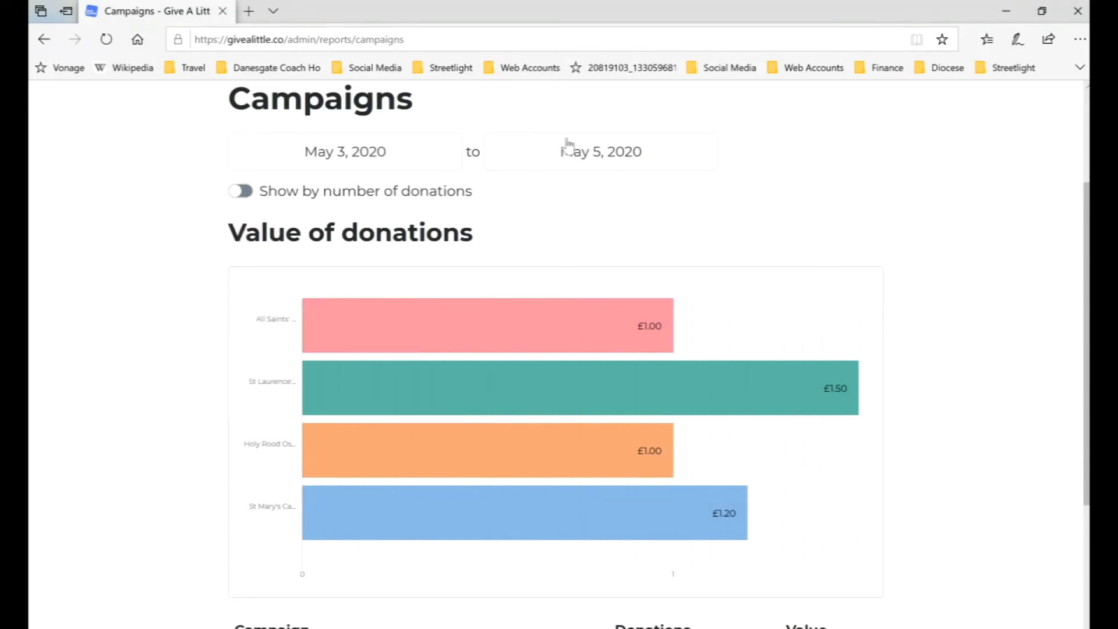
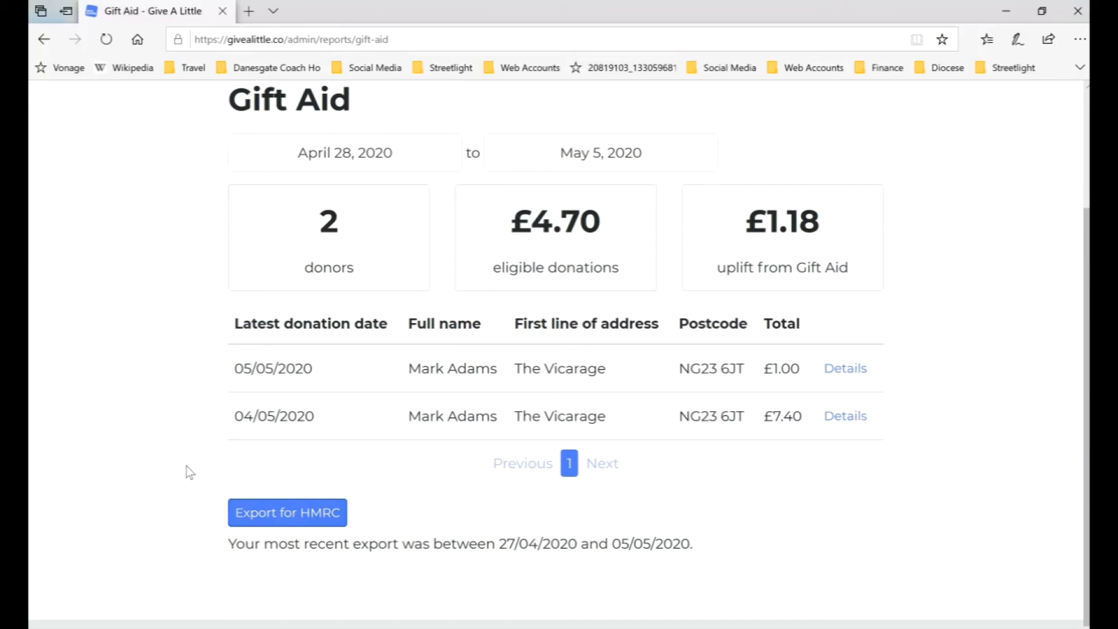
Export the Gift Aid donations for HMRC and open export (2).csv in Excel
{"action": "left_click", "coordinate": [239, 519]}
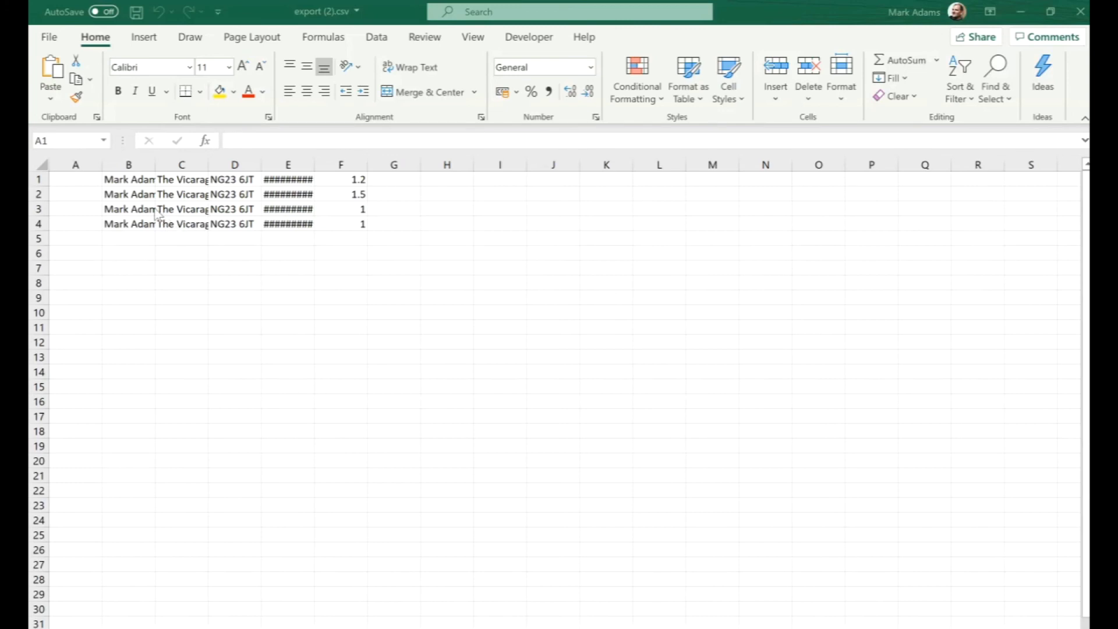
Auto-fit columns B to E so names, addresses and dates show in full
{"action": "double_click", "coordinate": [314, 165]}
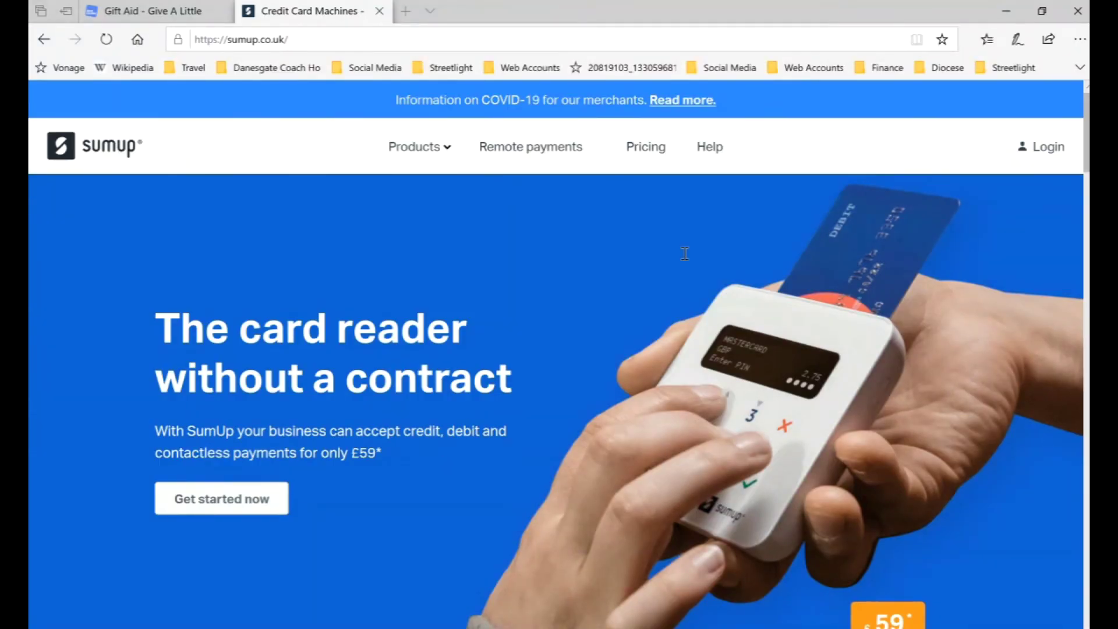
Sign in to SumUp and open the Sales list of card transactions
{"action": "left_click", "coordinate": [1048, 153]}
{"action": "left_click", "coordinate": [1048, 153]}
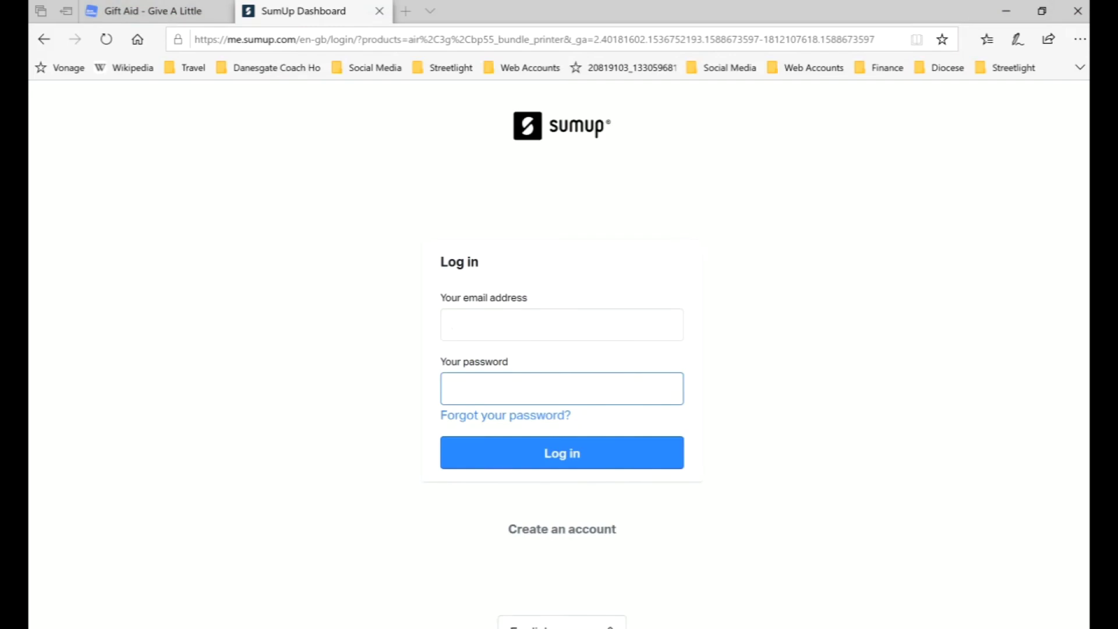
{"action": "left_click", "coordinate": [492, 460]}
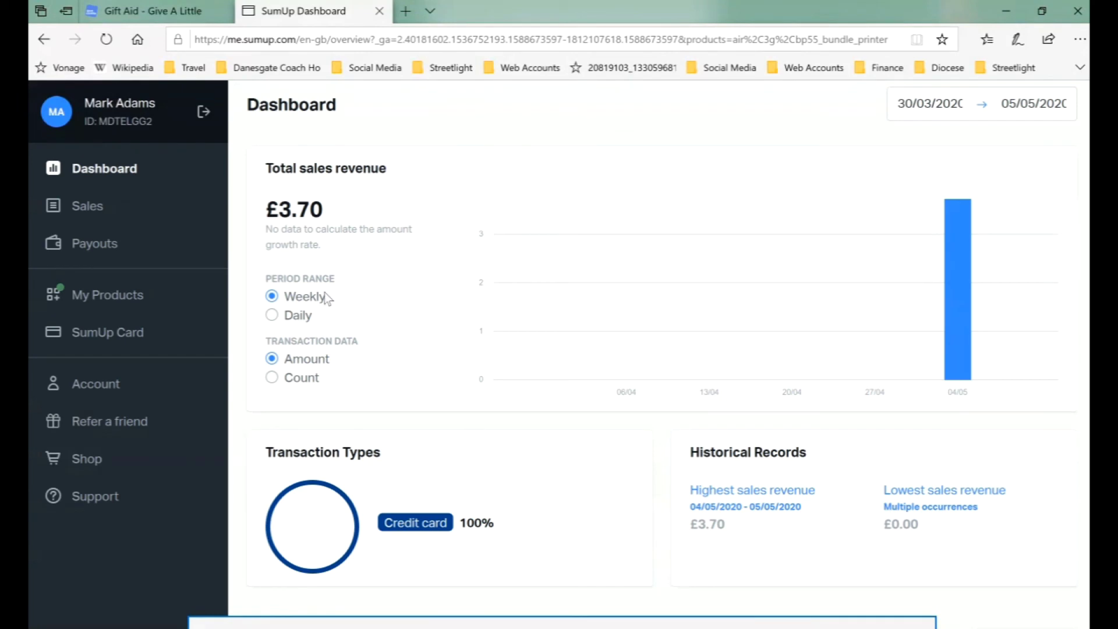
{"action": "left_click", "coordinate": [87, 206]}
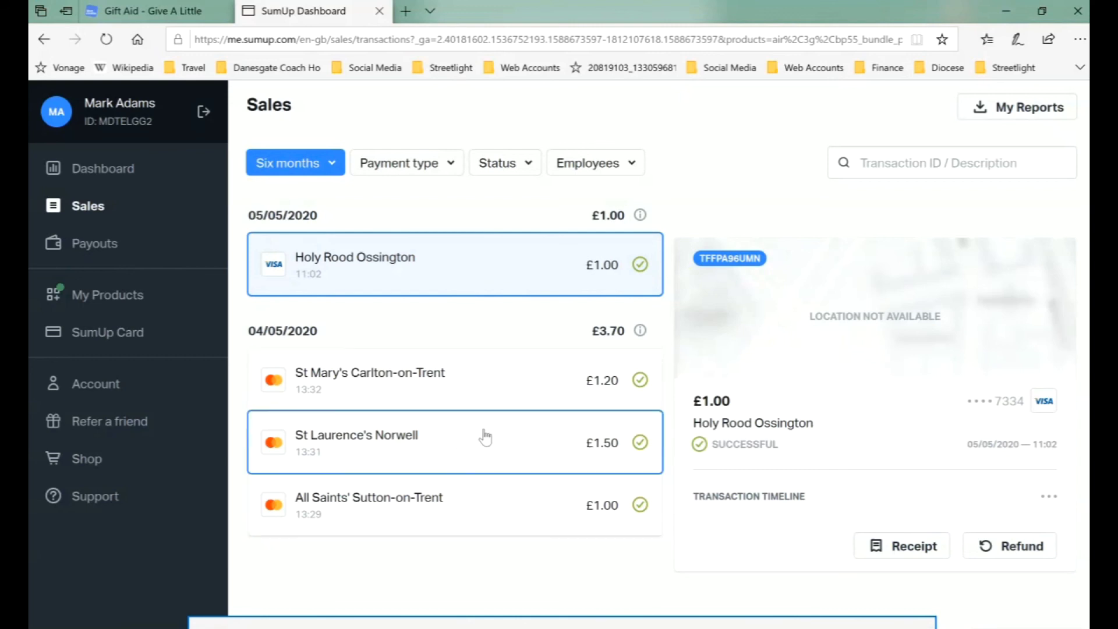
View the receipt for the £1.00 Holy Rood Ossington sale, then return to Excel
{"action": "left_click", "coordinate": [901, 547]}
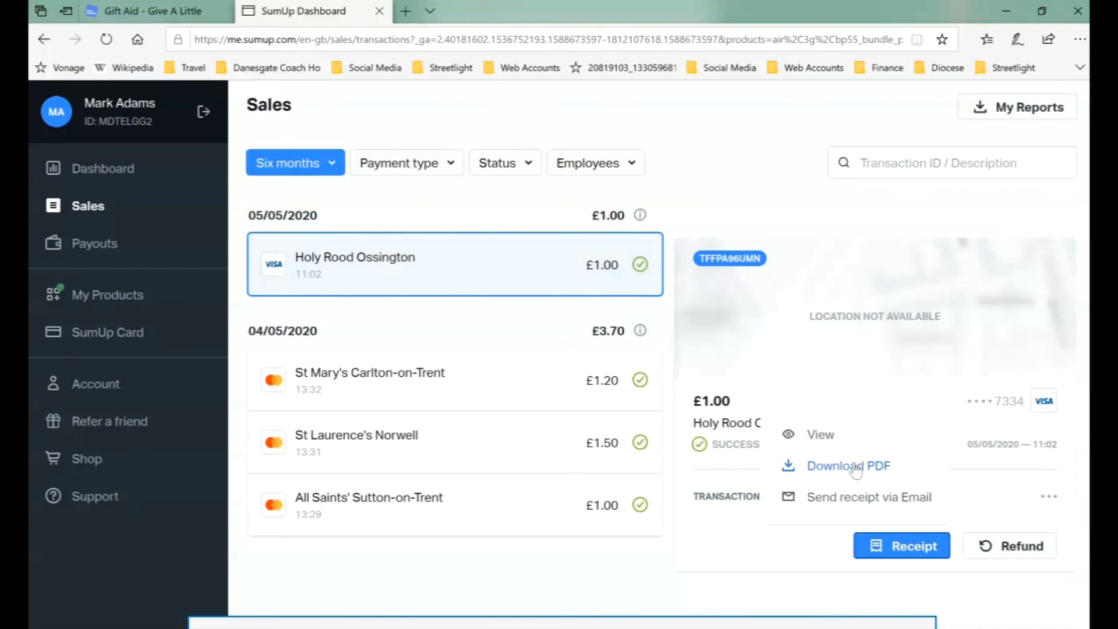
{"action": "left_click", "coordinate": [818, 440]}
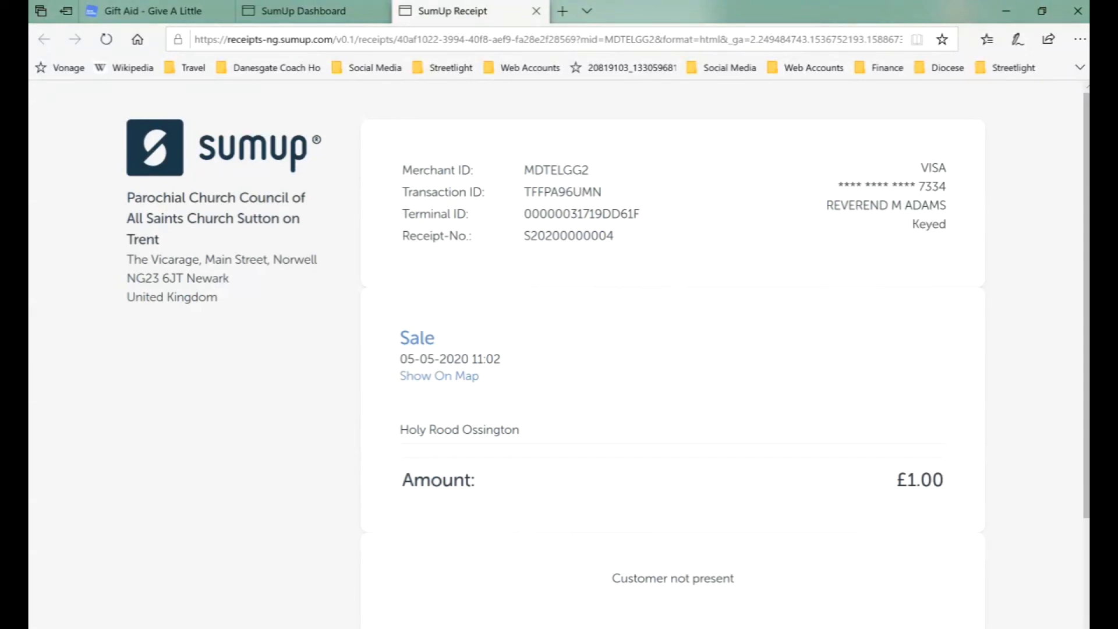
{"action": "key", "text": "alt+Tab"}
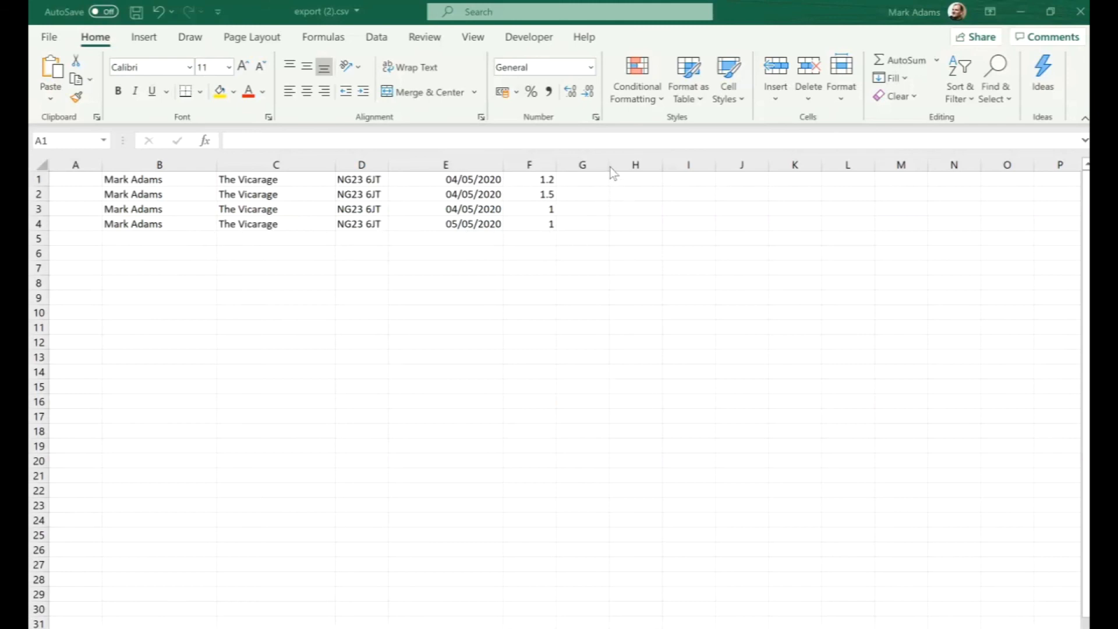
Widen column G and enter 'Holy Rood Ossington' in cell G4
{"action": "left_click_drag", "start_coordinate": [610, 166], "coordinate": [695, 167]}
{"action": "left_click", "coordinate": [603, 226]}
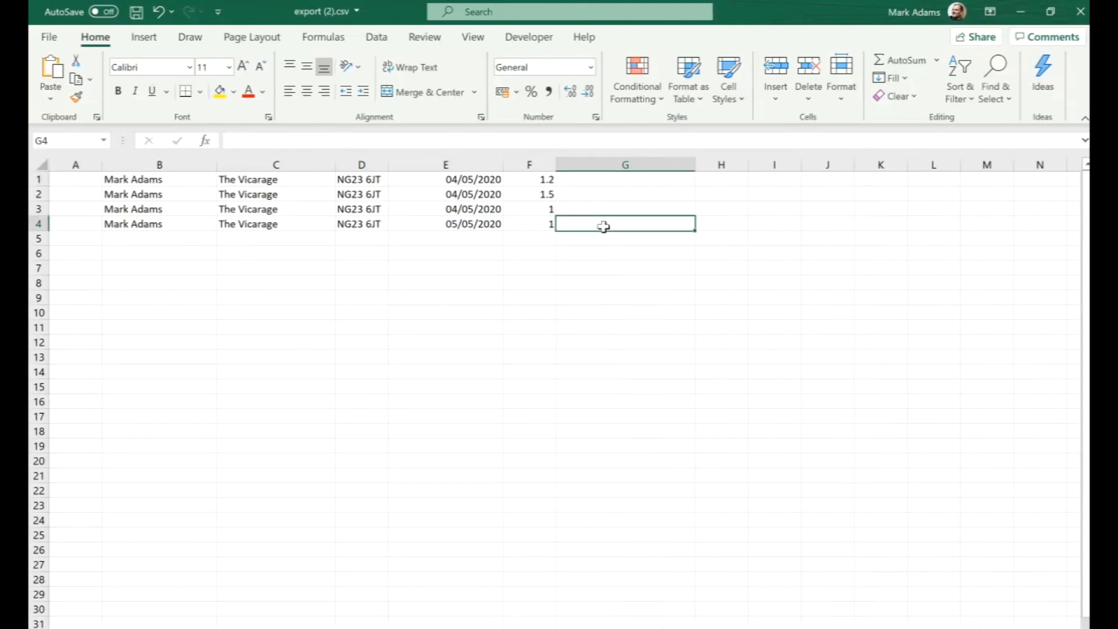
{"action": "type", "text": "Holy"}
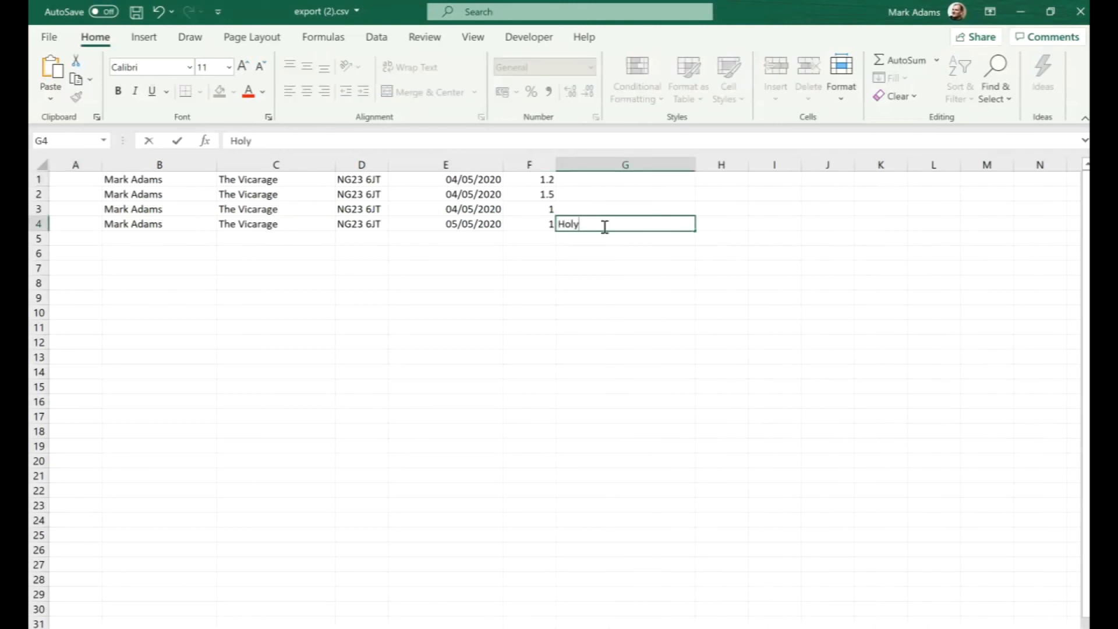
{"action": "type", "text": " Rood Ossington"}
{"action": "left_click", "coordinate": [605, 255]}
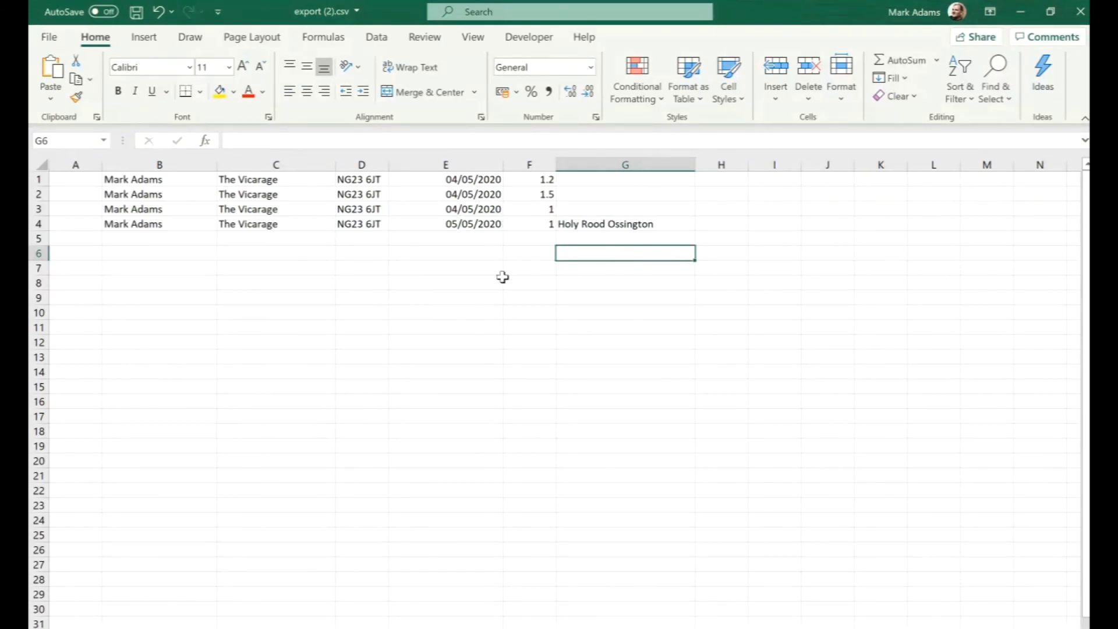
{"action": "key", "text": "alt+Tab"}
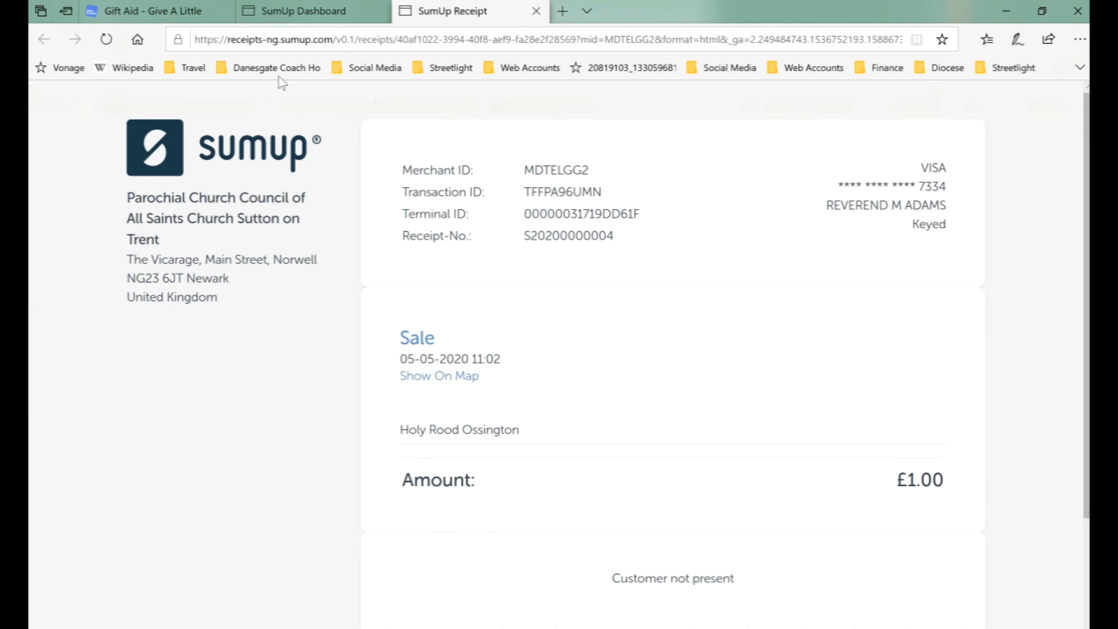
View the £1.00 All Saints' Sutton-on-Trent receipt from 4 May, then return to Excel
{"action": "left_click", "coordinate": [303, 11]}
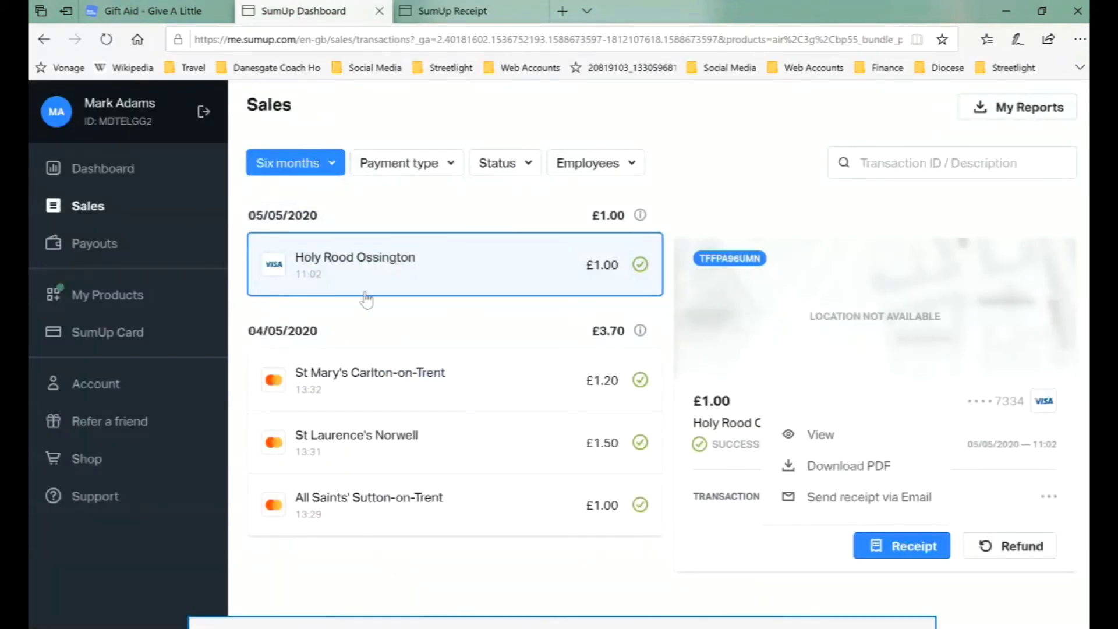
{"action": "left_click", "coordinate": [388, 511]}
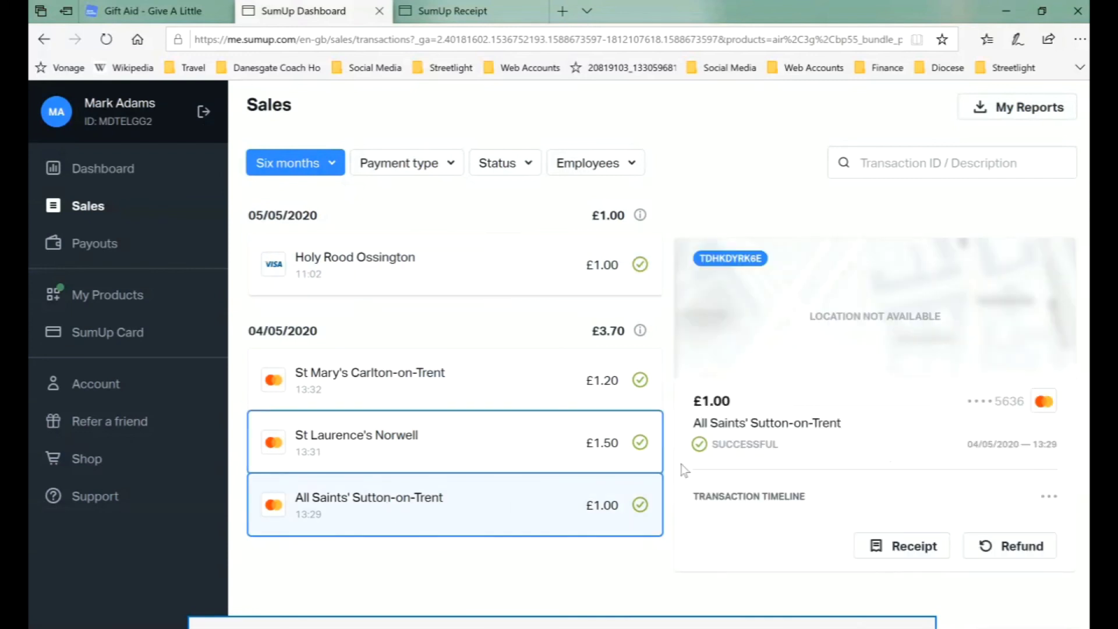
{"action": "left_click", "coordinate": [906, 545]}
{"action": "left_click", "coordinate": [837, 440]}
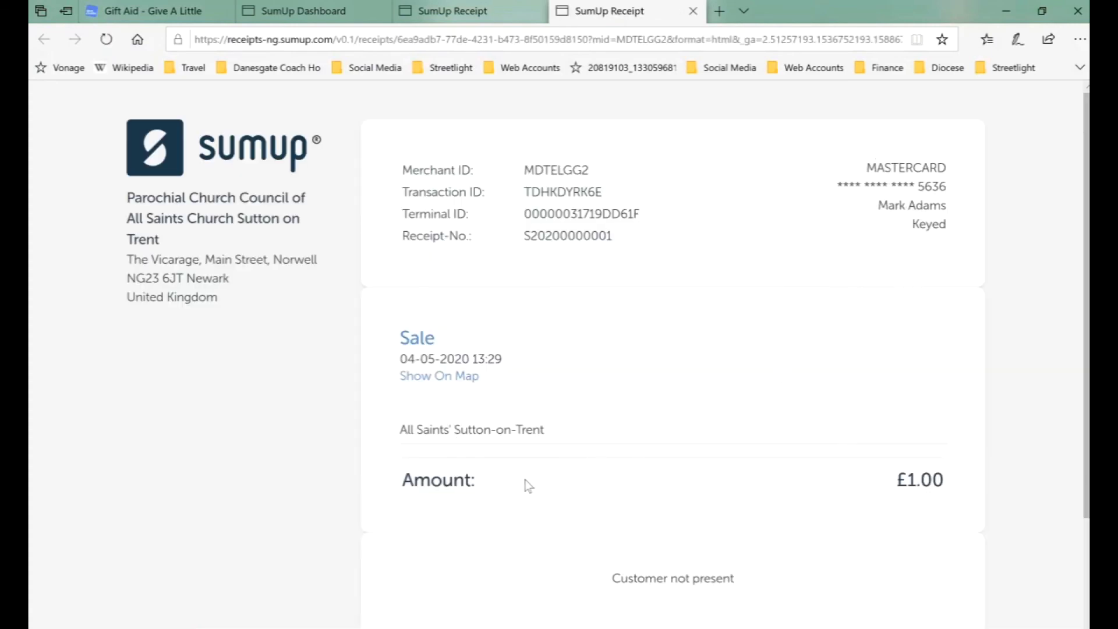
{"action": "scroll", "coordinate": [554, 464], "scroll_direction": "down", "scroll_amount": 2}
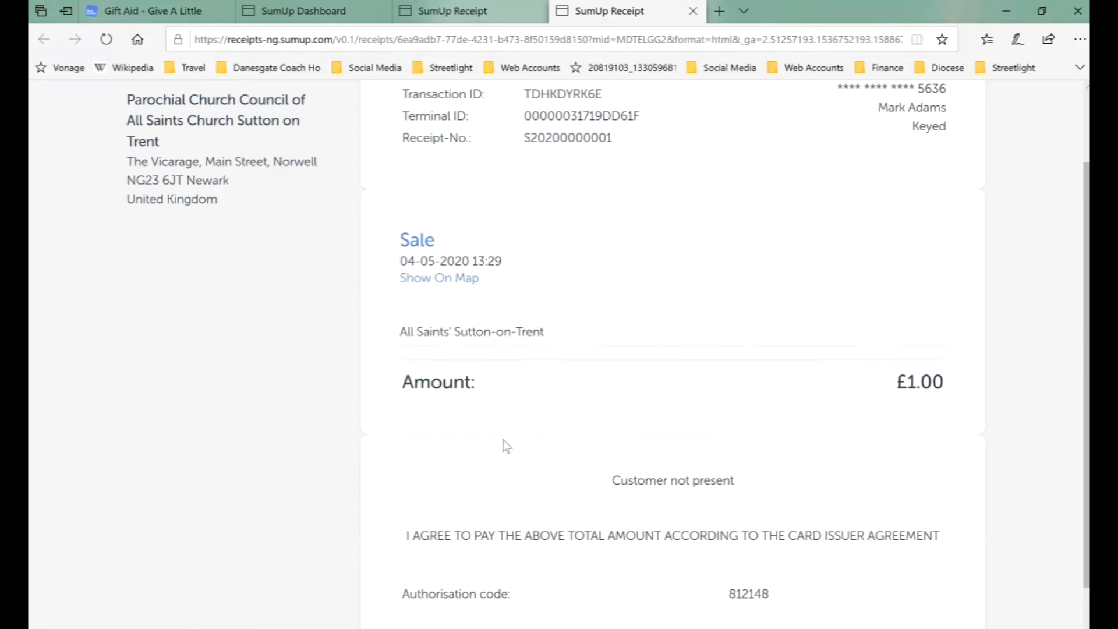
{"action": "key", "text": "alt+Tab"}
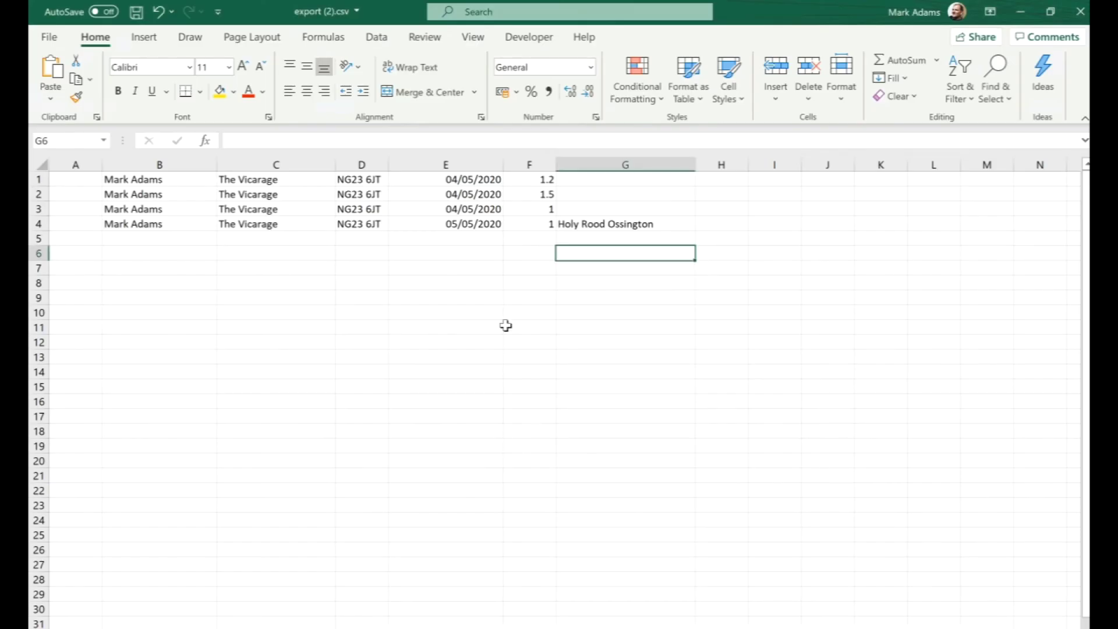
Enter 'All Saint's Sutton on Trent' in cell G3 of the export
{"action": "left_click", "coordinate": [607, 209]}
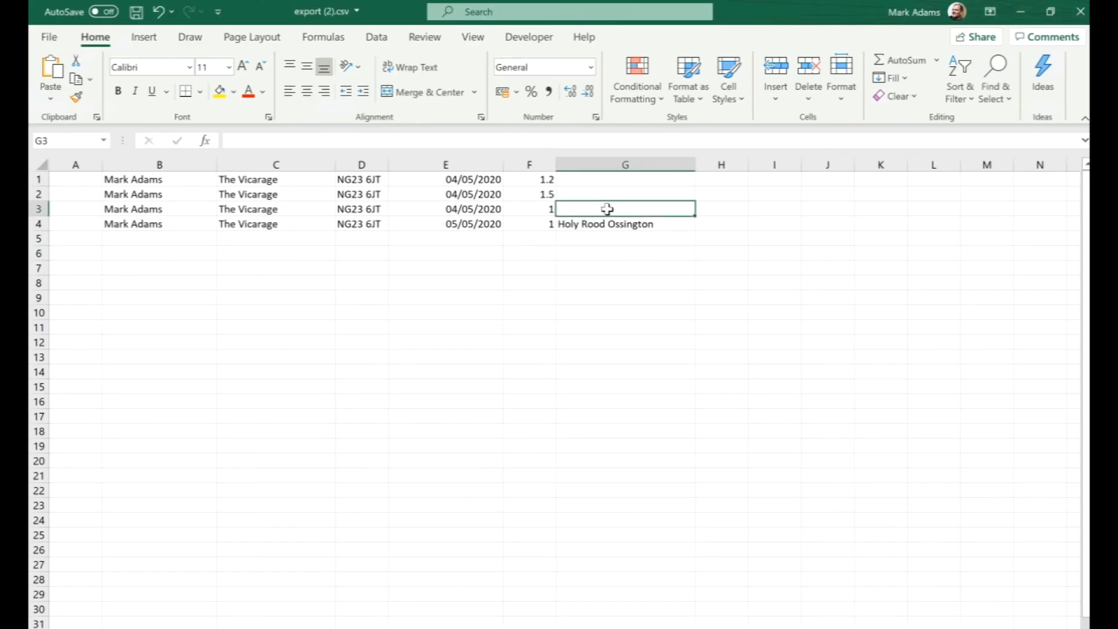
{"action": "type", "text": "All Saint's Sutton on Trent"}
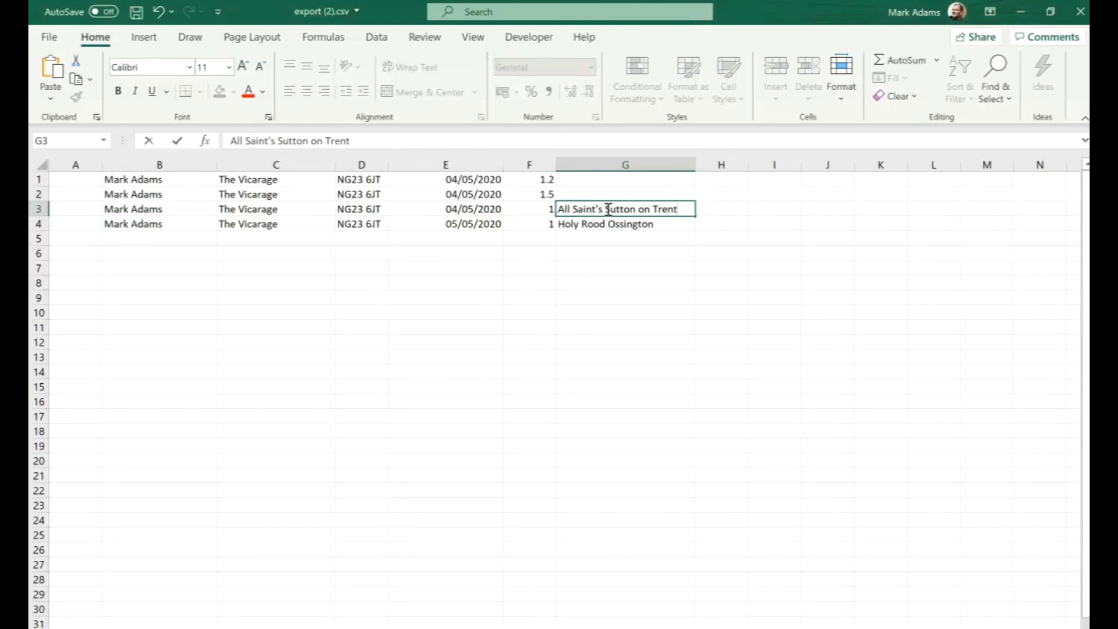
{"action": "left_click", "coordinate": [589, 192]}
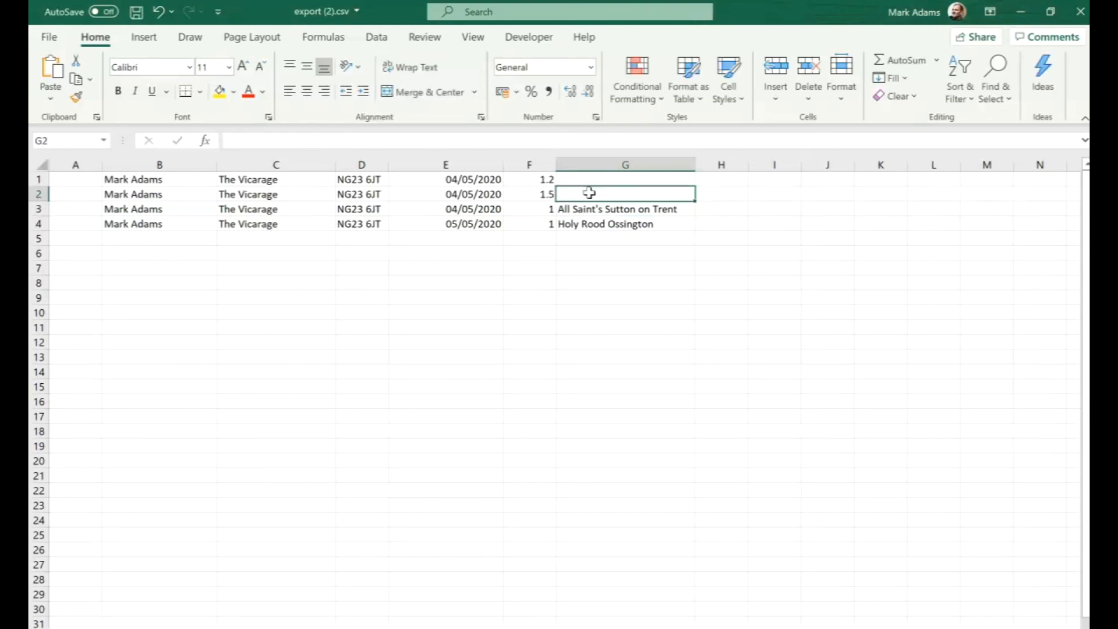
{"action": "key", "text": "alt+Tab"}
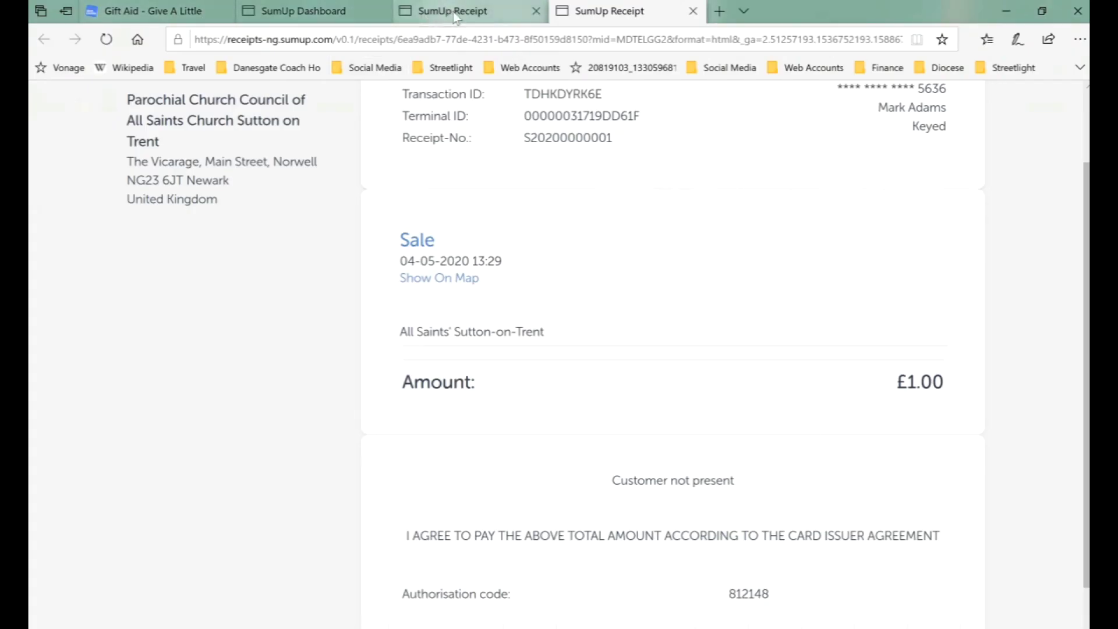
Close both receipt tabs, view the St Laurence's Norwell receipt, and close the SumUp dashboard
{"action": "left_click", "coordinate": [693, 13]}
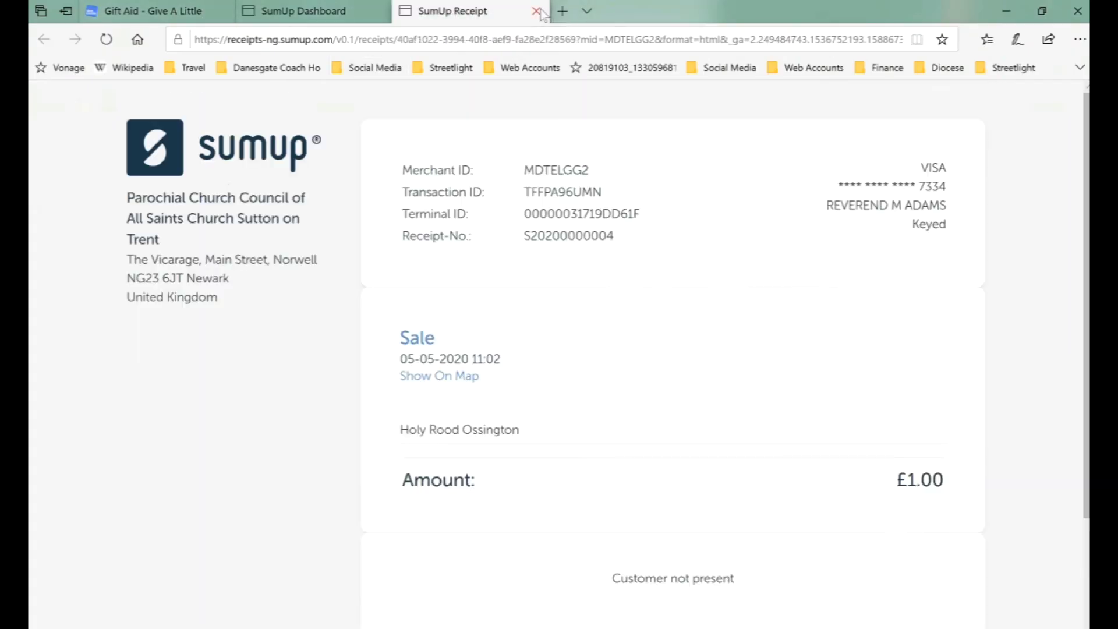
{"action": "left_click", "coordinate": [536, 11]}
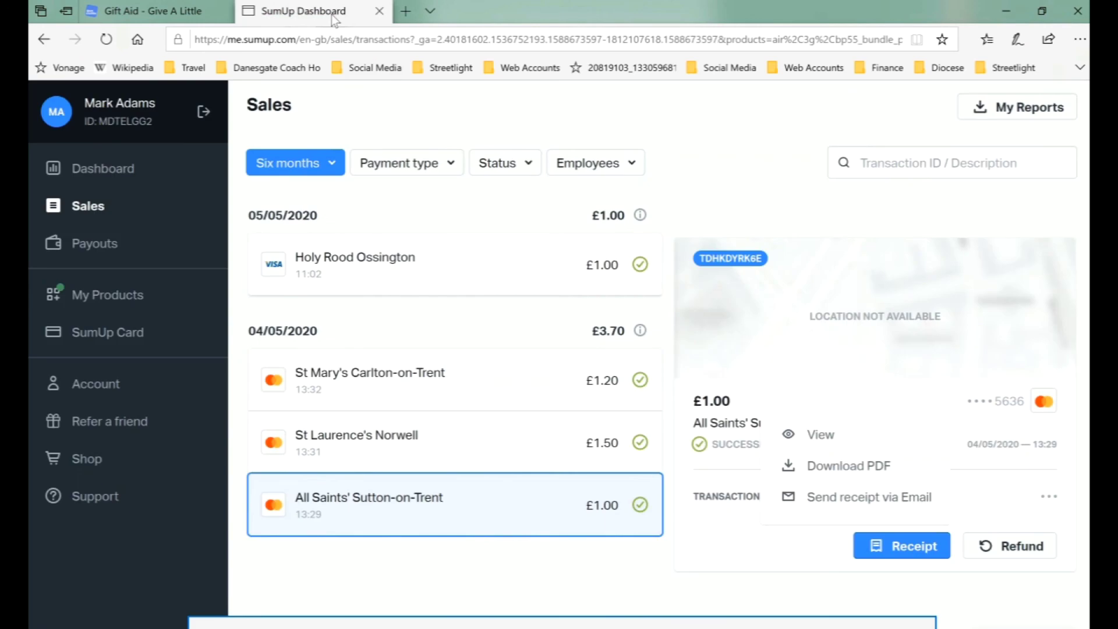
{"action": "left_click", "coordinate": [445, 449]}
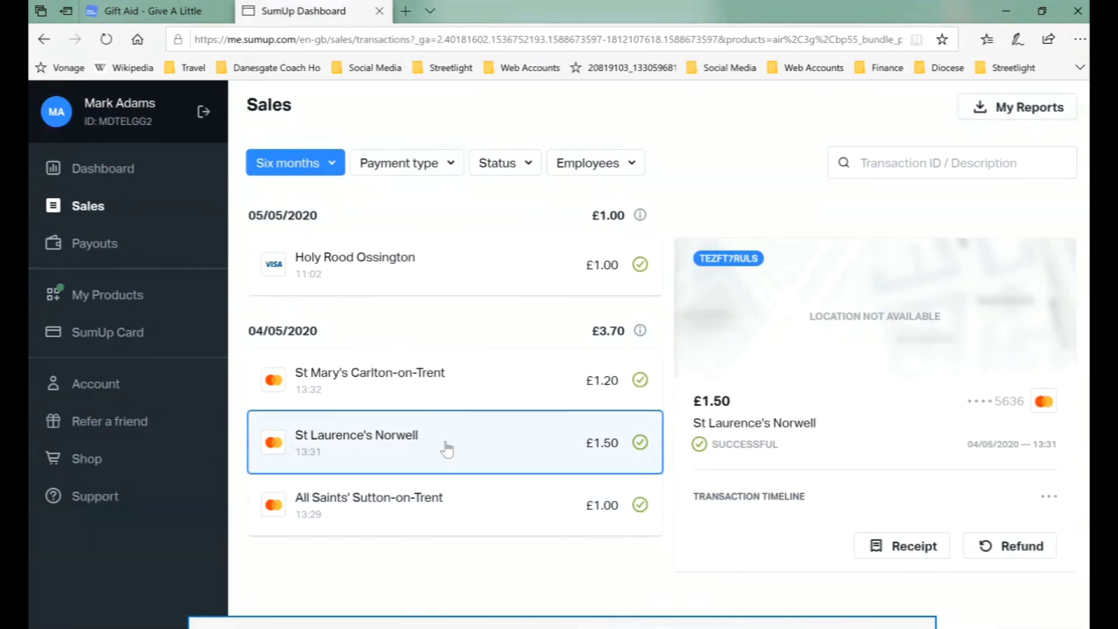
{"action": "left_click", "coordinate": [896, 551]}
{"action": "left_click", "coordinate": [830, 439]}
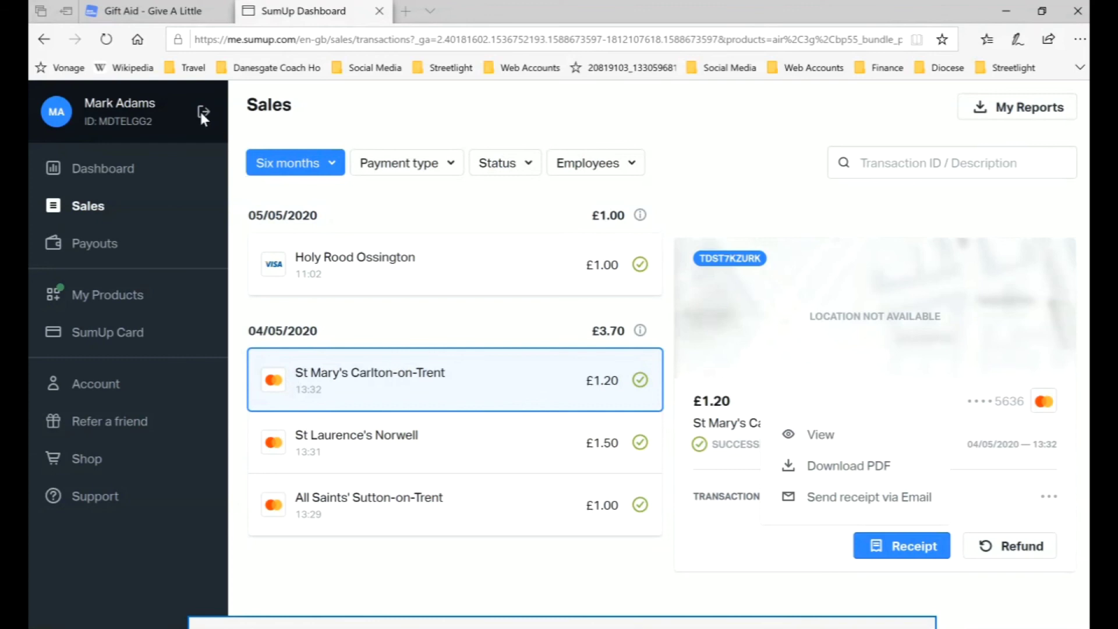
{"action": "left_click", "coordinate": [203, 112]}
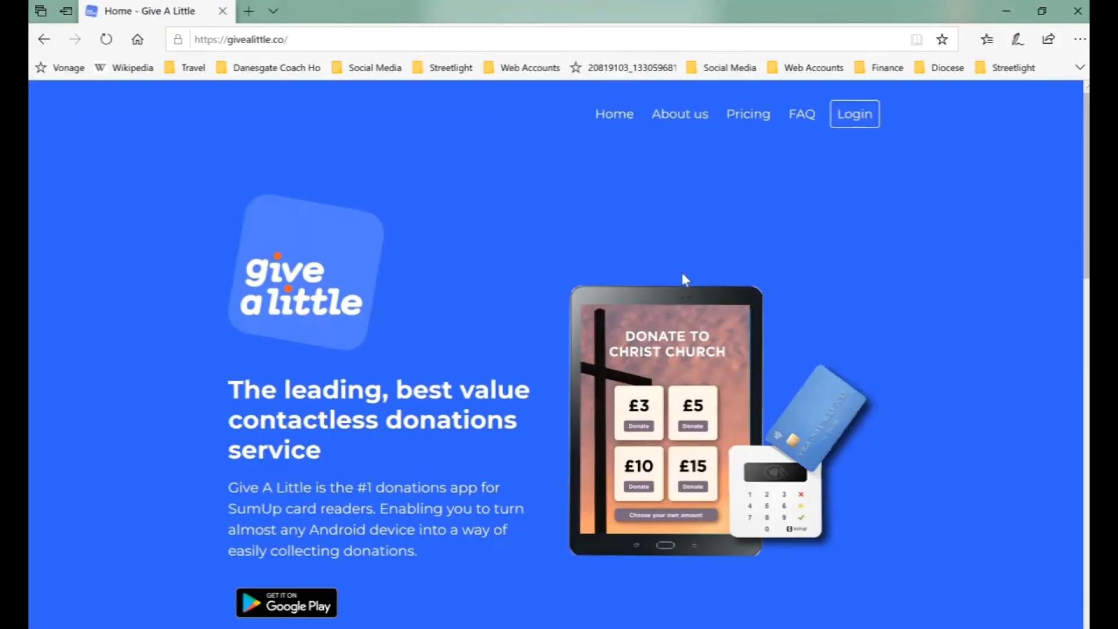